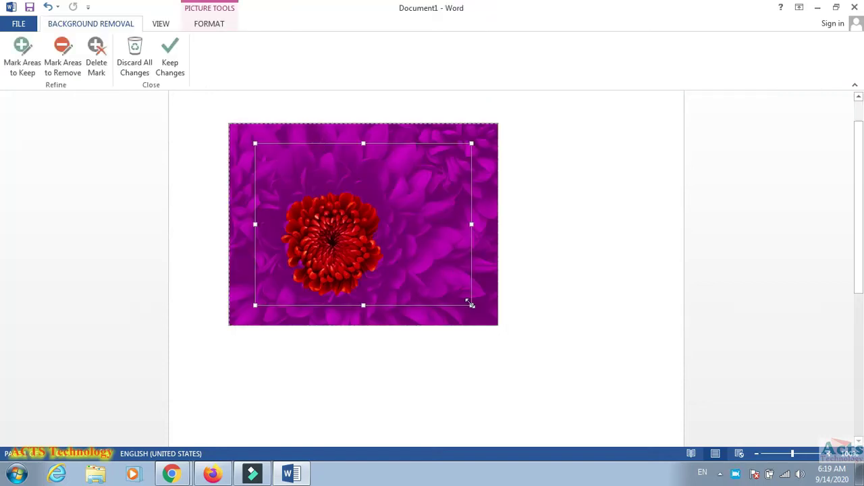
- Tighten the keep area around the flower and apply the background removal
left_click_drag(471, 304, 383, 278)
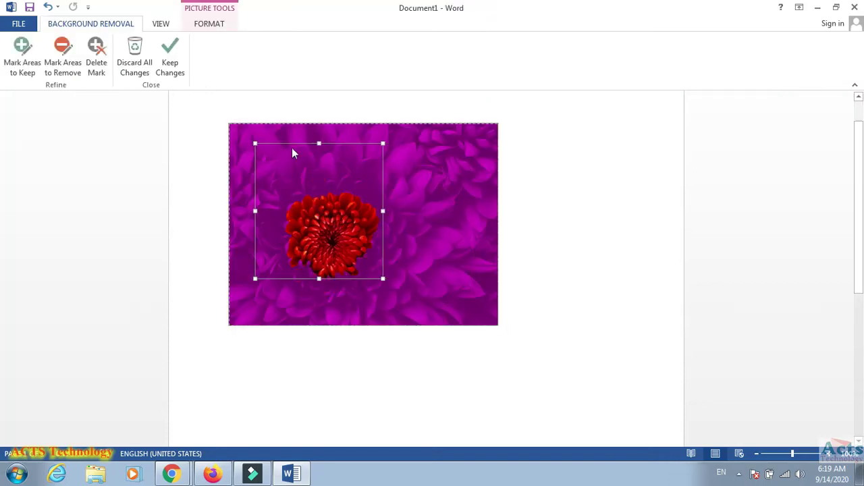
left_click_drag(264, 142, 276, 157)
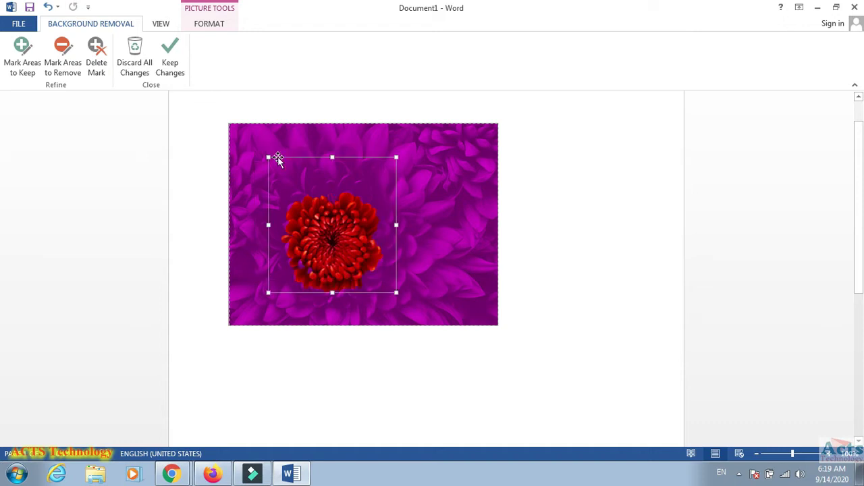
left_click(169, 57)
- Float the picture on the page, give it the Metal Oval style, and shrink it slightly
left_click(591, 62)
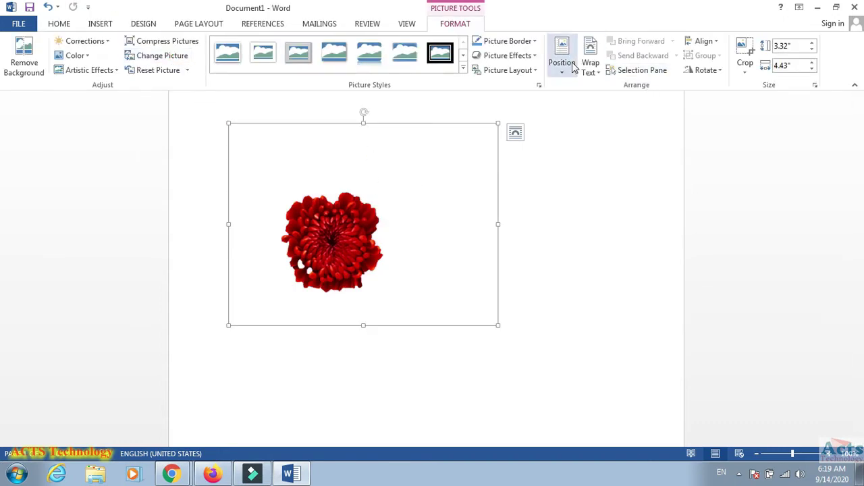
left_click(622, 116)
left_click(463, 68)
left_click(442, 160)
left_click_drag(581, 340, 561, 326)
- Colour the picture's oval border red
left_click(463, 67)
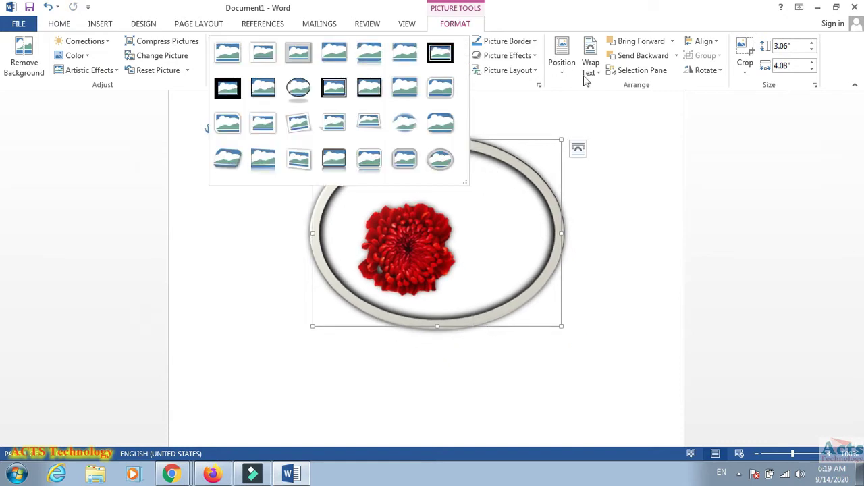
left_click(511, 40)
left_click(477, 145)
left_click(506, 56)
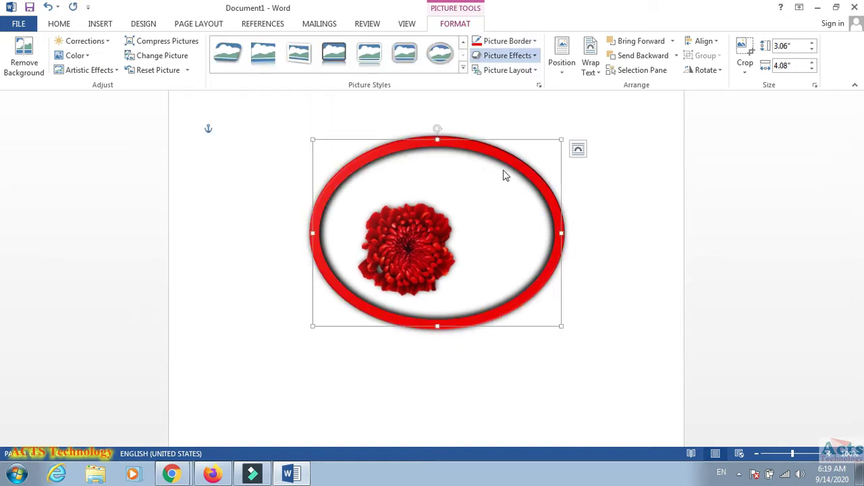
left_click(645, 284)
left_click(547, 231)
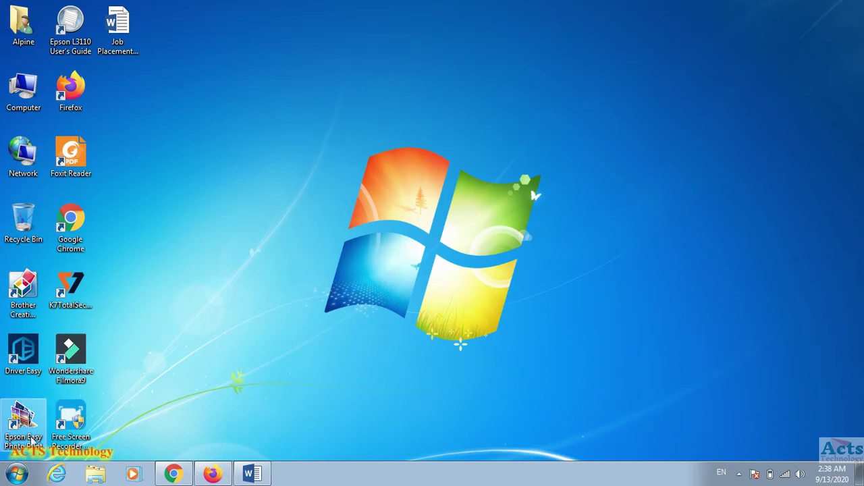
- Launch Word 2013 from Start > All Programs > Microsoft Office 2013
left_click(13, 475)
left_click(74, 418)
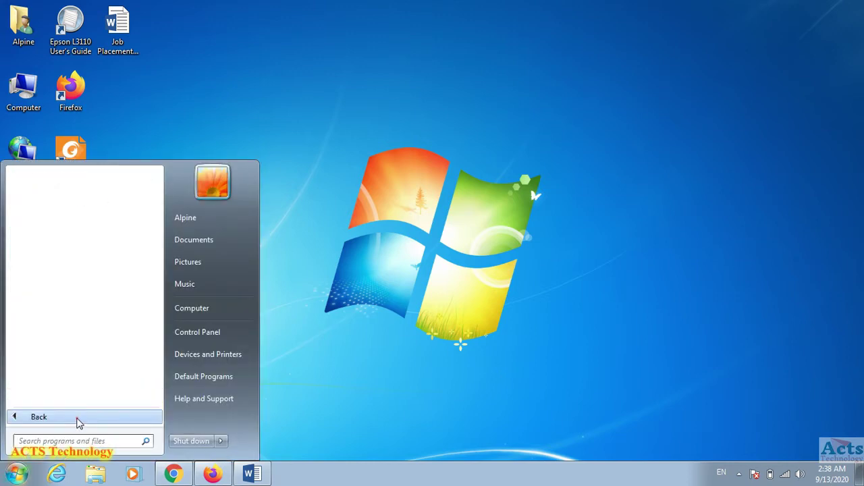
scroll(160, 292, "down", 2)
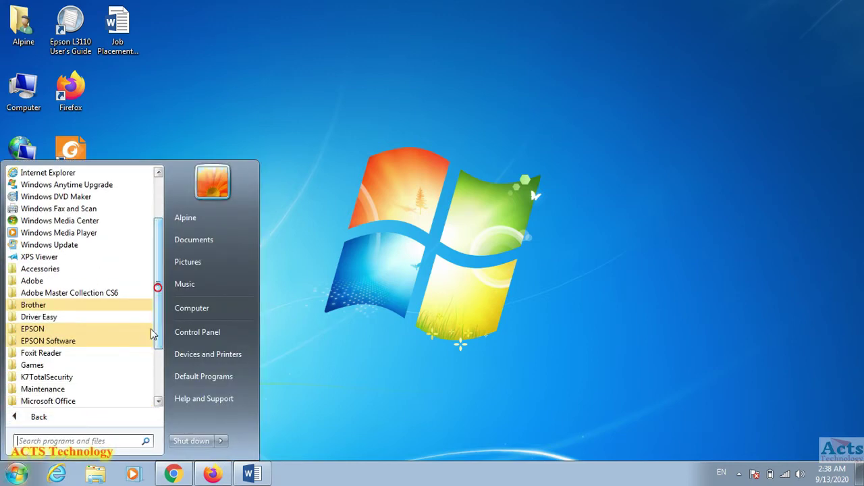
left_click(66, 403)
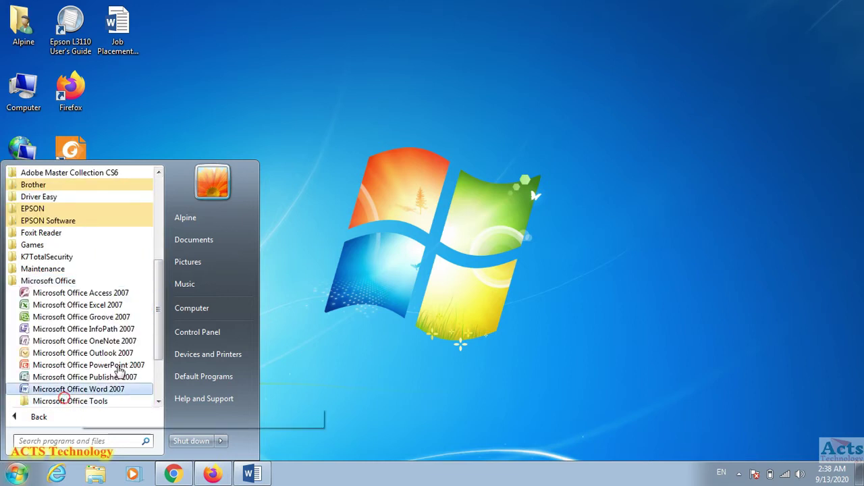
scroll(157, 336, "down", 3)
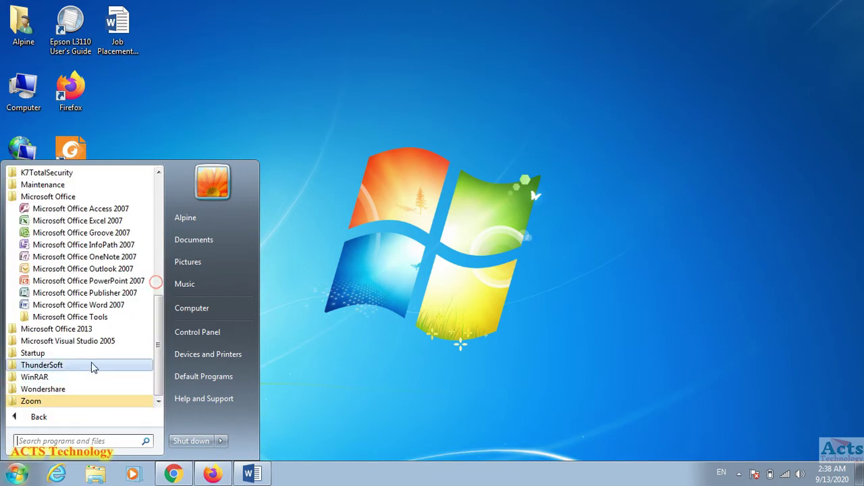
left_click(85, 331)
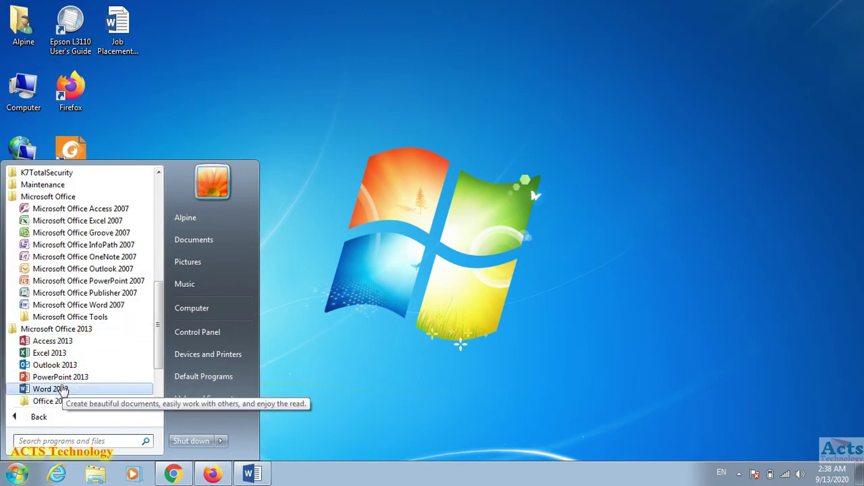
left_click(61, 390)
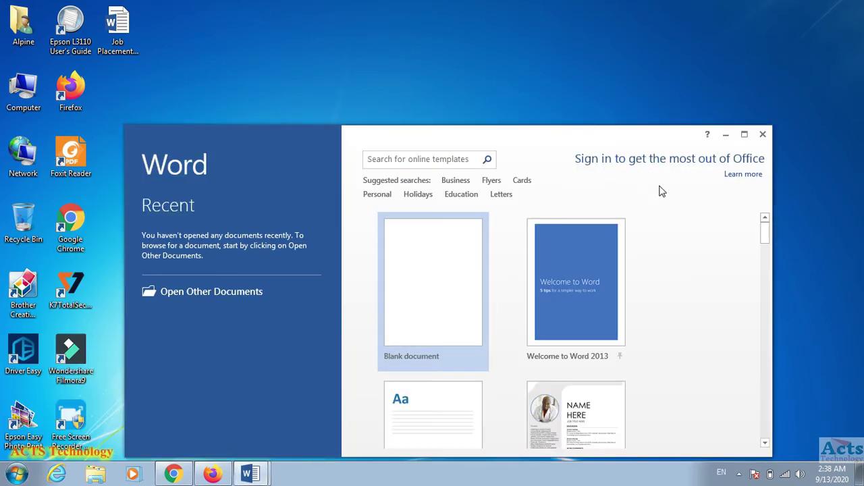
- Create a new blank document in a maximized Word window and bring up Insert Picture
left_click(745, 135)
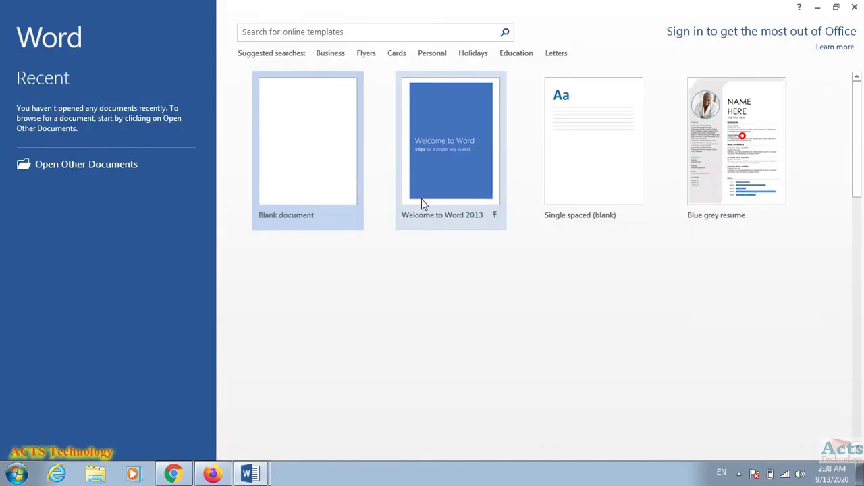
left_click(313, 170)
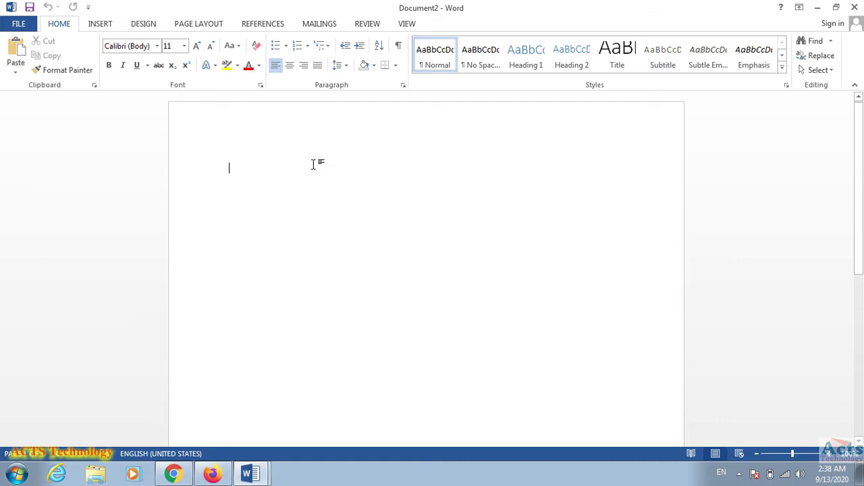
left_click(86, 23)
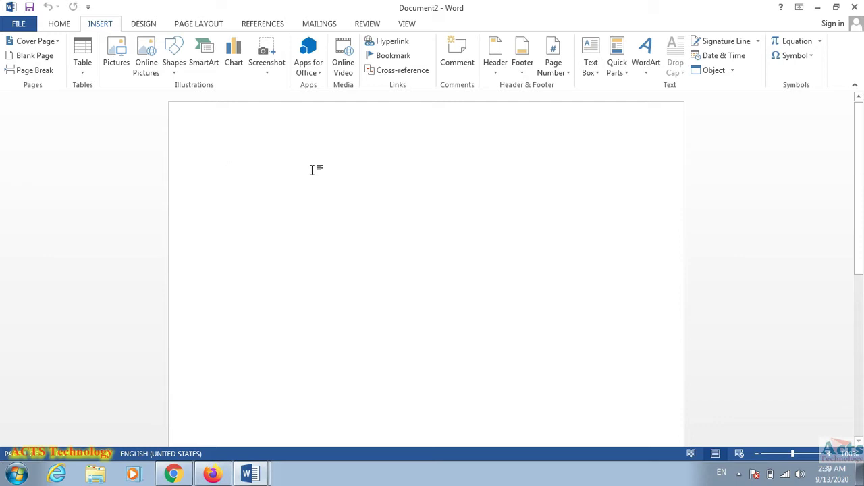
left_click(125, 63)
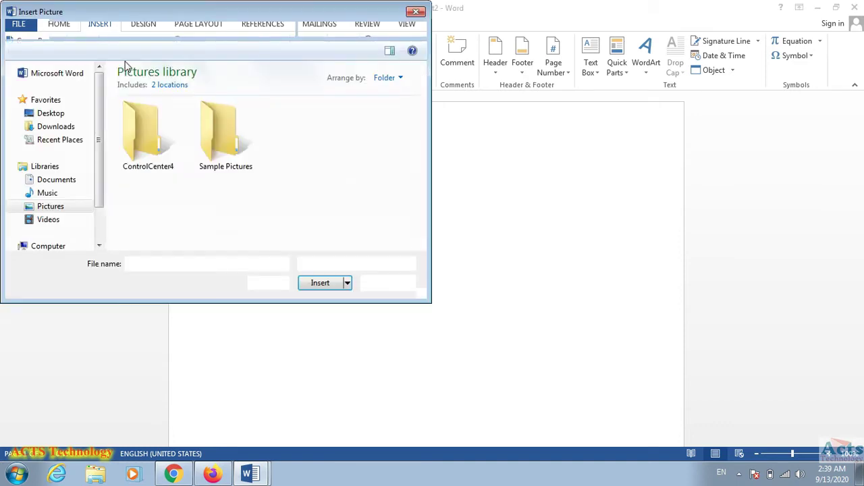
- Insert the Chrysanthemum photo from the Sample Pictures folder
left_click(229, 153)
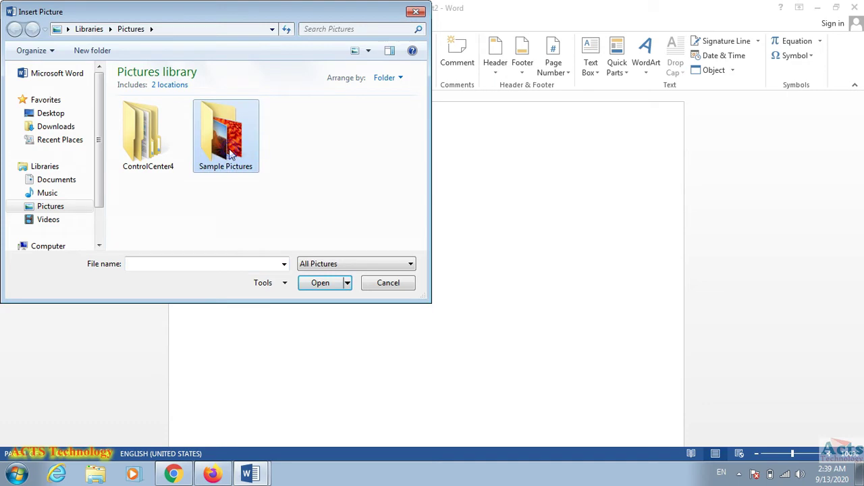
double_click(230, 154)
left_click(150, 142)
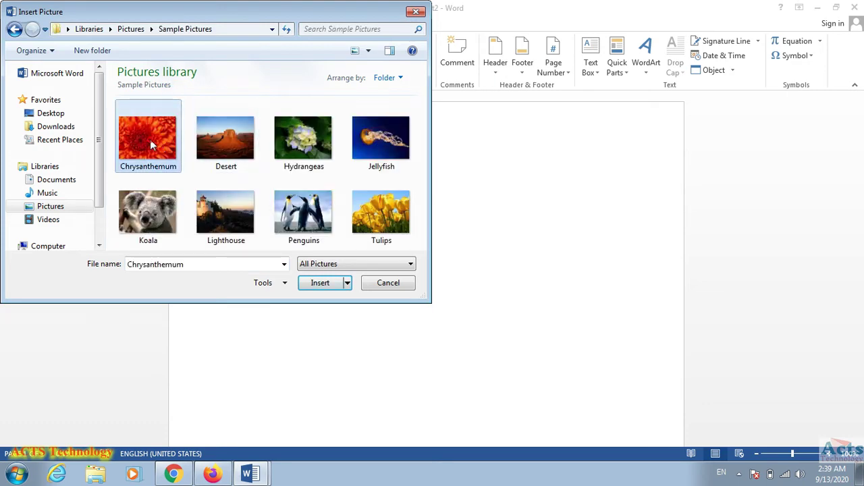
left_click(322, 282)
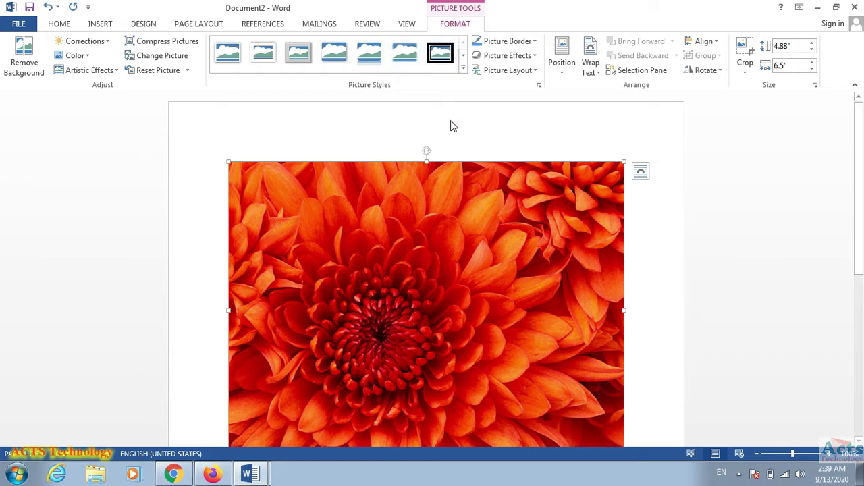
- Select the chrysanthemum picture and start Remove Background from Picture Tools Format
left_click(663, 254)
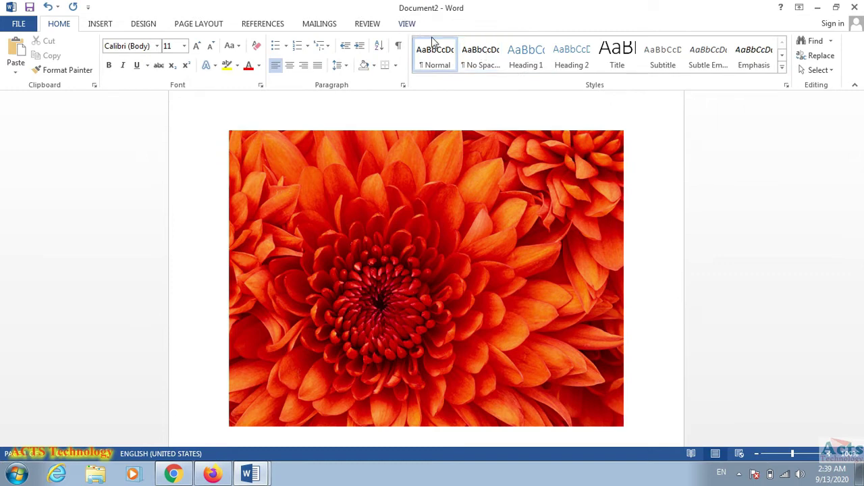
left_click(539, 208)
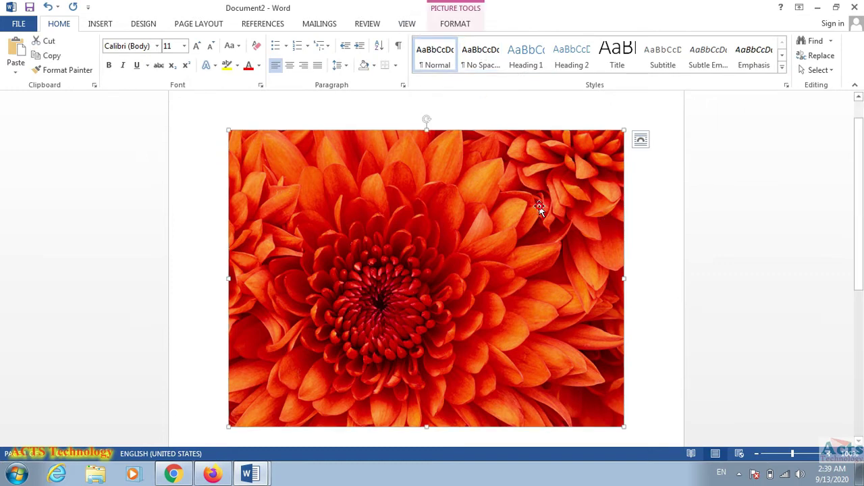
left_click(456, 24)
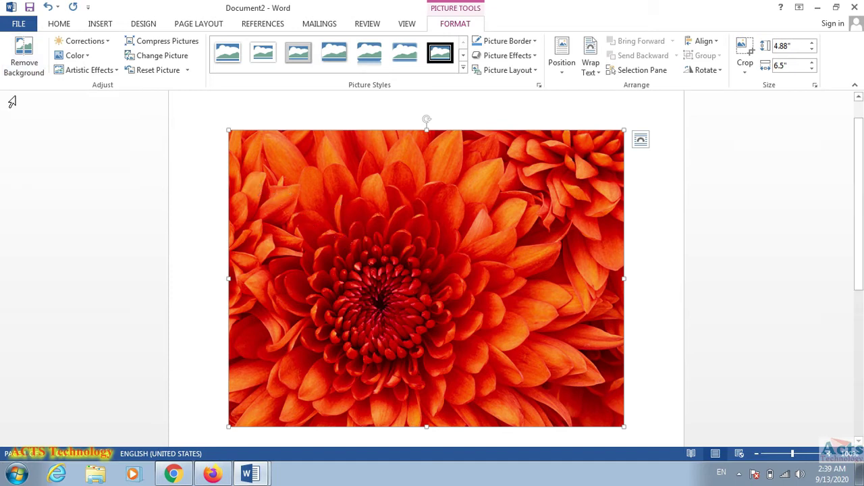
left_click(28, 57)
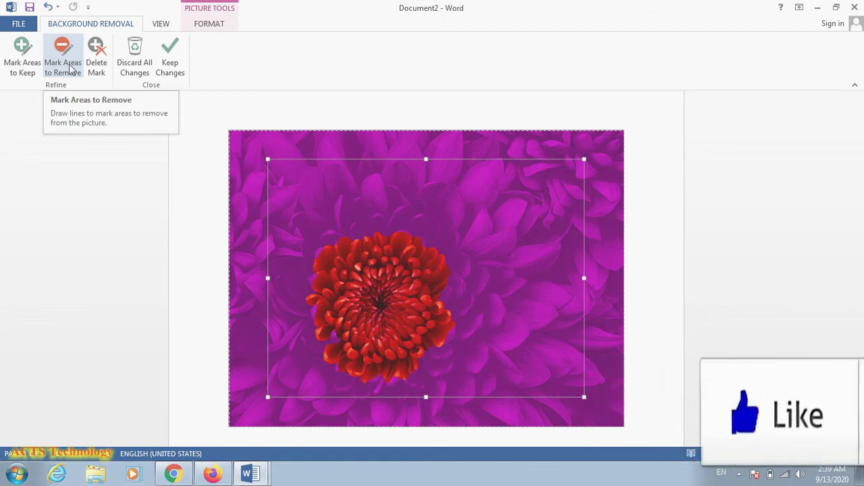
- Mark areas, shrink the keep area to the flower head, then keep the background removal
left_click(70, 67)
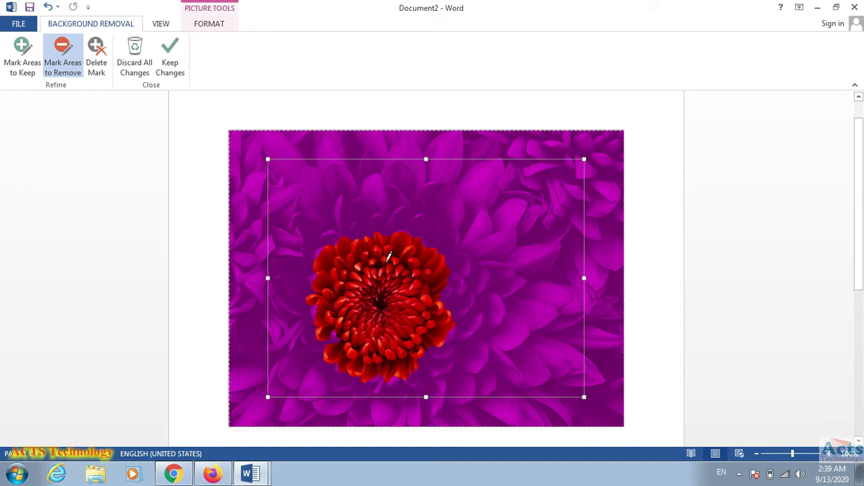
left_click(578, 401)
left_click_drag(584, 160, 555, 181)
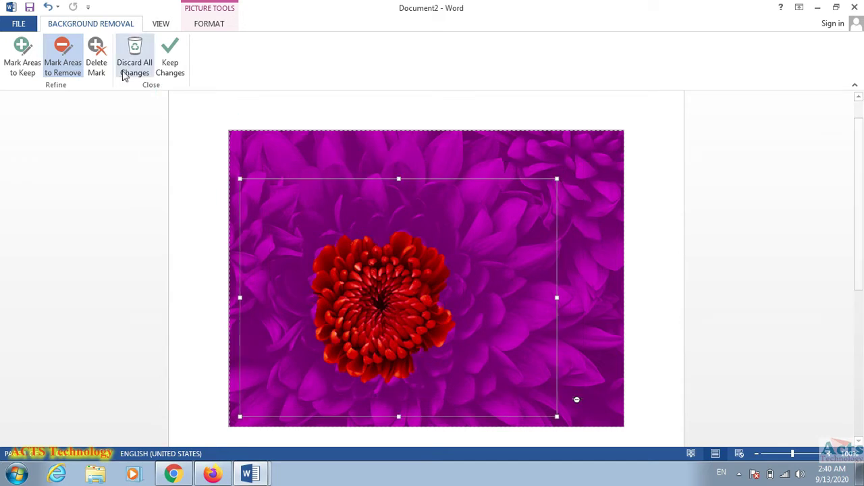
left_click(103, 60)
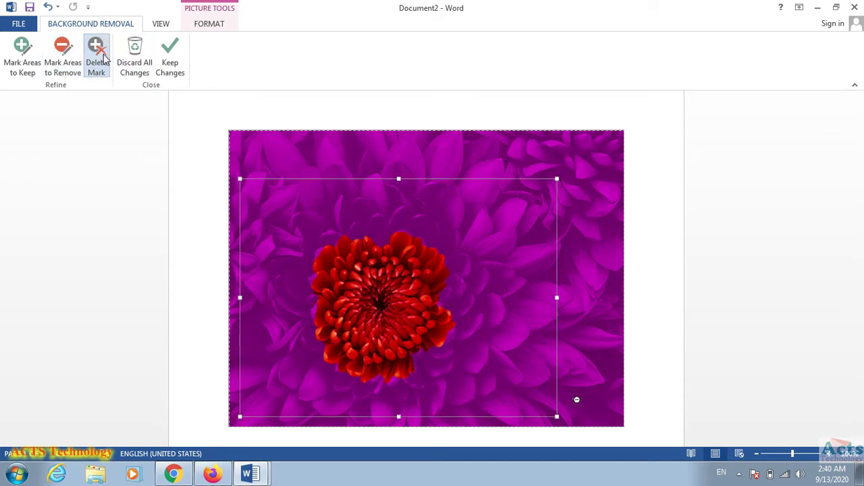
left_click(103, 59)
left_click(170, 64)
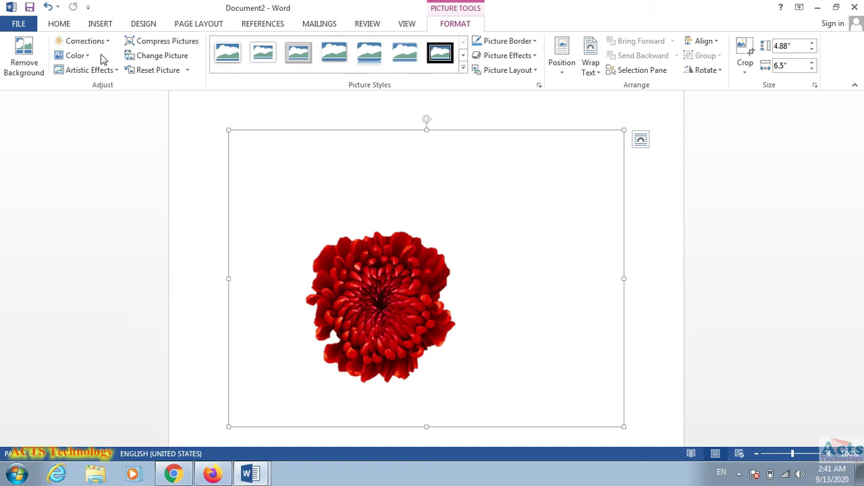
- Undo the background removal with Ctrl+Z to restore the full photo
key("ctrl+z")
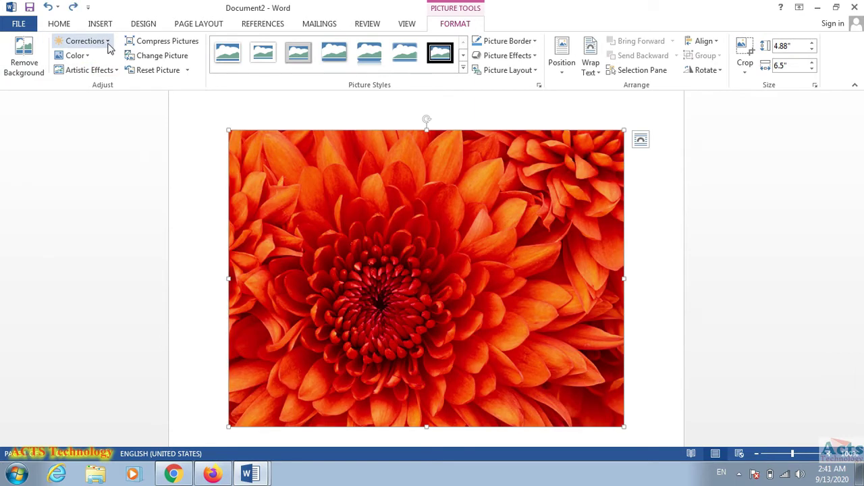
left_click(107, 41)
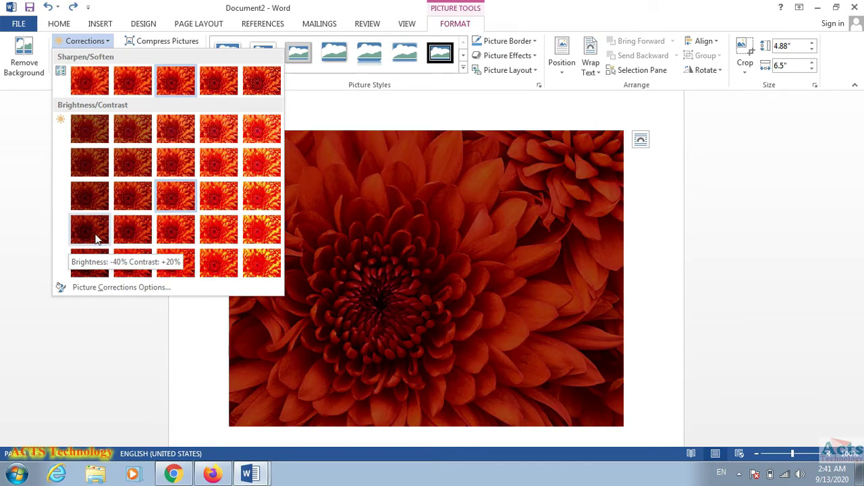
- Apply the bright, high-contrast Brightness/Contrast preset to the chrysanthemum photo
left_click(95, 238)
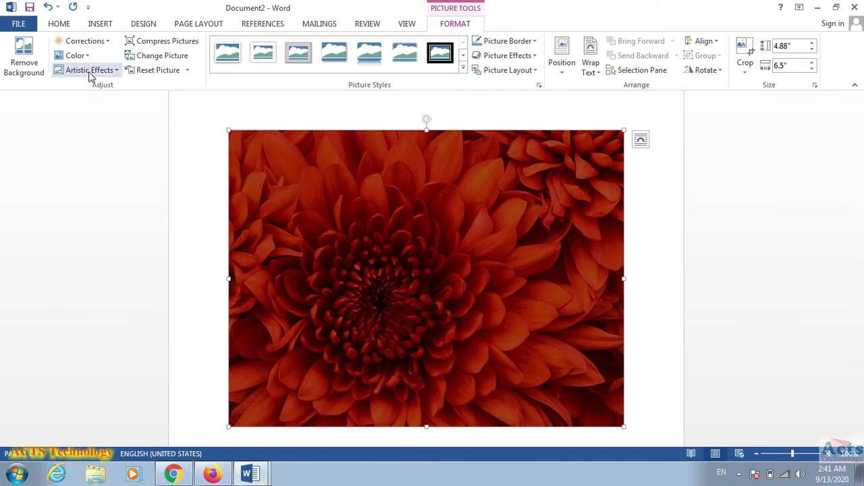
left_click(96, 42)
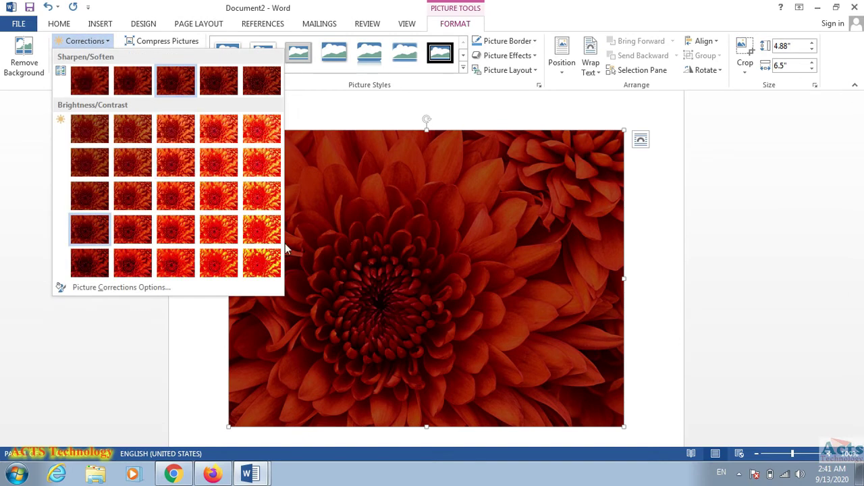
left_click(274, 236)
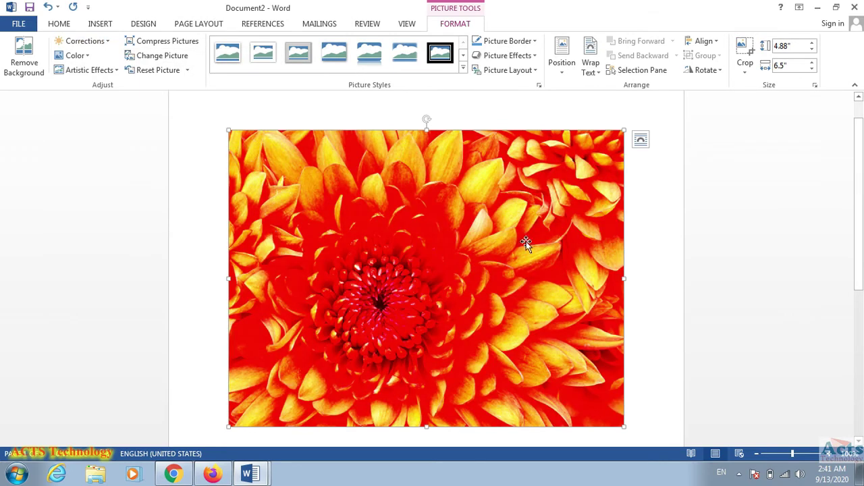
scroll(859, 189, "down", 1)
mouse_move(859, 189)
left_mouse_down()
mouse_move(859, 197)
mouse_move(859, 183)
left_mouse_up()
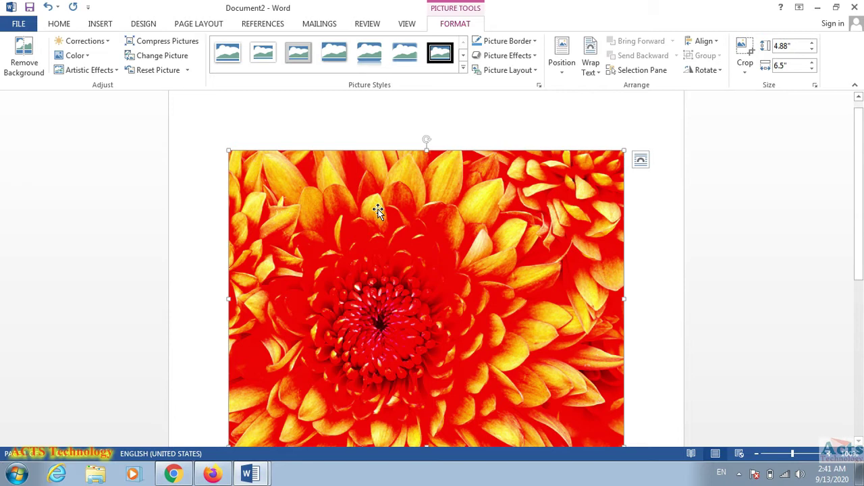
left_click(88, 57)
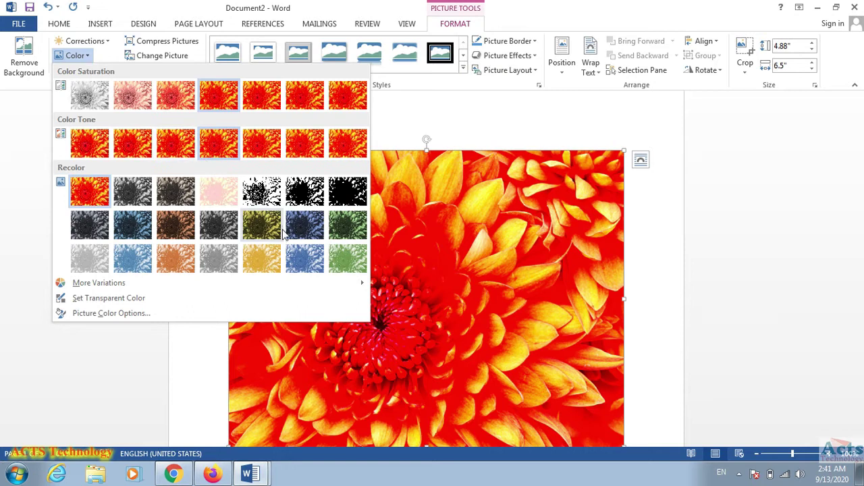
left_click(259, 229)
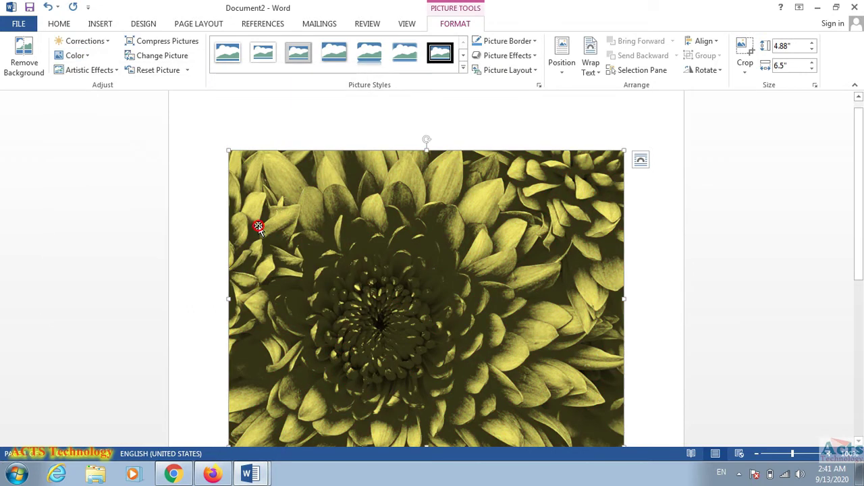
left_click(90, 56)
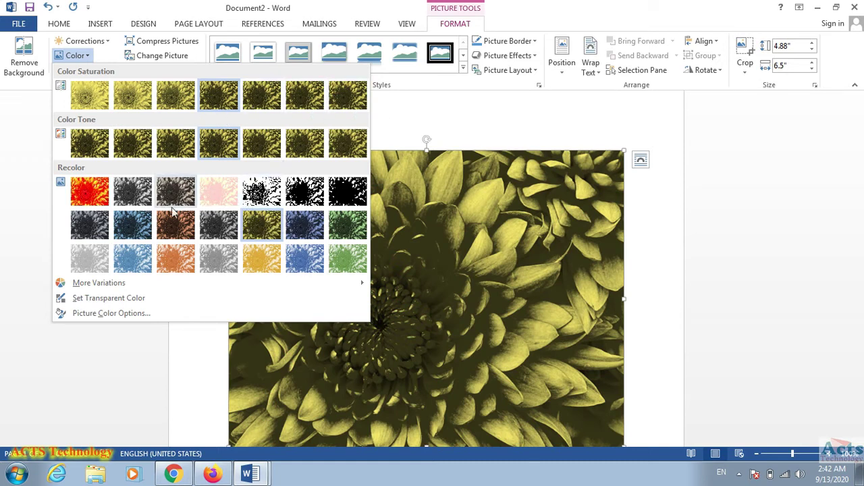
left_click(94, 184)
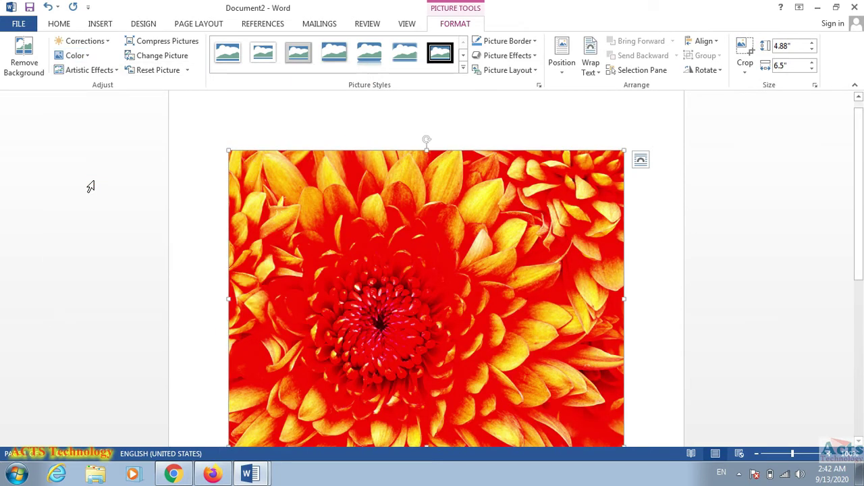
left_click(118, 73)
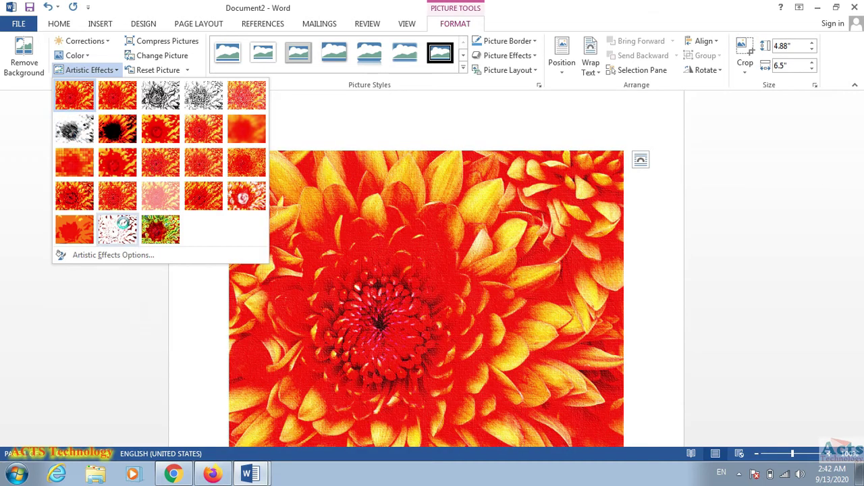
- Apply the black-and-white sketch artistic effect to the chrysanthemum photo
left_click(124, 231)
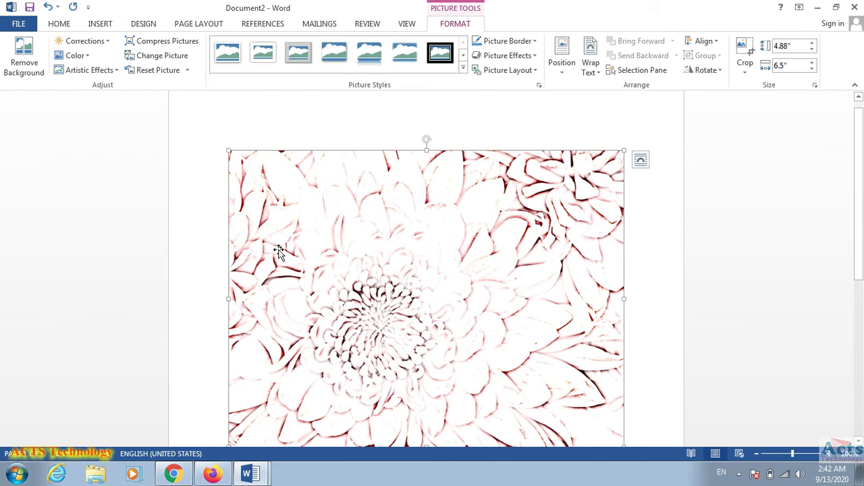
left_click(80, 71)
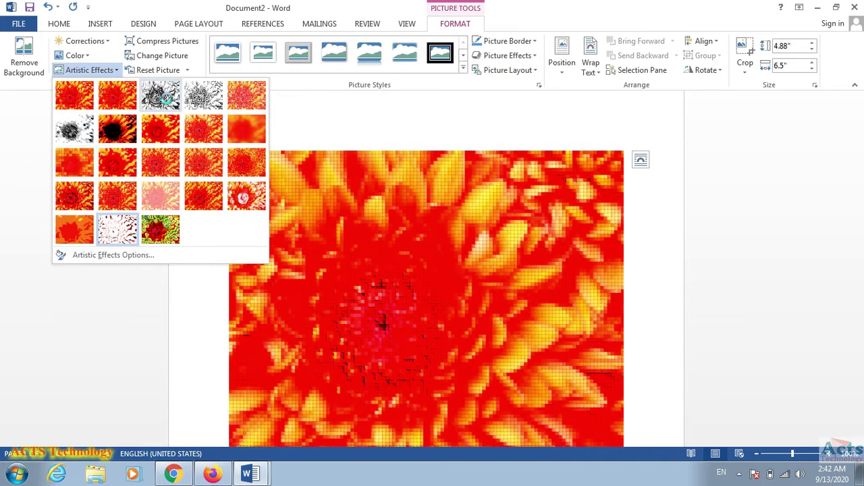
left_click(167, 99)
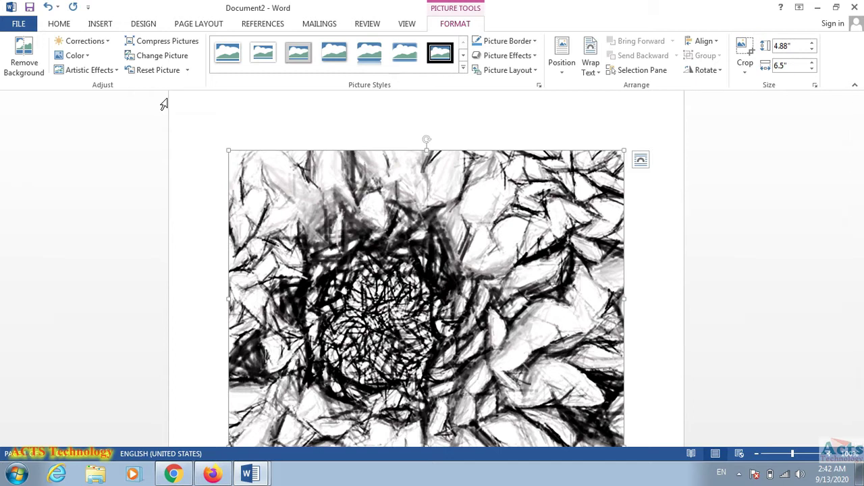
left_click(163, 42)
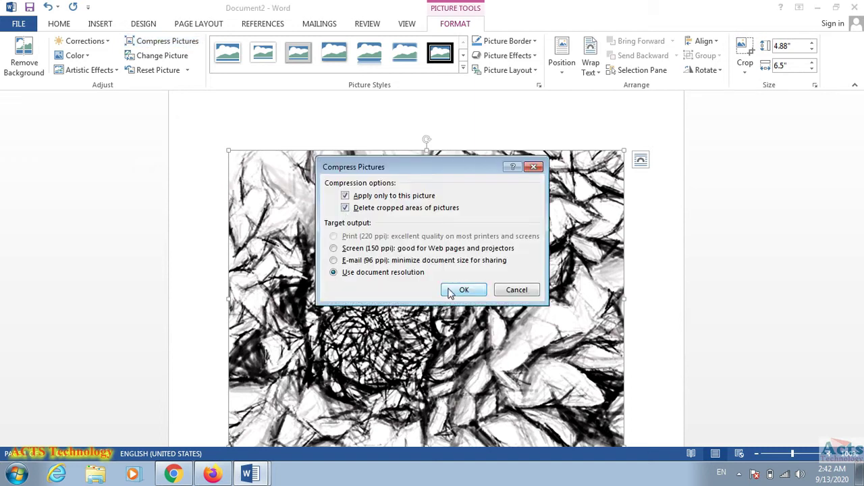
- Compress the picture to Screen (150 ppi) resolution
left_click(345, 250)
left_click(466, 292)
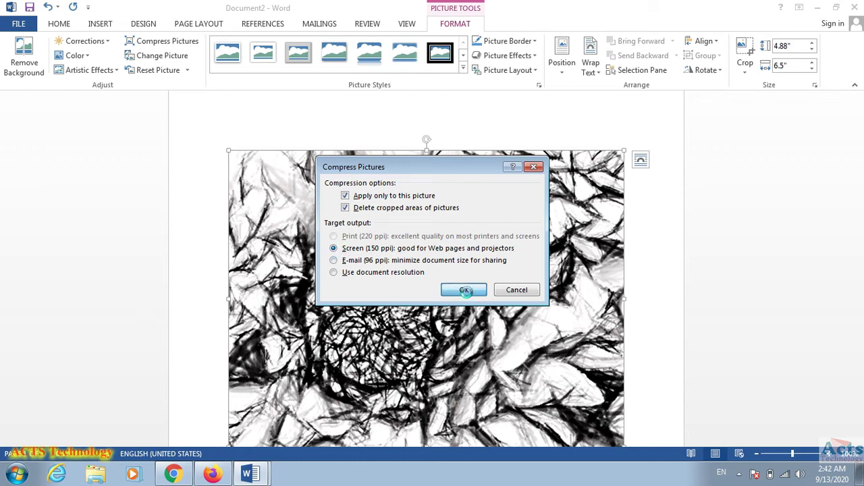
left_click(465, 291)
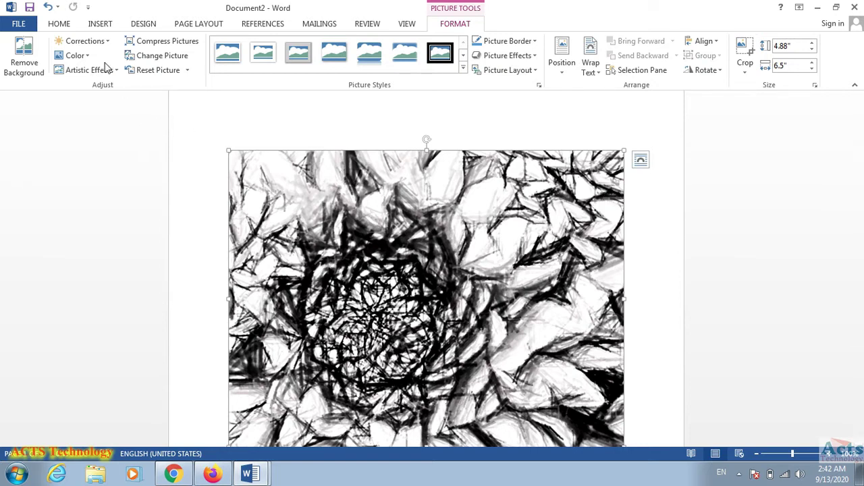
- Apply the Cutout artistic effect, then reset the picture to its original state
left_click(82, 57)
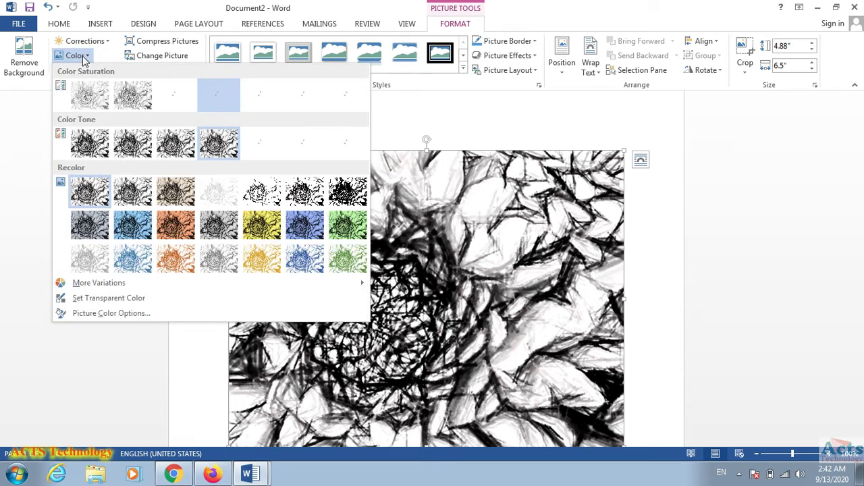
left_click(83, 57)
left_click(97, 73)
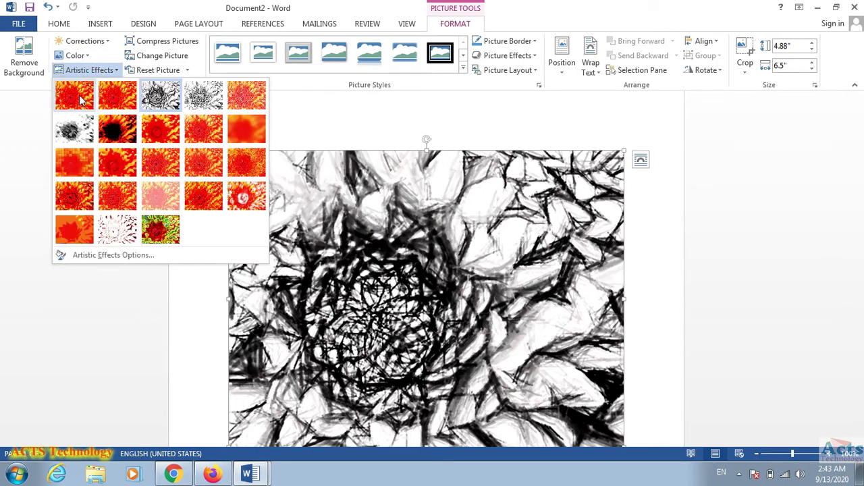
left_click(77, 236)
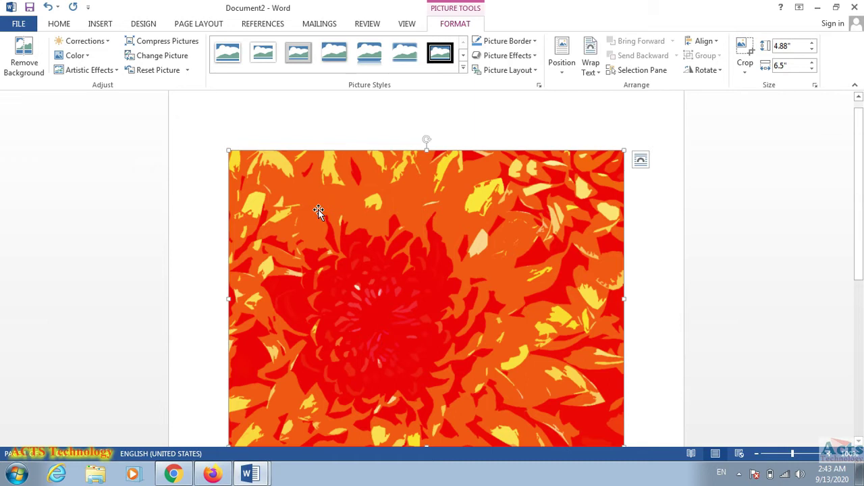
left_click(158, 70)
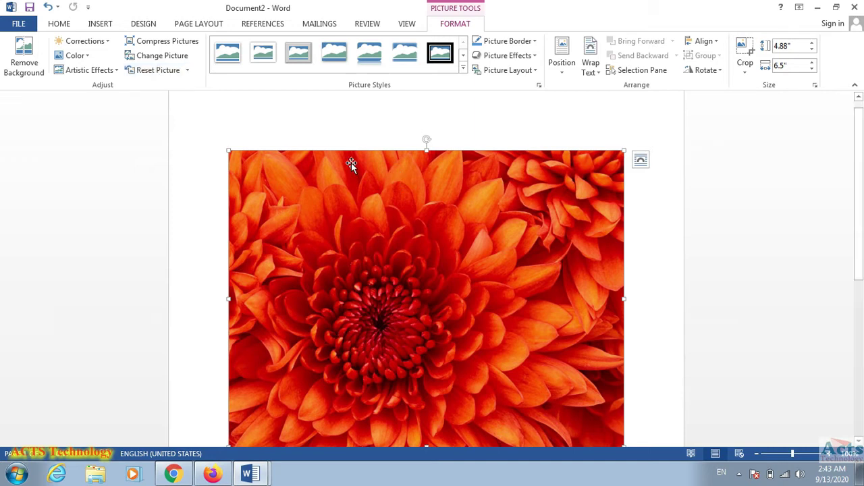
- Replace the flower photo with the Koala sample picture from file, keeping its size
left_click(169, 57)
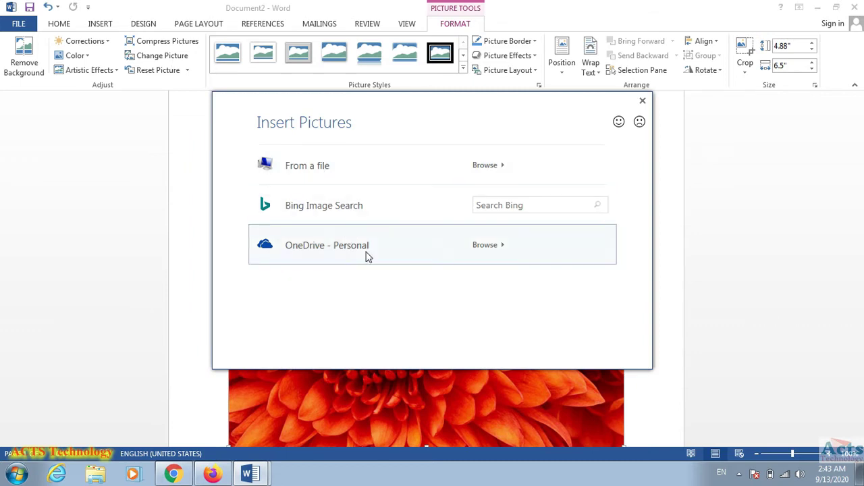
left_click(487, 164)
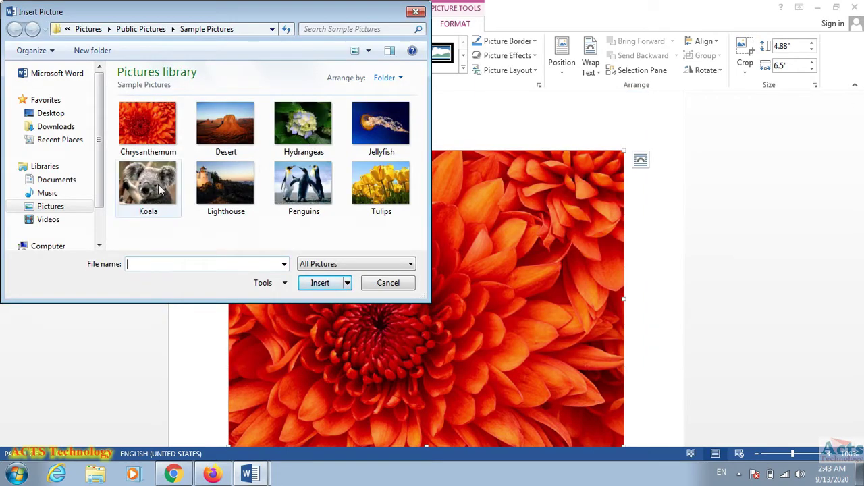
left_click(152, 191)
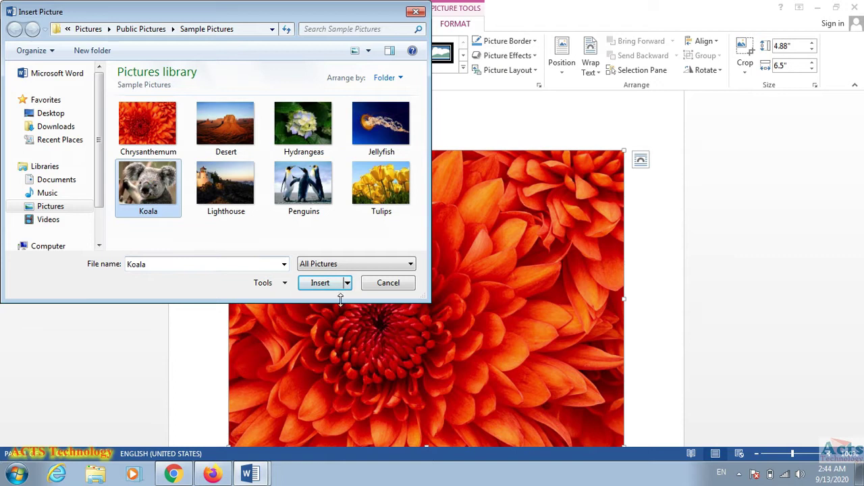
left_click(322, 283)
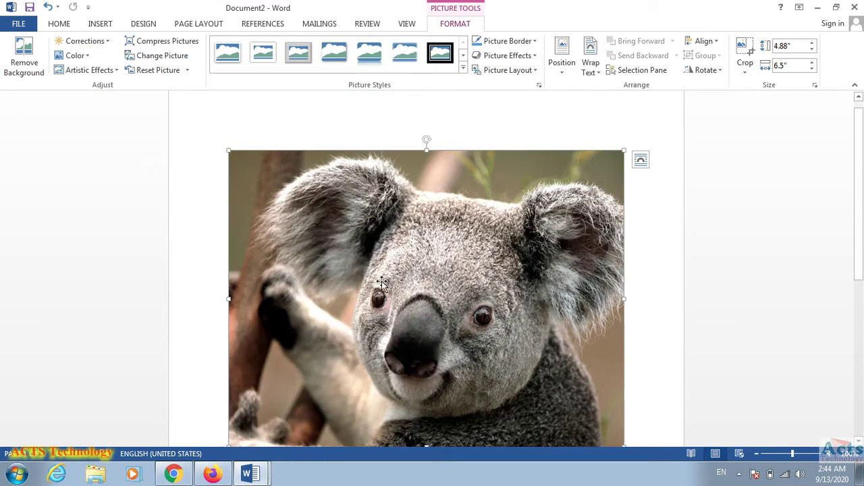
mouse_move(859, 170)
left_mouse_down()
mouse_move(861, 182)
mouse_move(860, 173)
left_mouse_up()
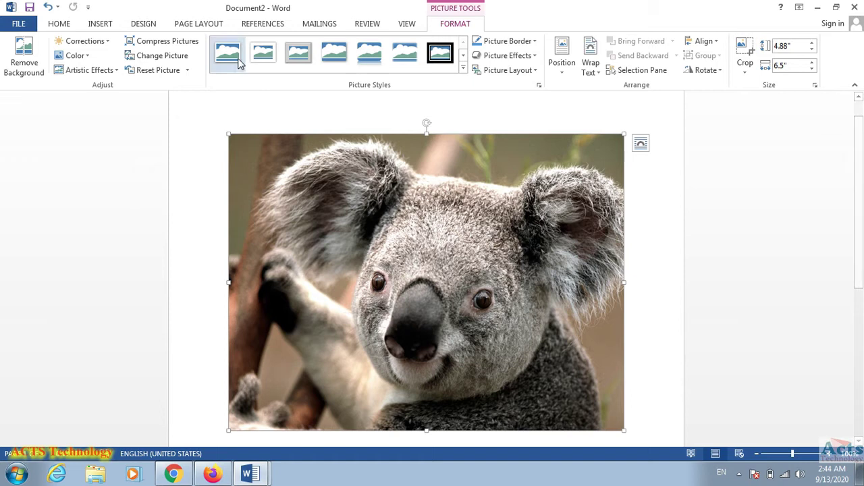
- Apply an oval picture style and narrow the koala picture to 5.27 inches
left_click(463, 70)
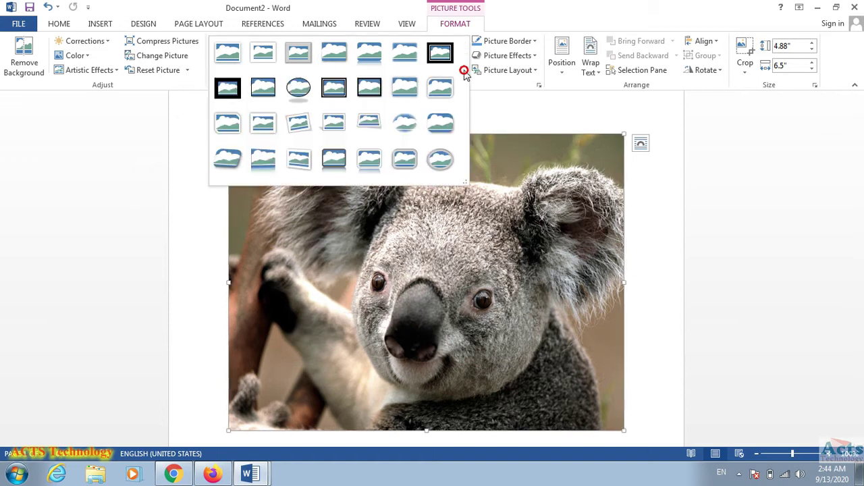
left_click(304, 90)
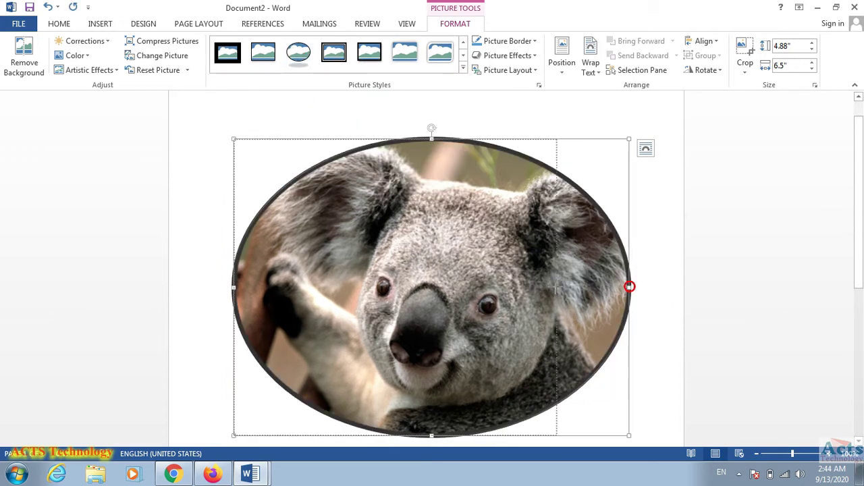
left_click_drag(630, 287, 554, 287)
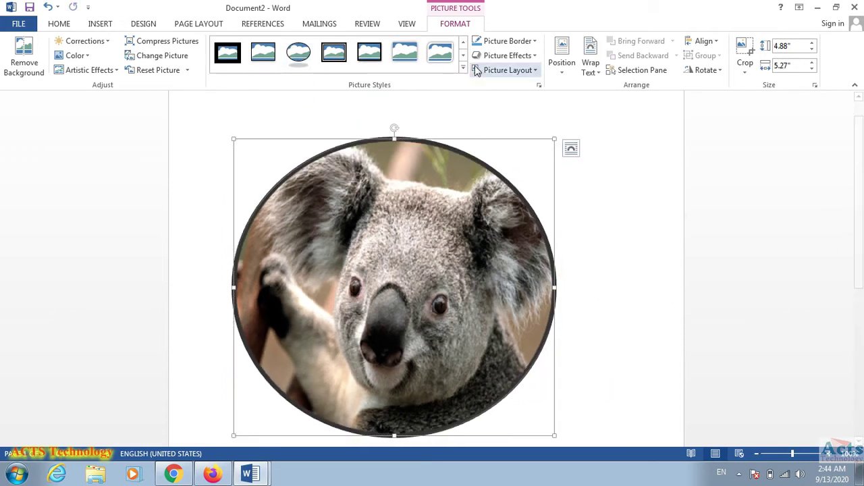
- Apply the Snip Diagonal Corner, White picture style to the koala picture
left_click(464, 68)
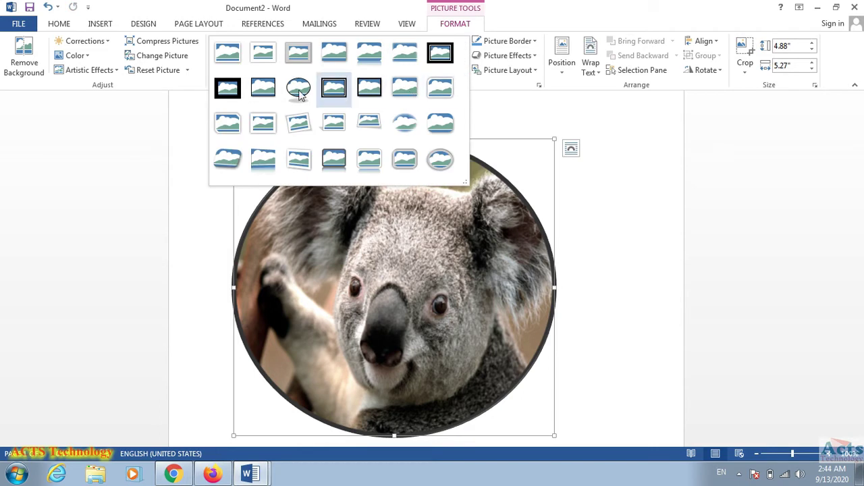
left_click(265, 92)
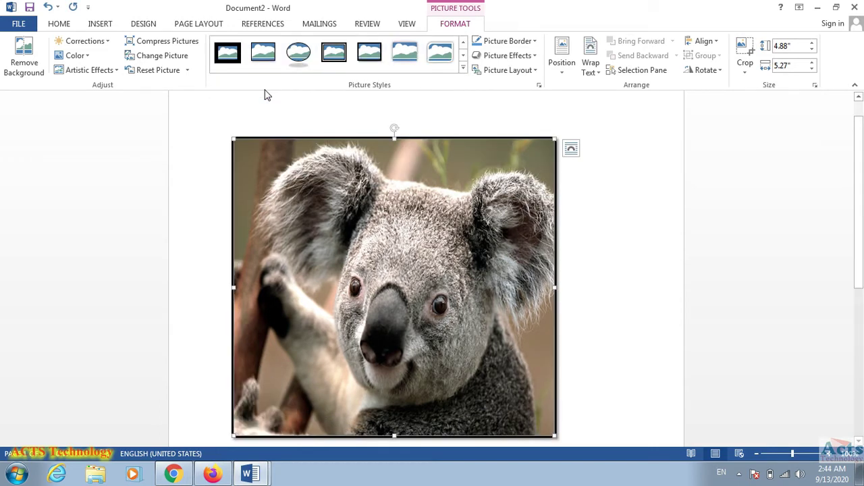
left_click(463, 68)
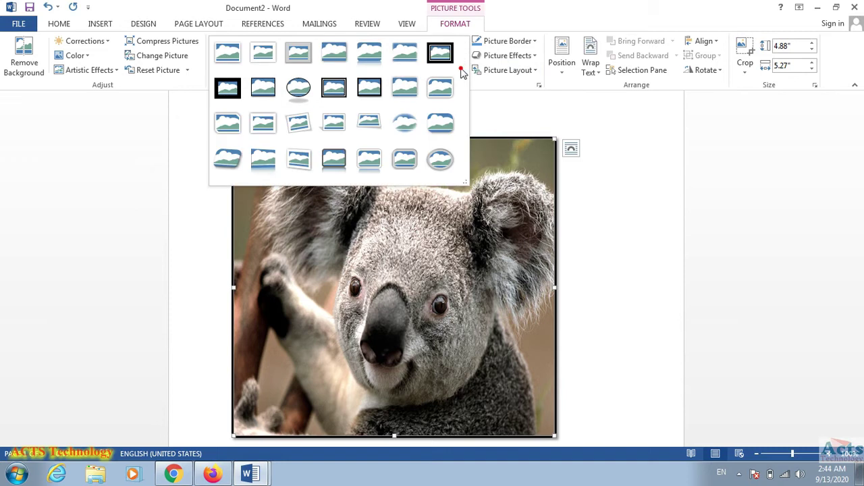
left_click(245, 127)
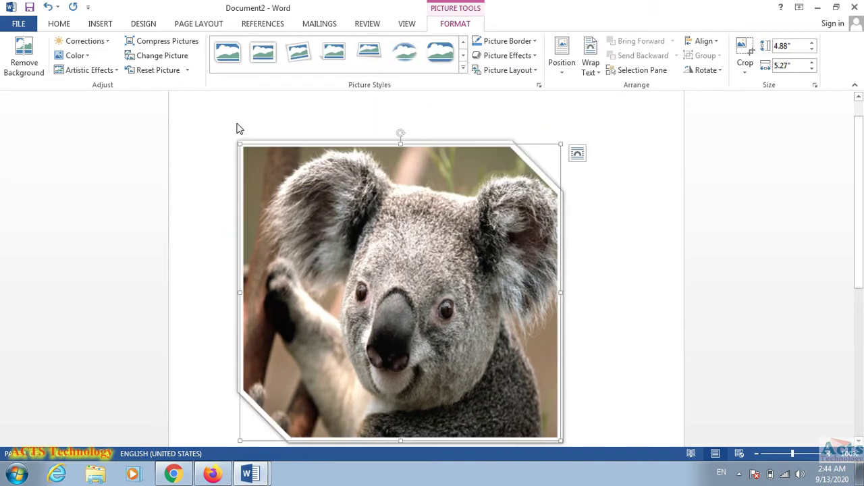
scroll(577, 166, "down", 1)
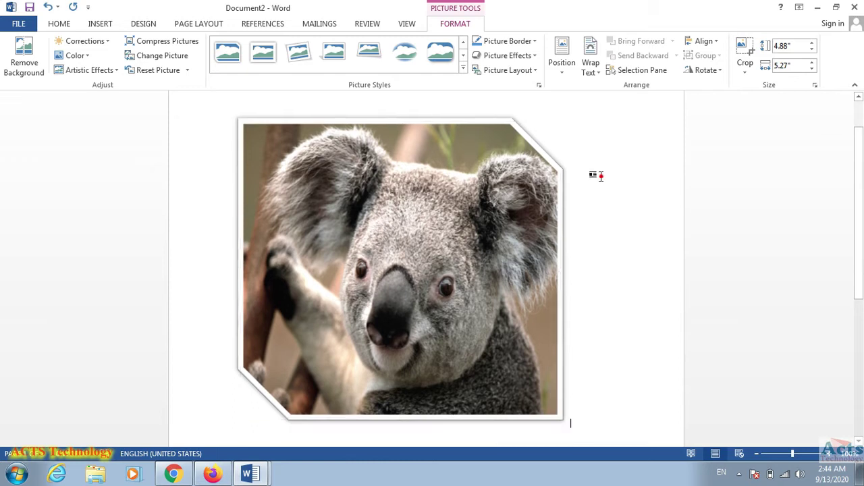
left_click(602, 176)
left_click(463, 147)
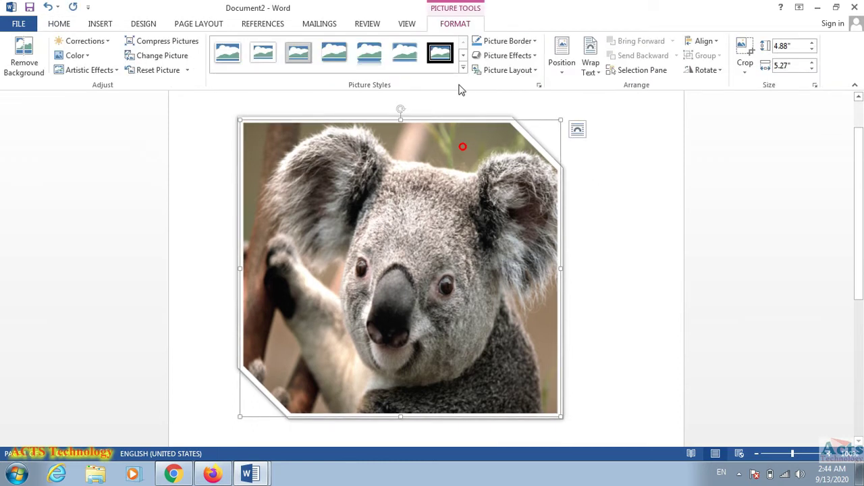
- Give the koala picture a 6 pt red border
left_click(538, 43)
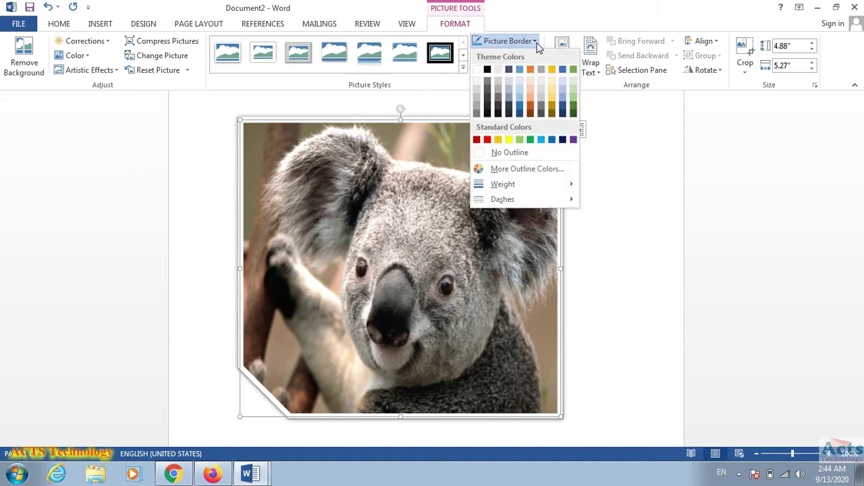
left_click(531, 139)
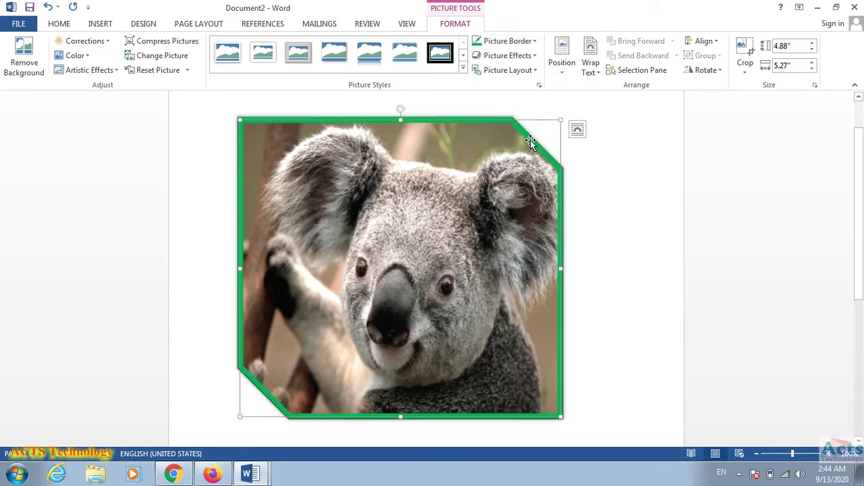
left_click(535, 42)
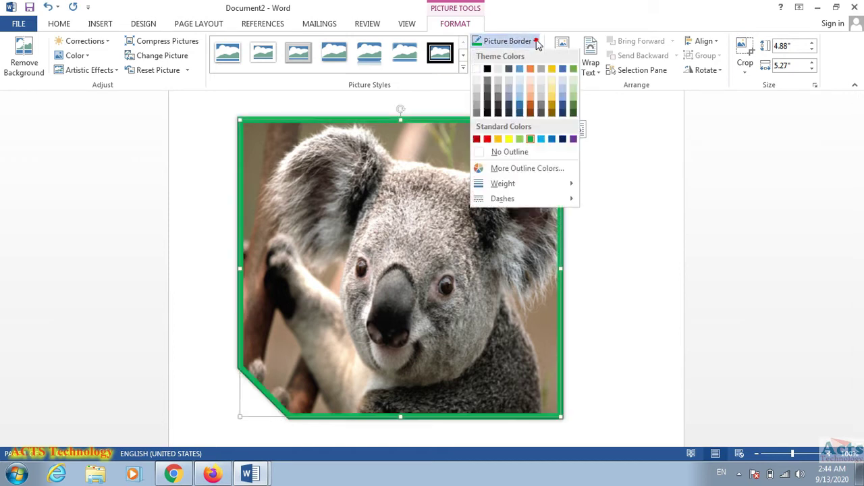
left_click(495, 186)
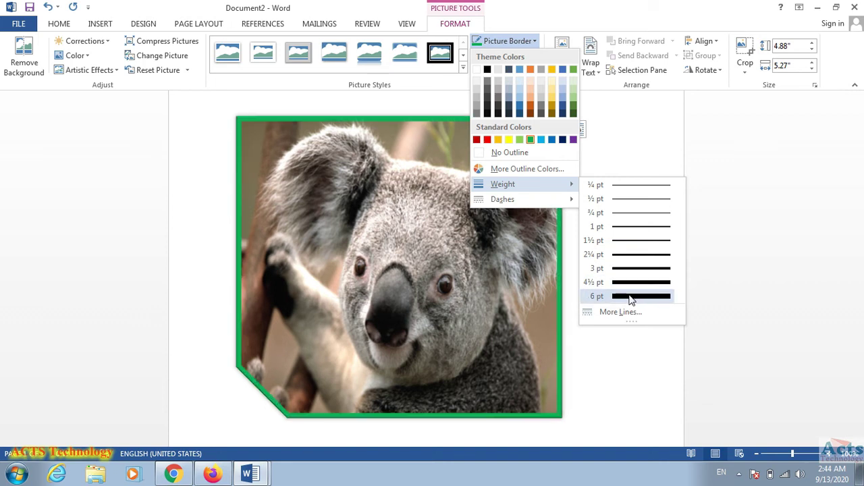
left_click(631, 297)
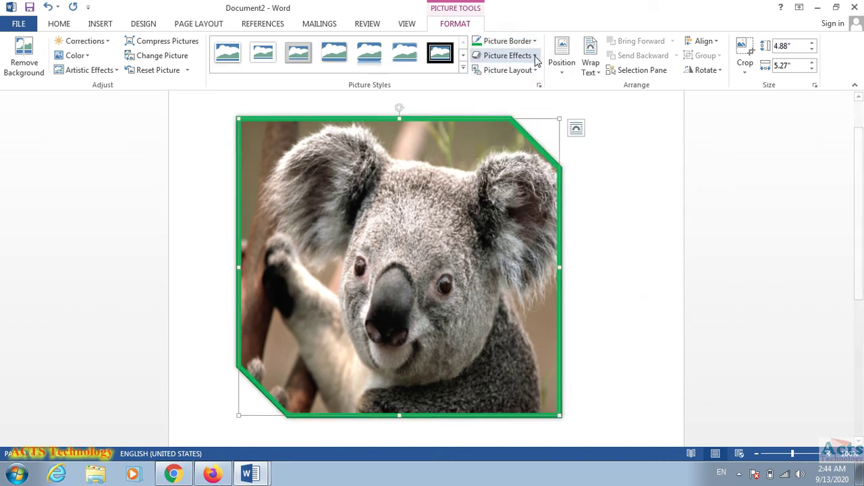
left_click(534, 41)
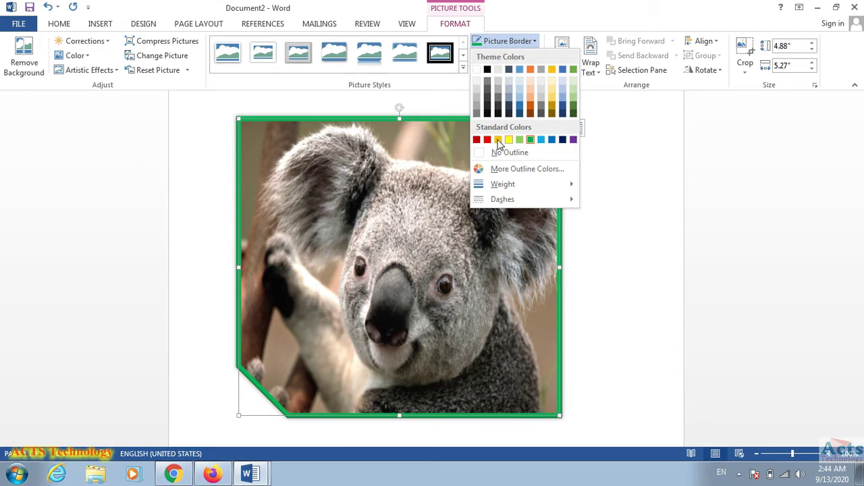
left_click(487, 141)
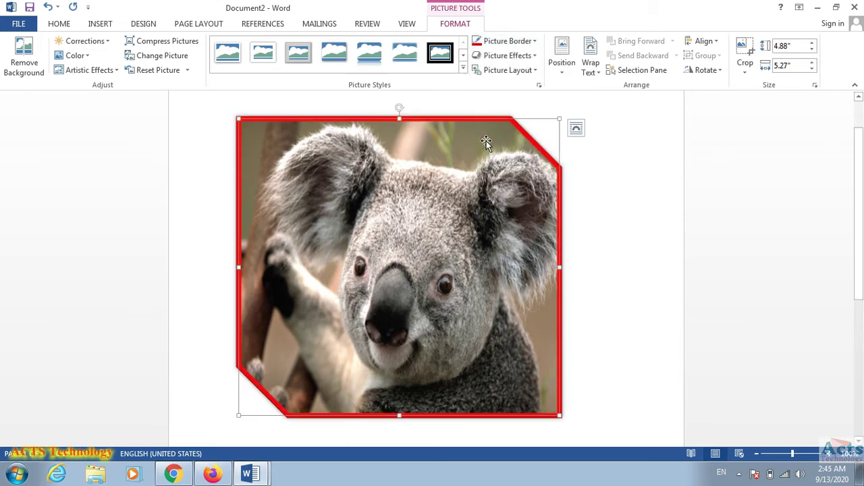
- Undo the snipped-corner shape so the picture returns to a plain rectangle
left_click(534, 41)
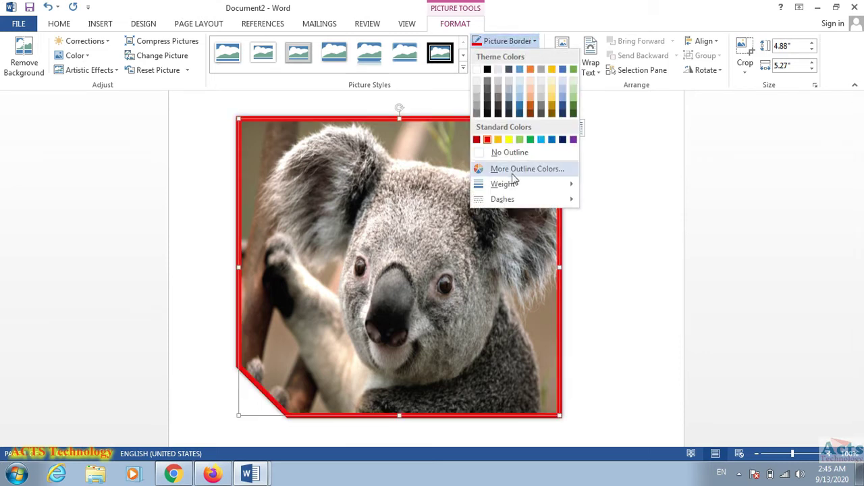
mouse_move(503, 200)
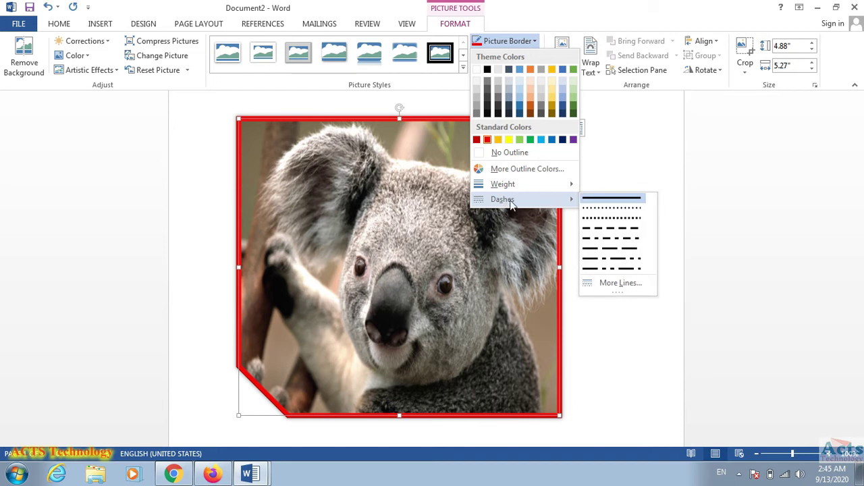
left_click(601, 202)
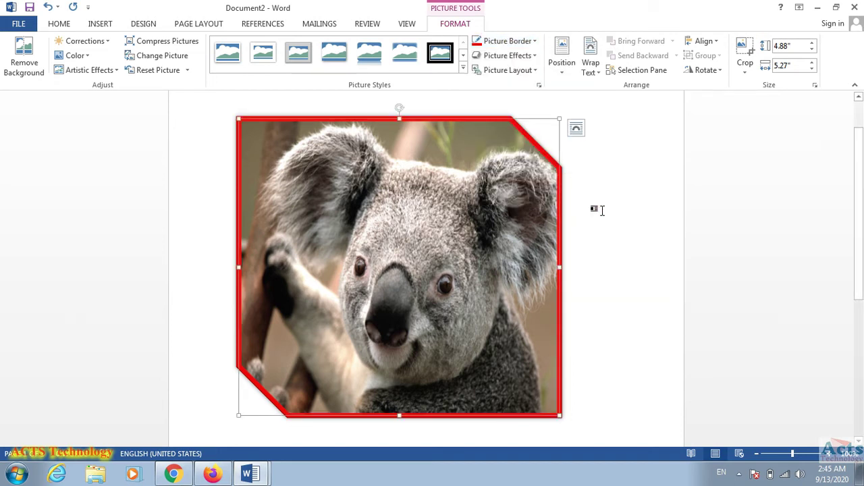
key("ctrl+z")
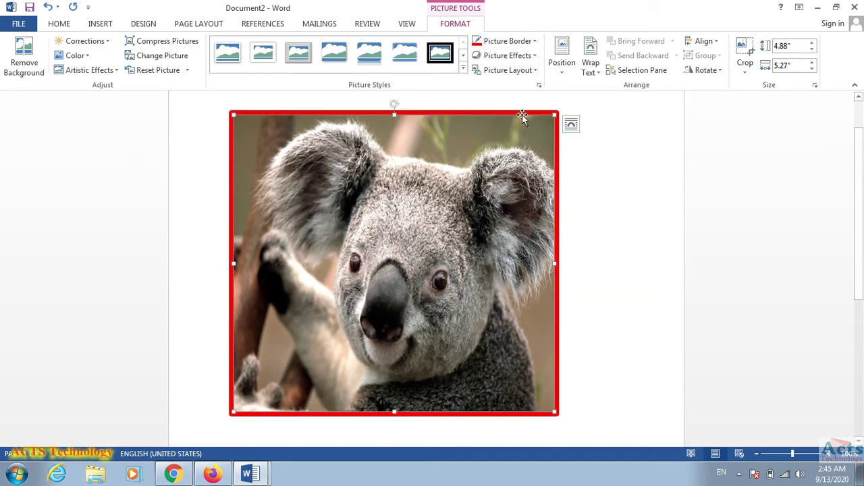
left_click(535, 41)
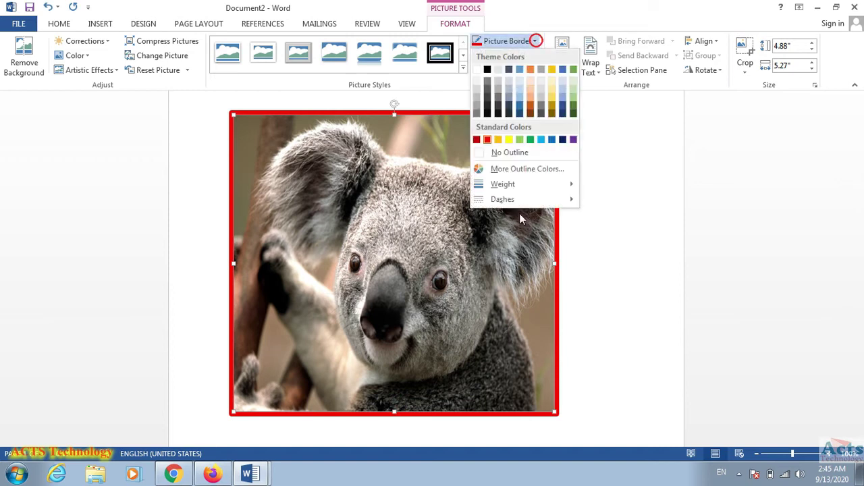
mouse_move(506, 201)
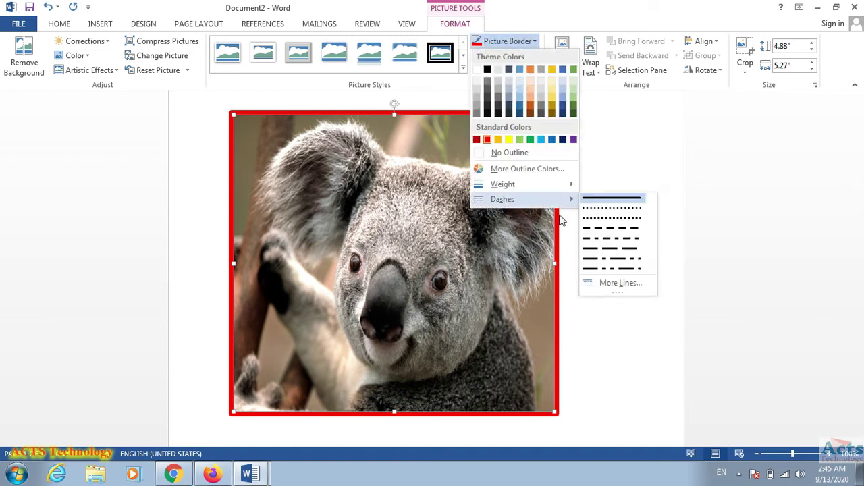
key("Escape")
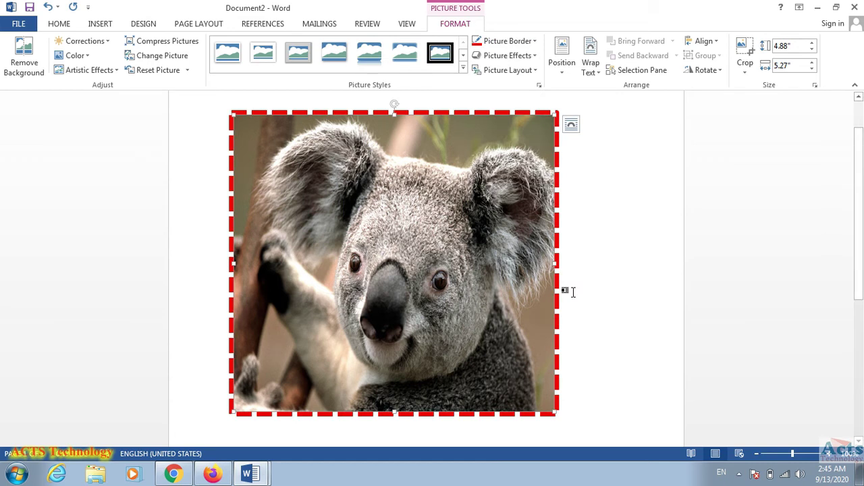
left_click(582, 279)
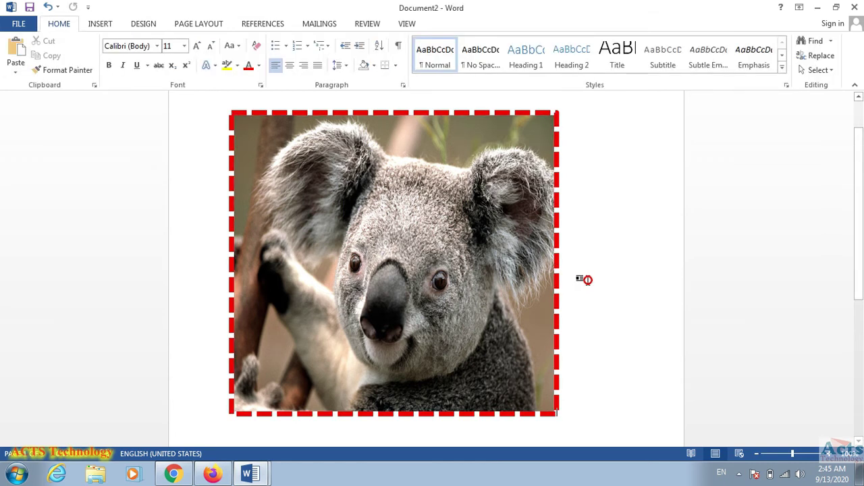
left_click(469, 242)
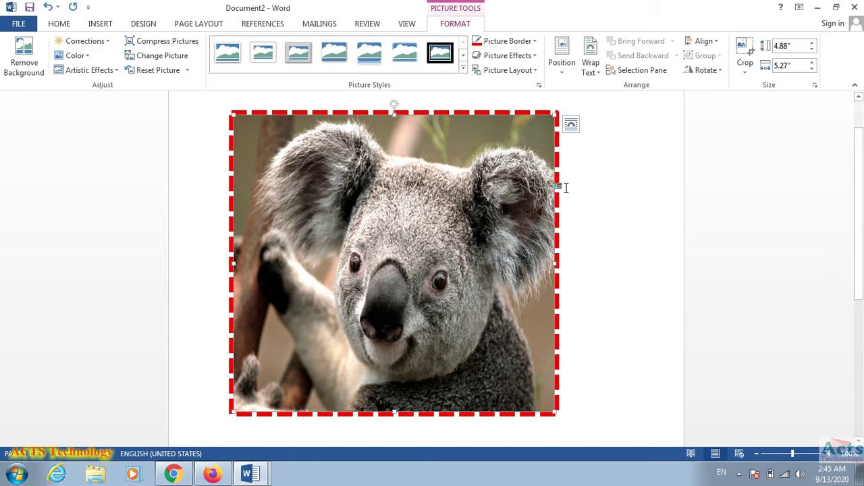
- Set the red border's dash style to a solid line
left_click(533, 42)
left_click(503, 199)
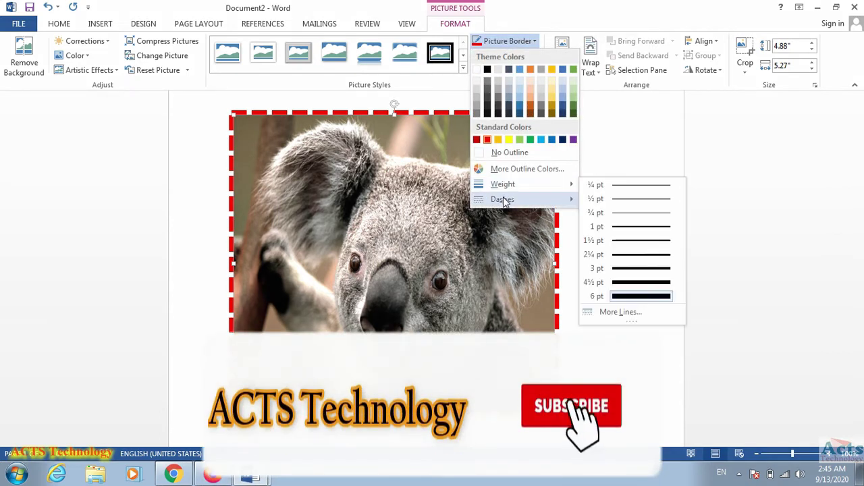
left_click(599, 199)
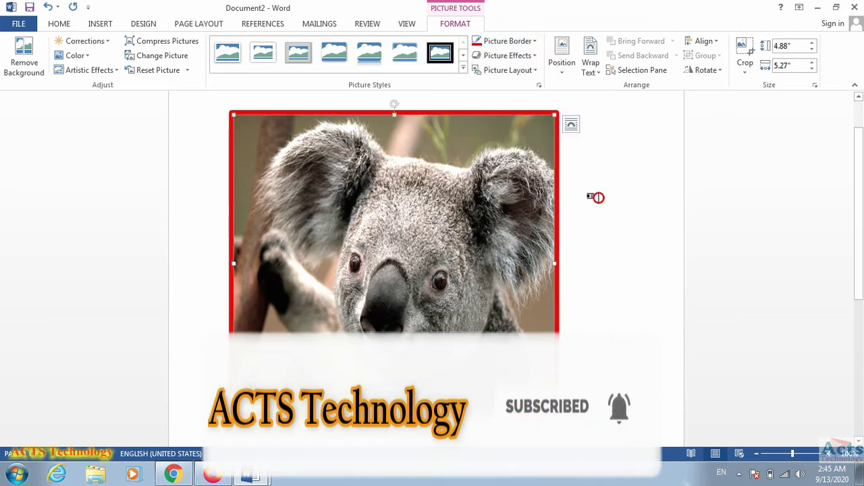
left_click(534, 56)
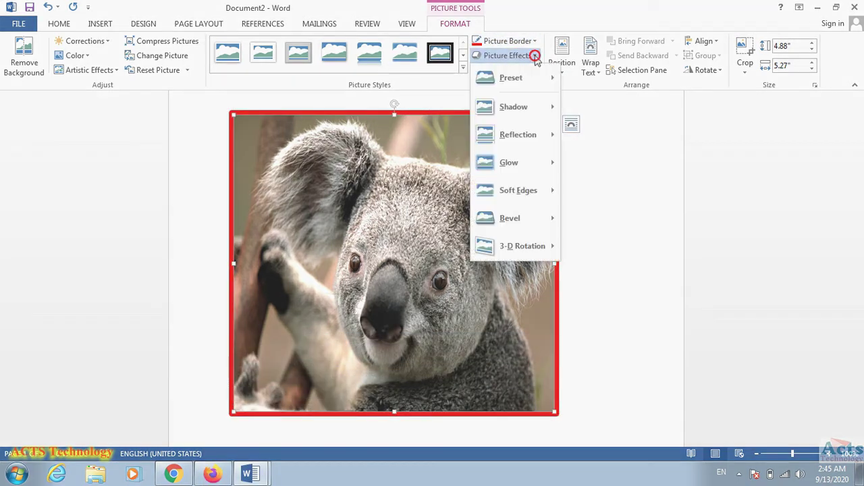
- Add a yellow glow around the koala picture
mouse_move(511, 78)
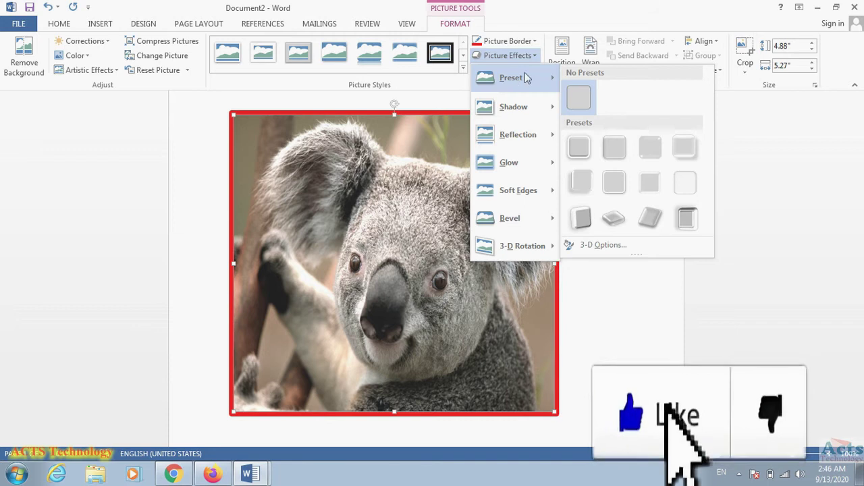
mouse_move(520, 256)
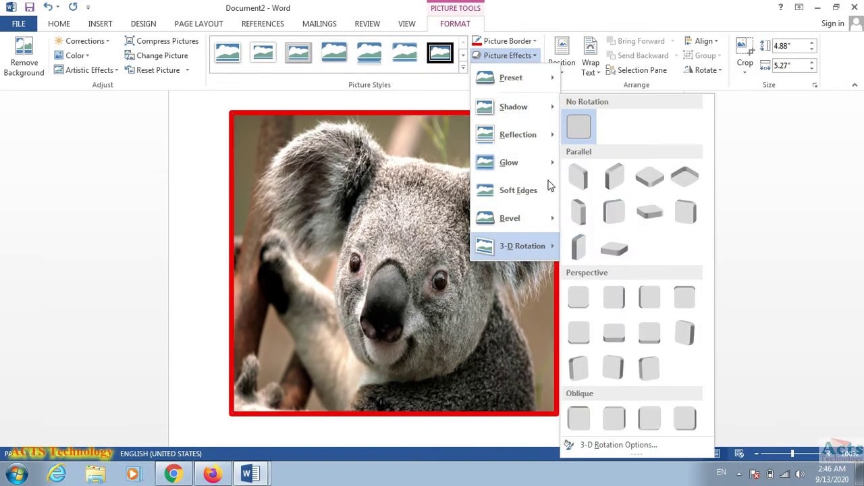
mouse_move(509, 167)
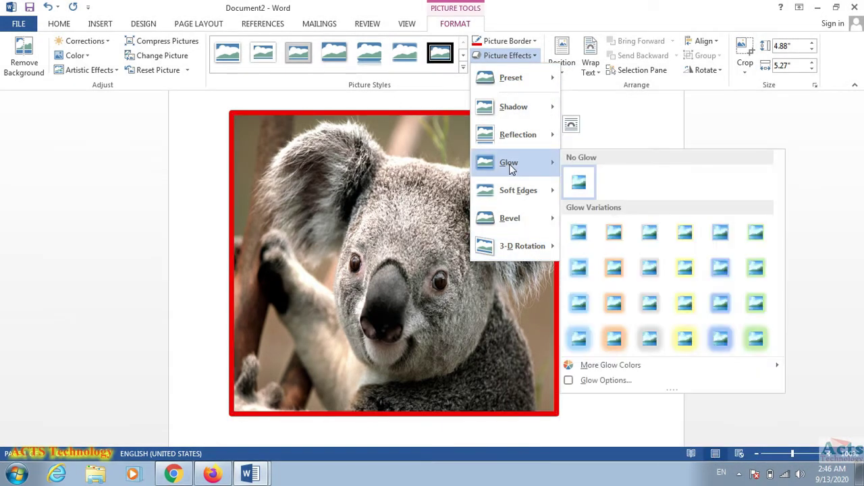
left_click(683, 273)
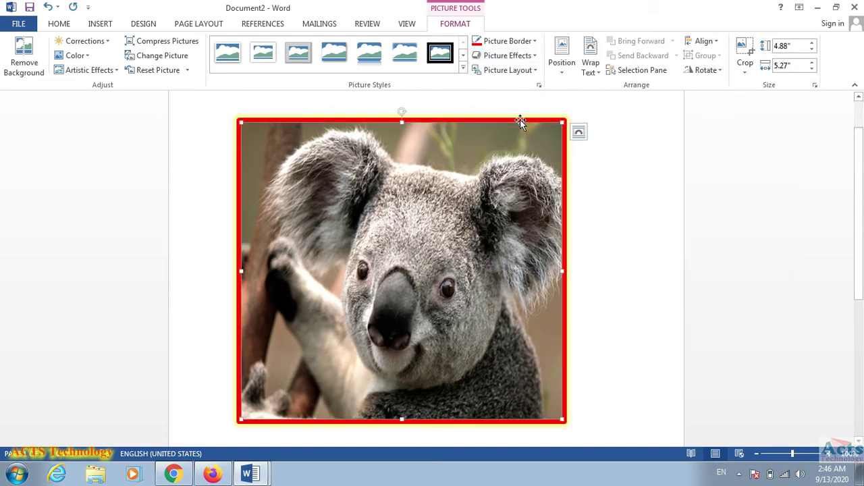
- Apply a tilted 3-D perspective preset effect to the koala picture
left_click(507, 56)
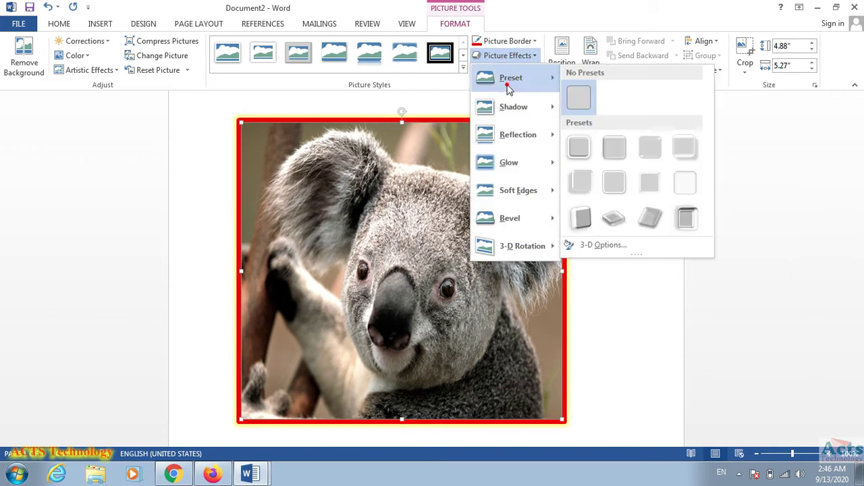
left_click(675, 222)
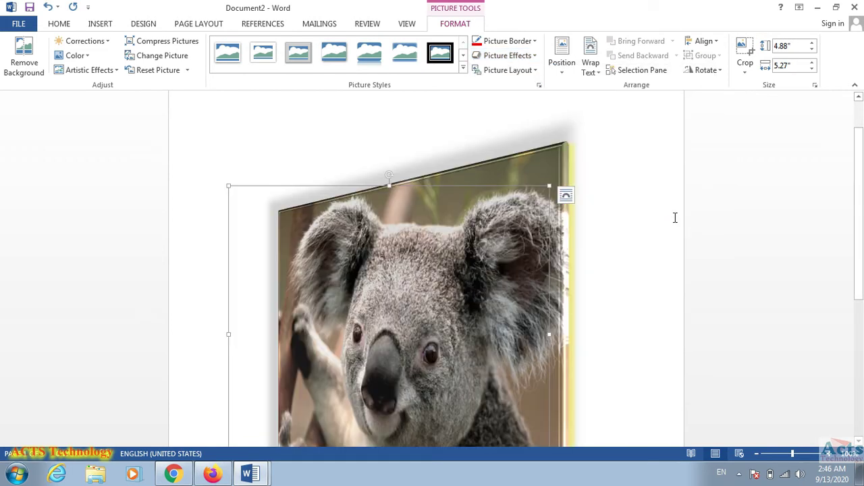
left_click_drag(855, 185, 855, 207)
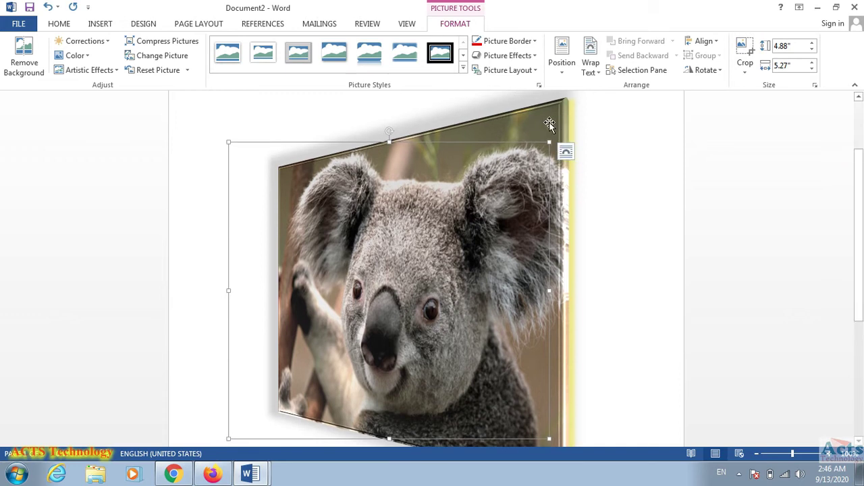
left_click(532, 72)
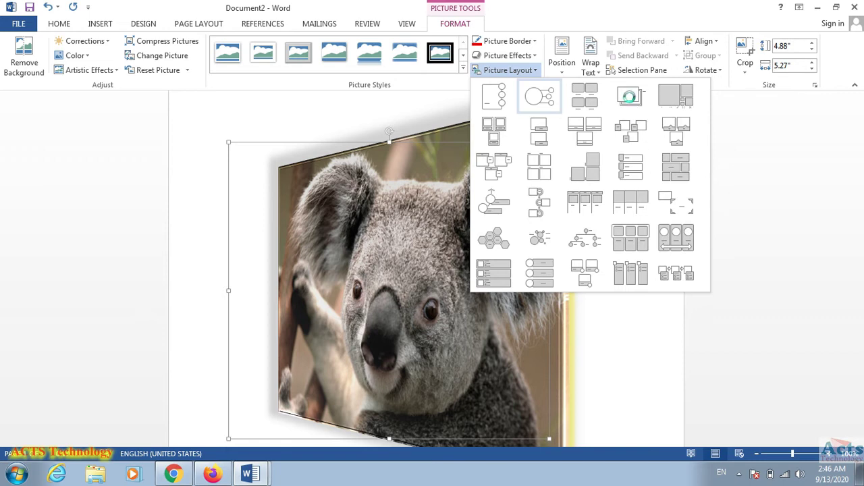
left_click(629, 96)
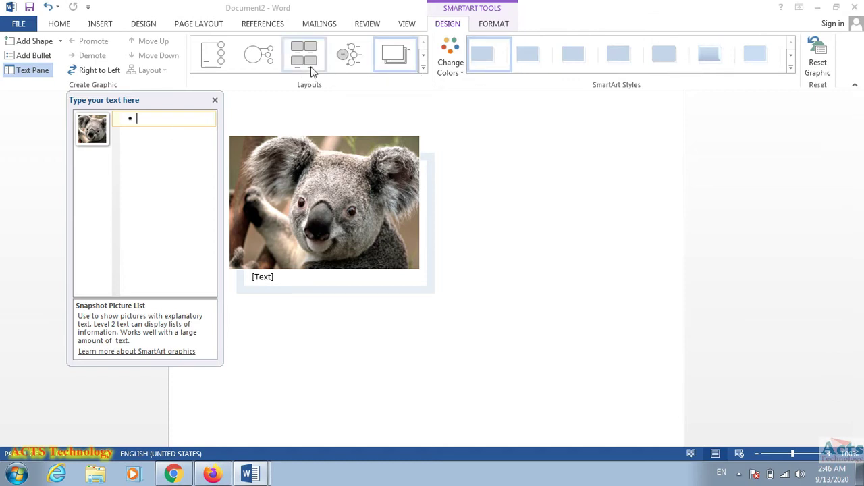
left_click(519, 229)
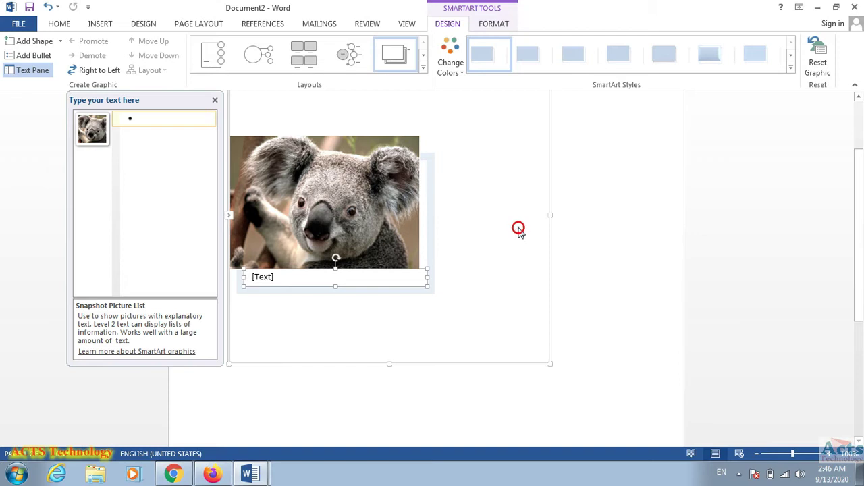
left_click(266, 277)
type("the")
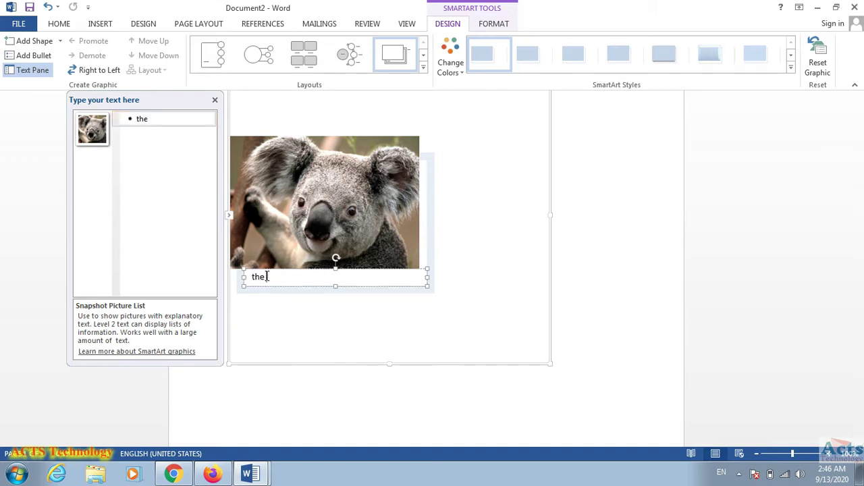
type(" picture of coala")
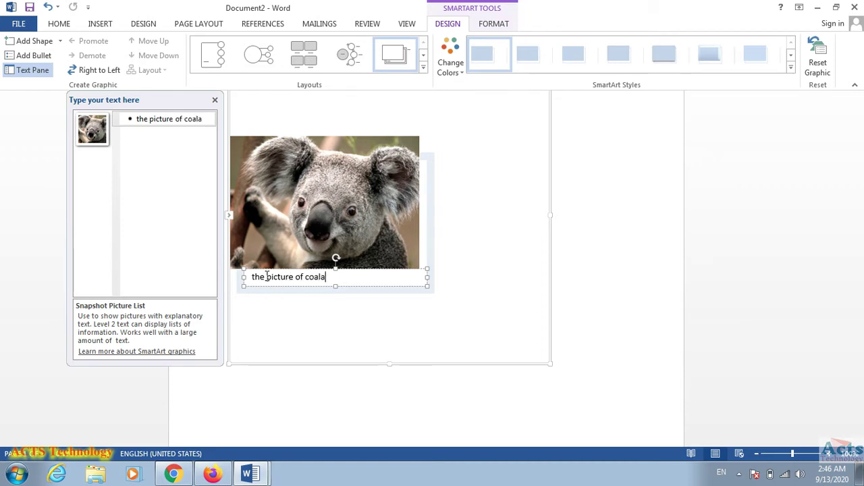
left_click(388, 312)
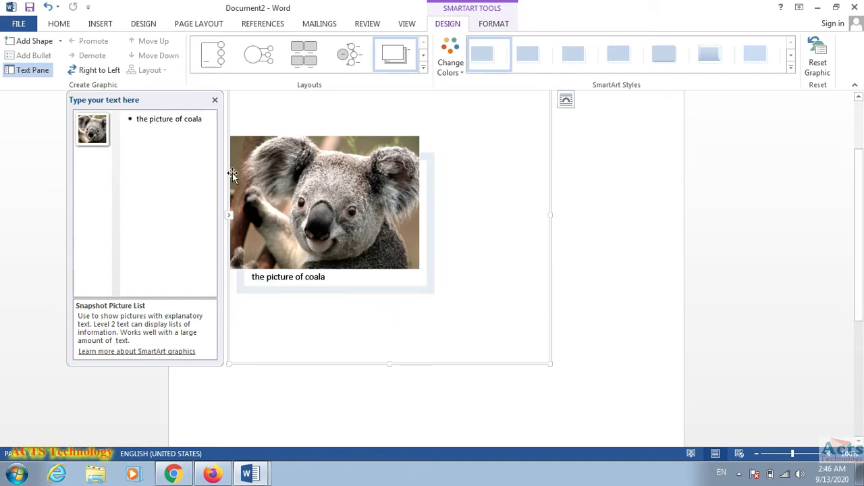
key("ctrl+z")
key("ctrl+z")
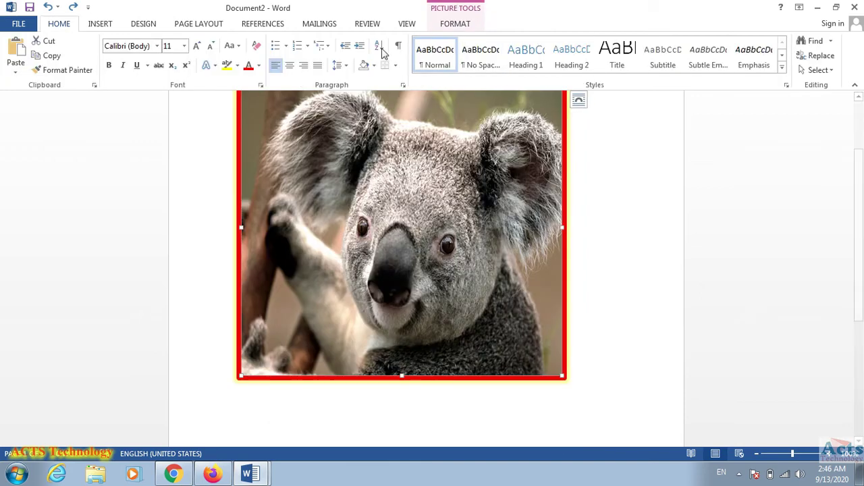
- Shrink the koala picture from its corner to about 1.19 by 1.28 inches
left_click(449, 25)
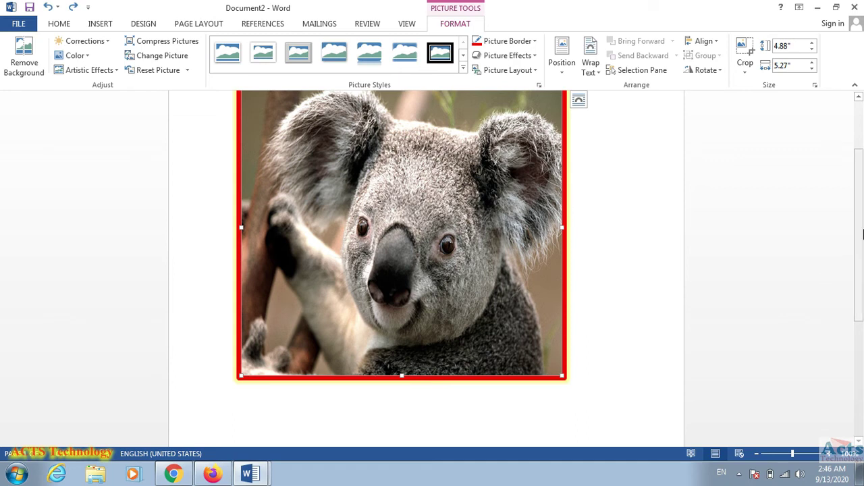
scroll(859, 230, "up", 3)
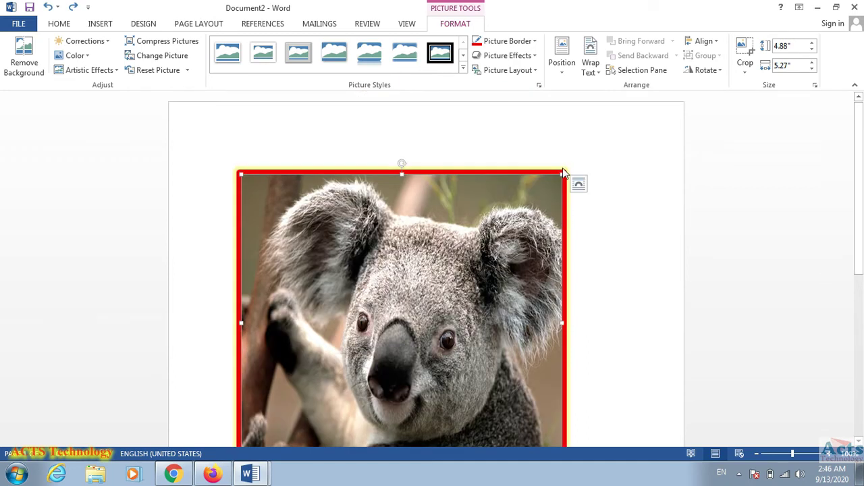
left_click_drag(562, 174, 270, 353)
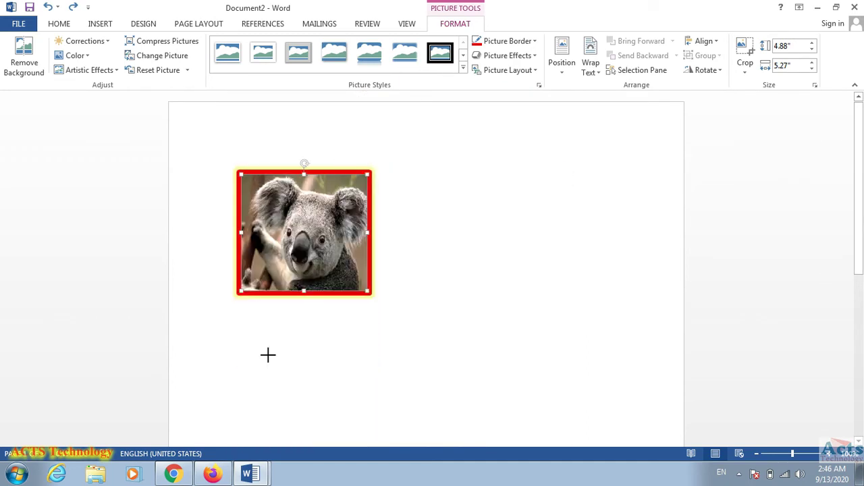
mouse_move(276, 257)
left_mouse_down()
mouse_move(430, 365)
mouse_move(323, 249)
left_mouse_up()
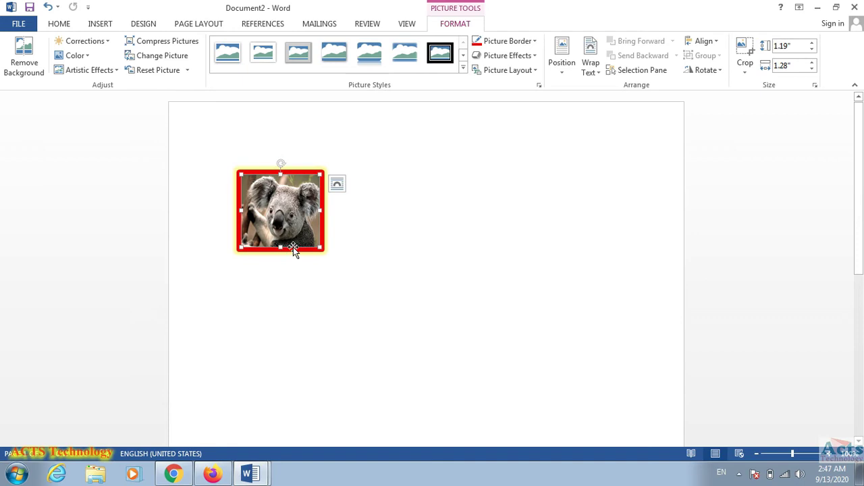
left_click(562, 54)
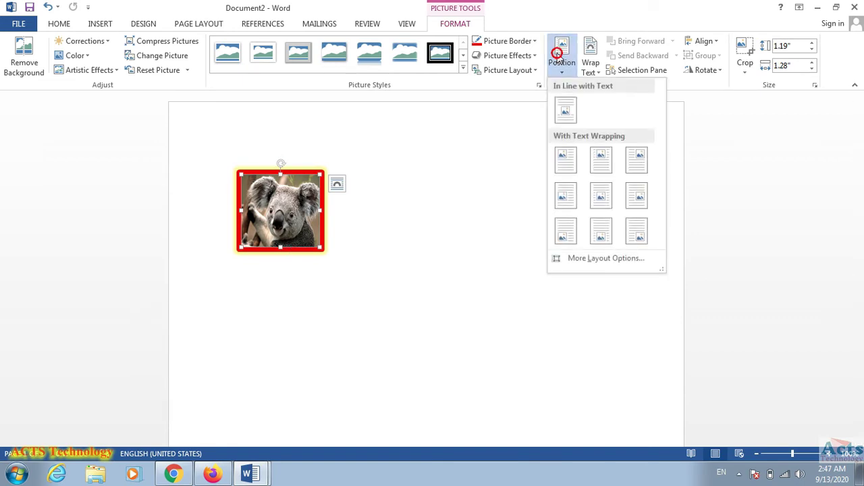
- Position the koala picture at the page's top left with square text wrapping
left_click(601, 157)
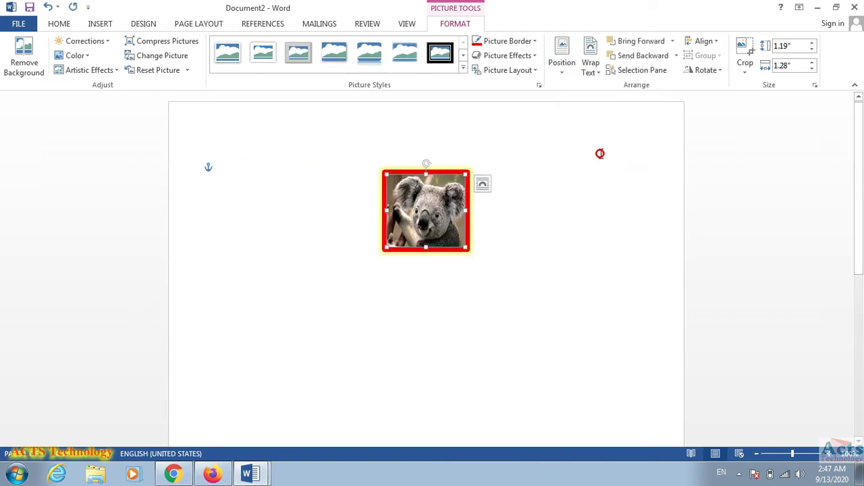
left_click(563, 63)
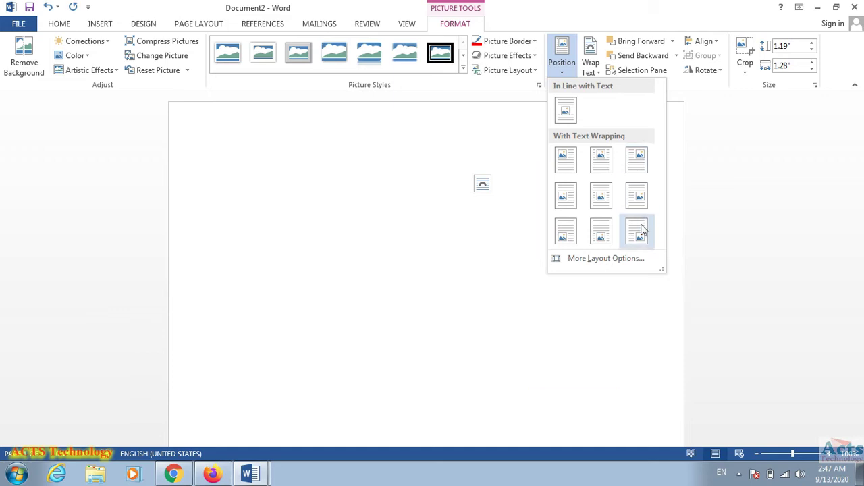
left_click(602, 197)
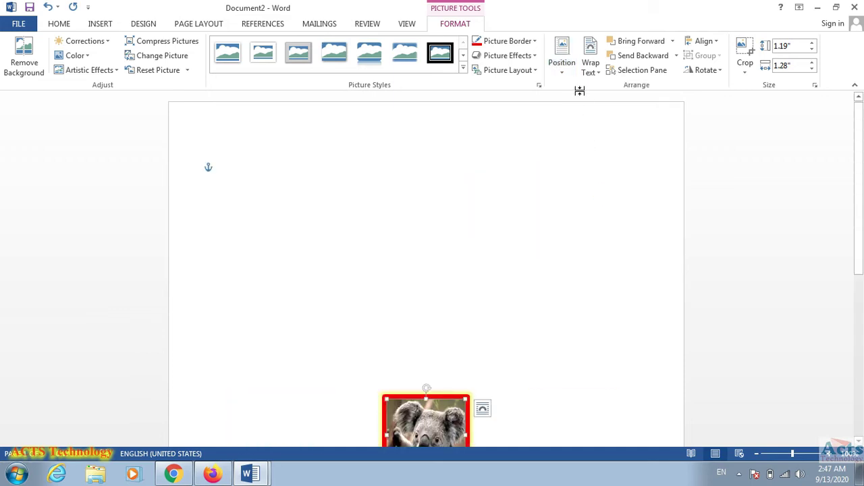
left_click(568, 71)
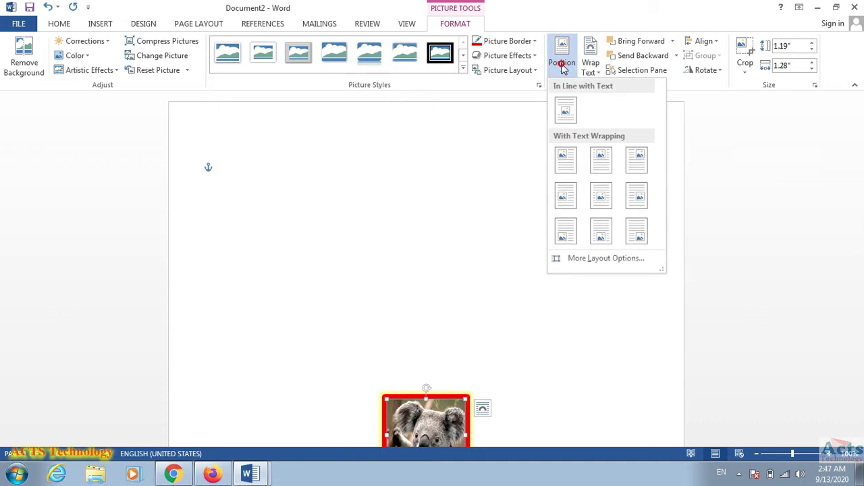
left_click(570, 156)
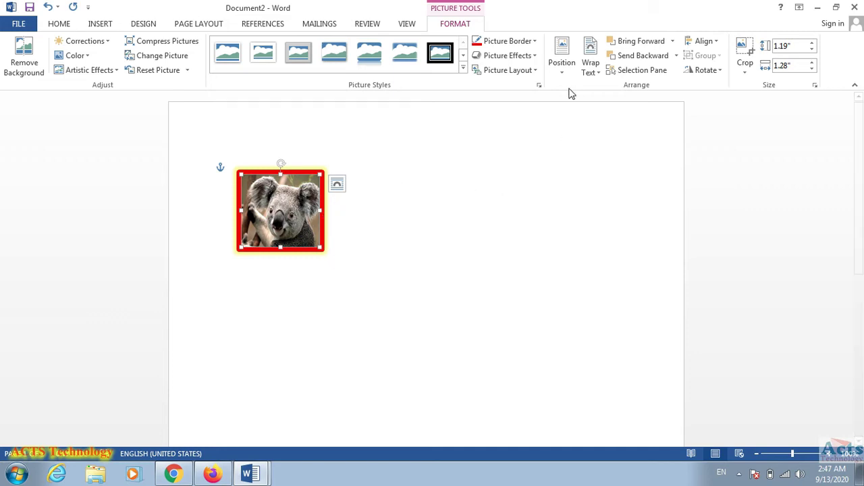
left_click(595, 67)
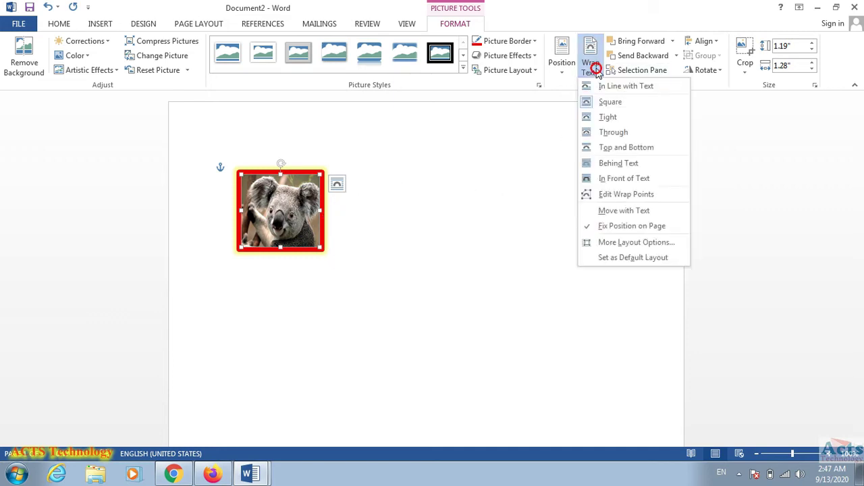
- Fill the document with sample paragraphs using =rand()
left_click(497, 135)
left_click_drag(291, 201, 391, 209)
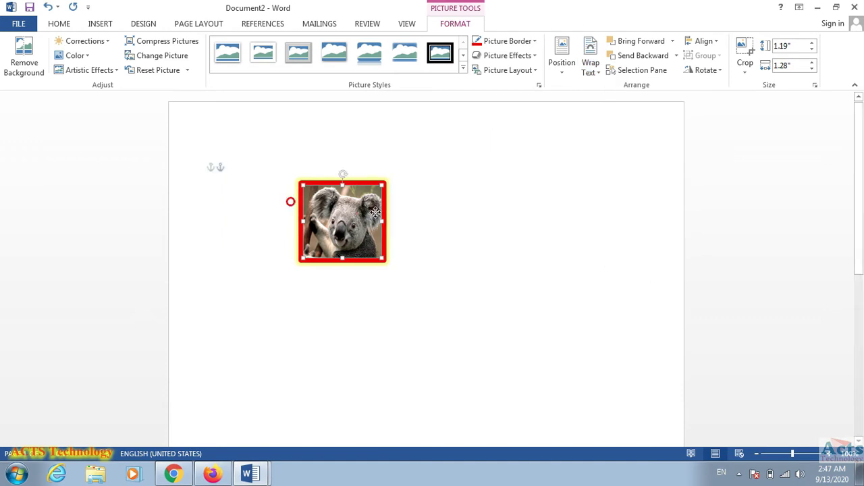
key("ctrl+z")
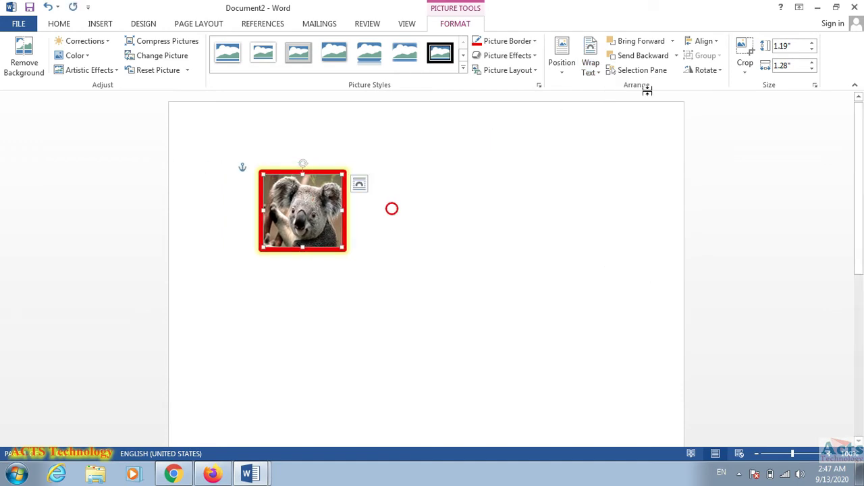
left_click(429, 165)
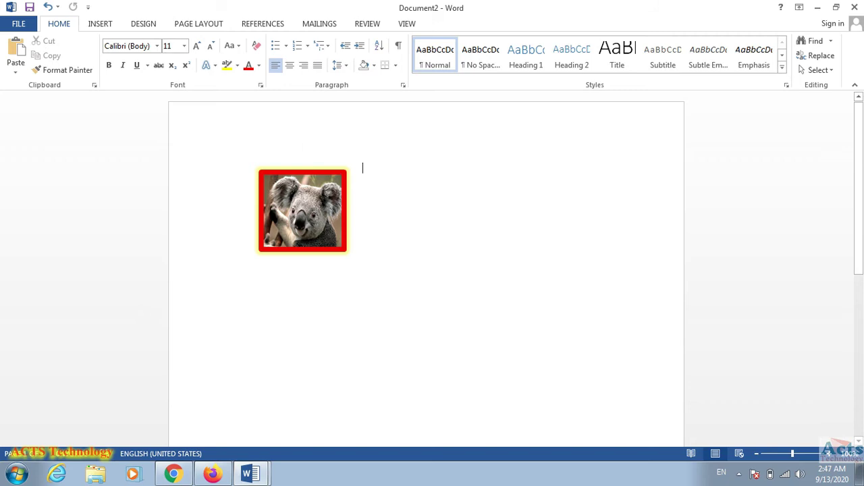
type("=rand()")
key("Return")
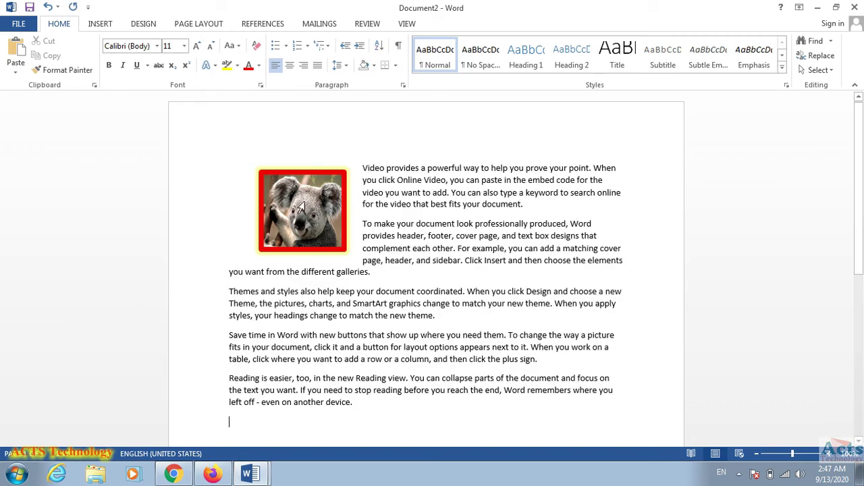
- Drag the koala picture into the second paragraph
left_click(301, 205)
left_click_drag(300, 205, 412, 237)
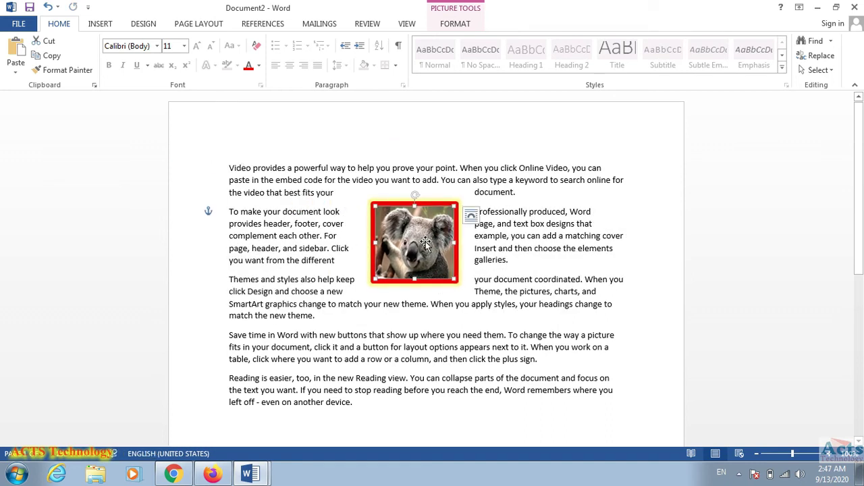
left_click_drag(426, 245, 407, 244)
left_click(456, 23)
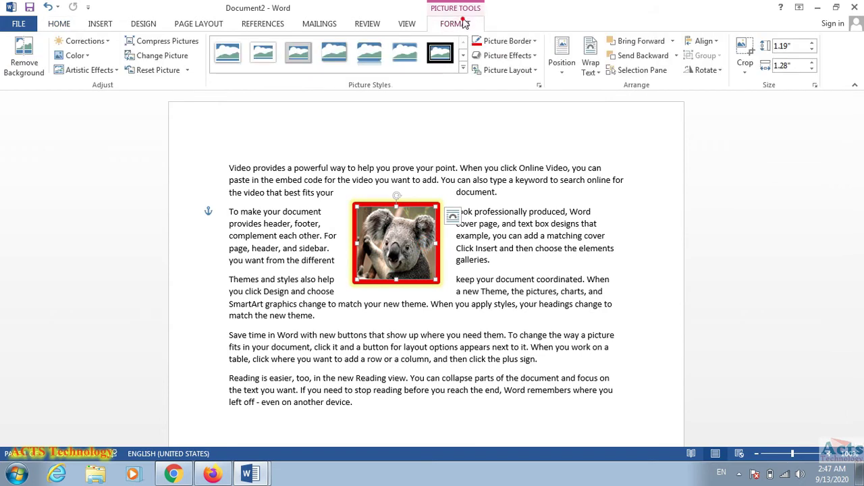
left_click(593, 73)
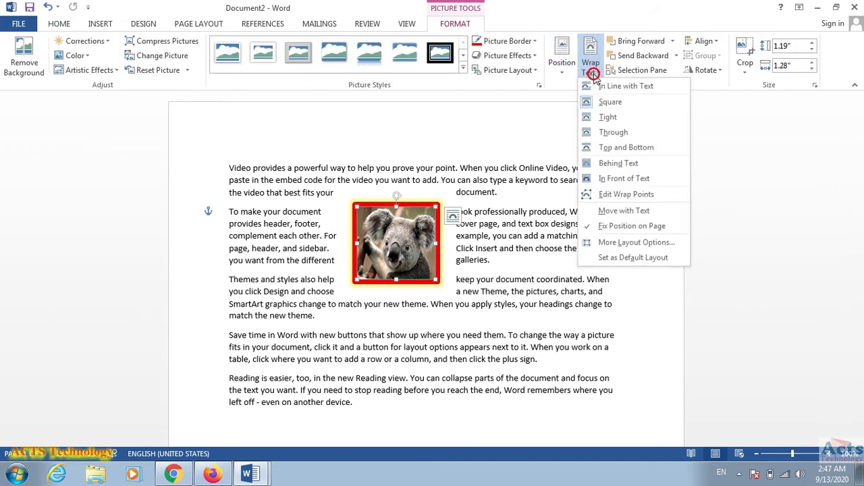
- Try Behind Text, In Front of Text and Square wrapping, moving the picture each time
left_click(605, 165)
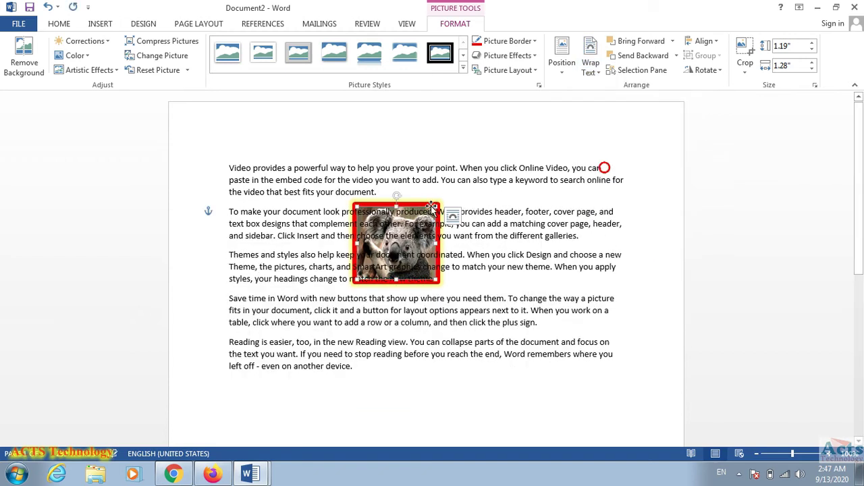
left_click_drag(416, 206, 422, 156)
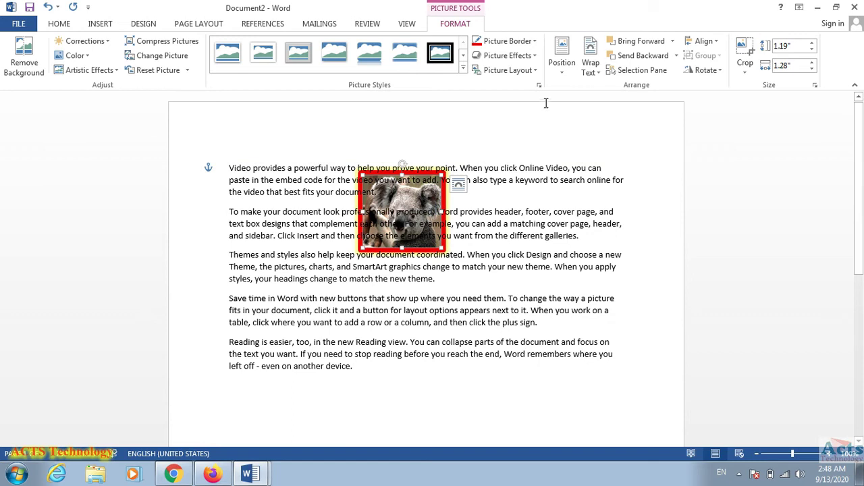
left_click(590, 71)
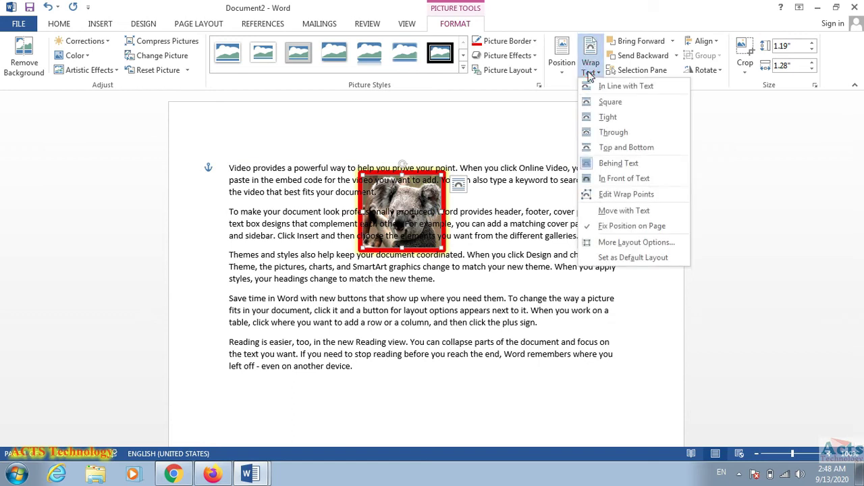
left_click(603, 181)
left_click_drag(389, 198, 338, 267)
left_click(590, 71)
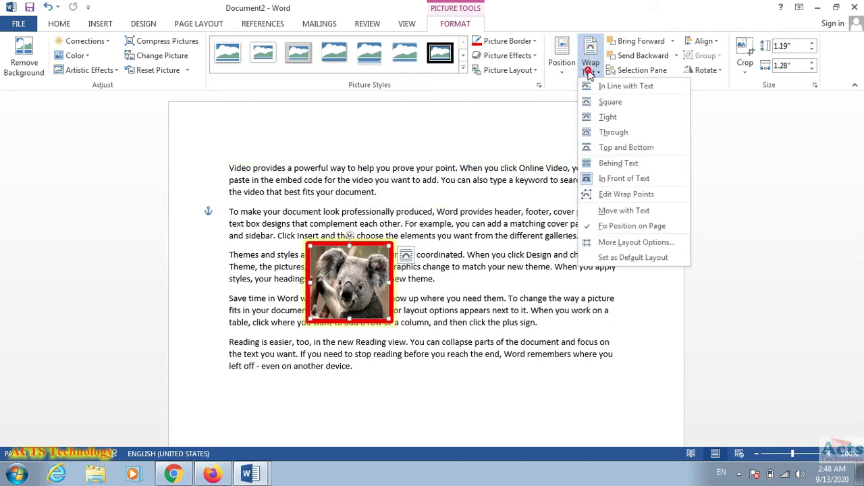
left_click(603, 105)
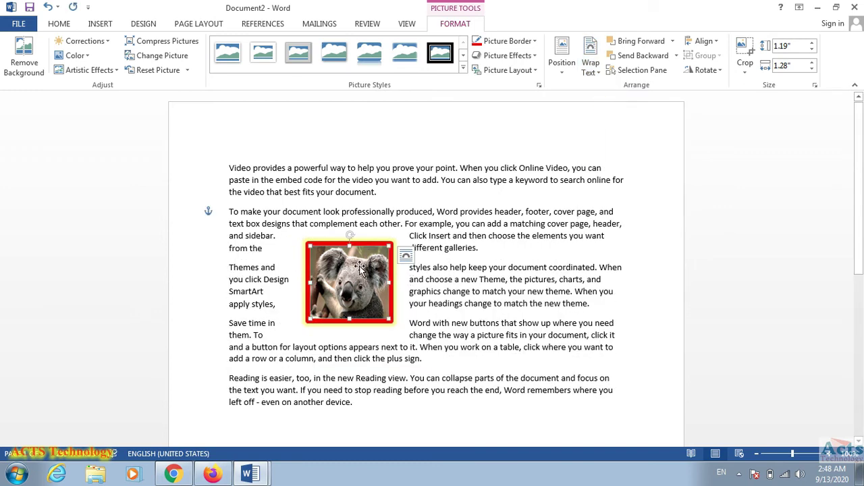
- Set the picture to In Front of Text, floating over the second paragraph
left_click(590, 64)
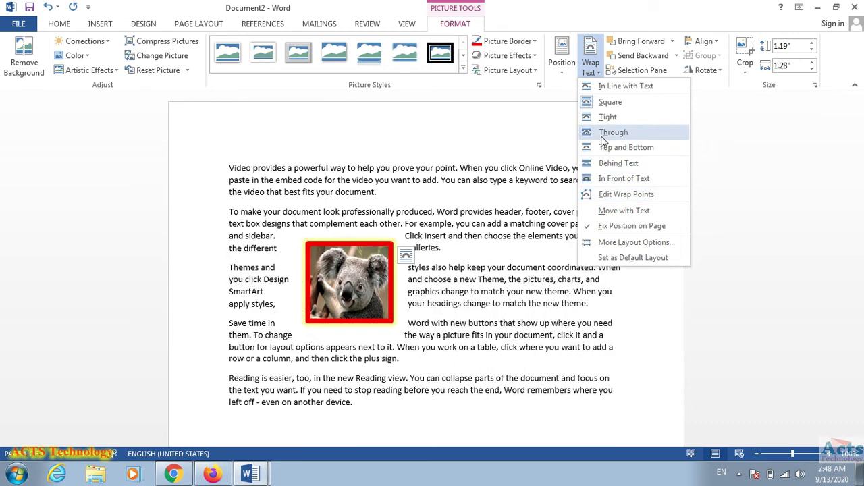
left_click(616, 179)
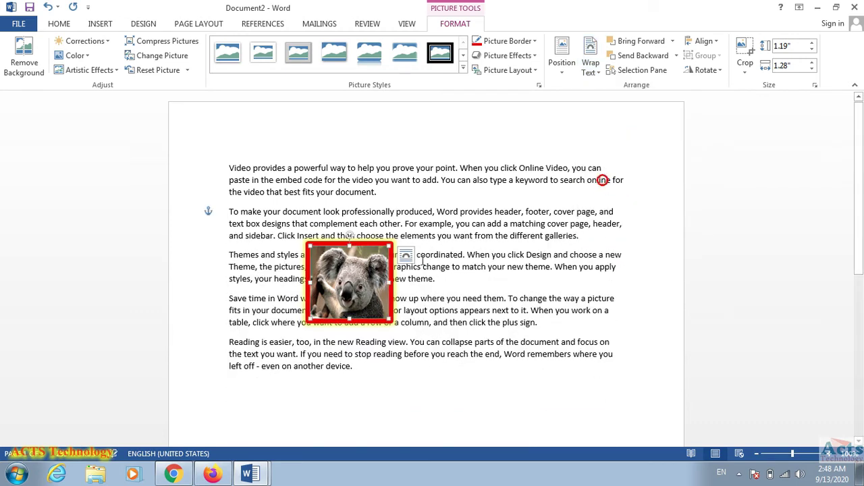
left_click_drag(352, 276, 450, 192)
key("ctrl+z")
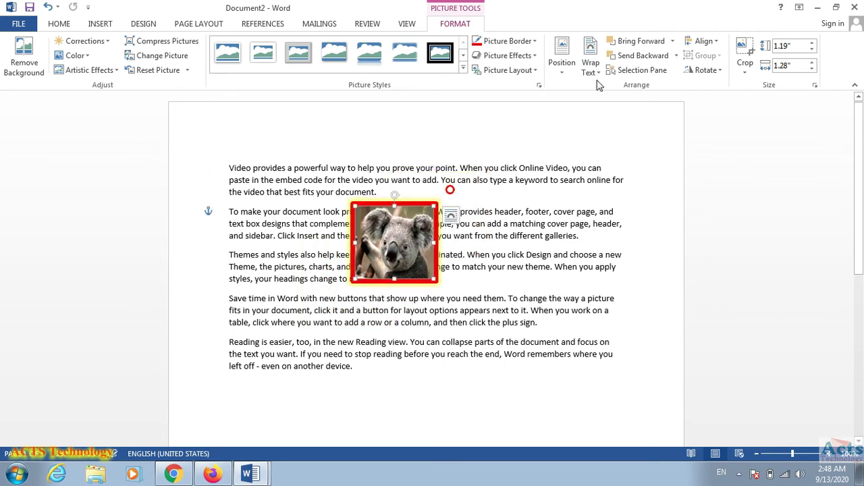
left_click(597, 64)
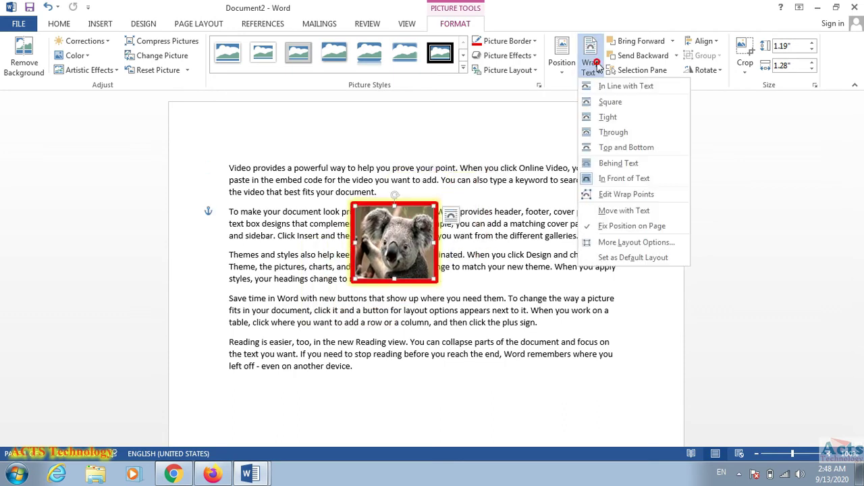
- Switch the koala picture's wrapping to In Line with Text
left_click(610, 103)
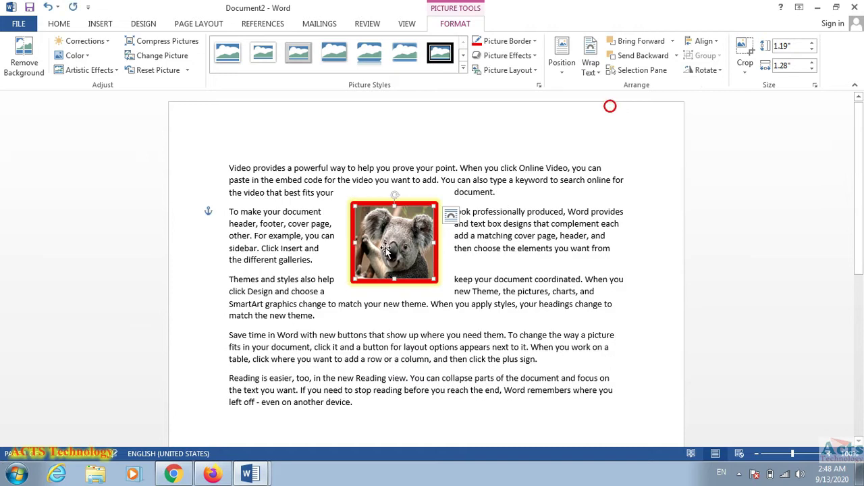
left_click(586, 68)
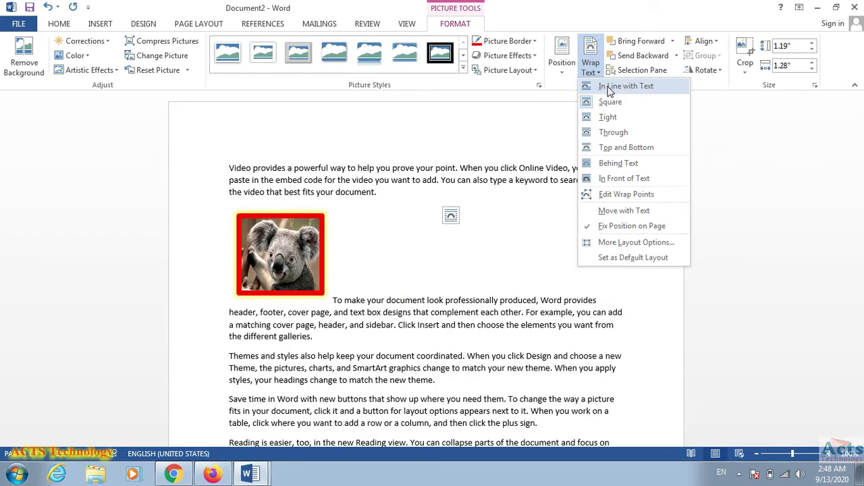
left_click(609, 86)
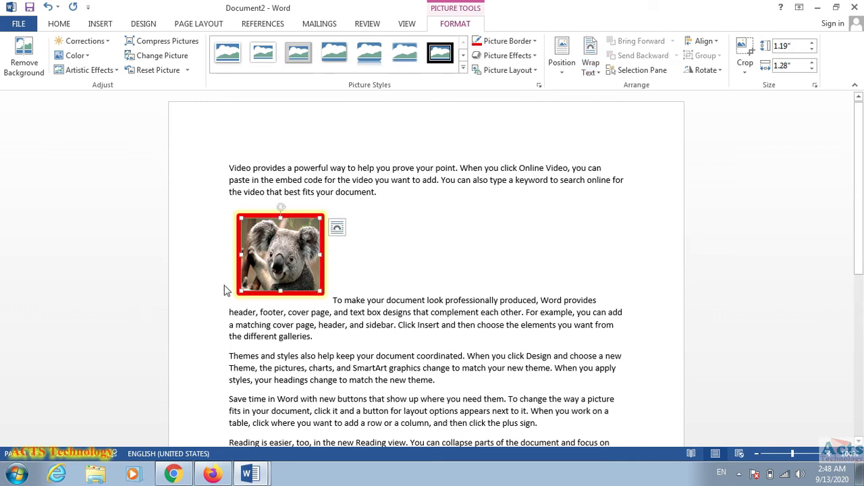
- Drag the inline picture into the word 'professionally' in the second paragraph
left_click(260, 261)
left_click(394, 252)
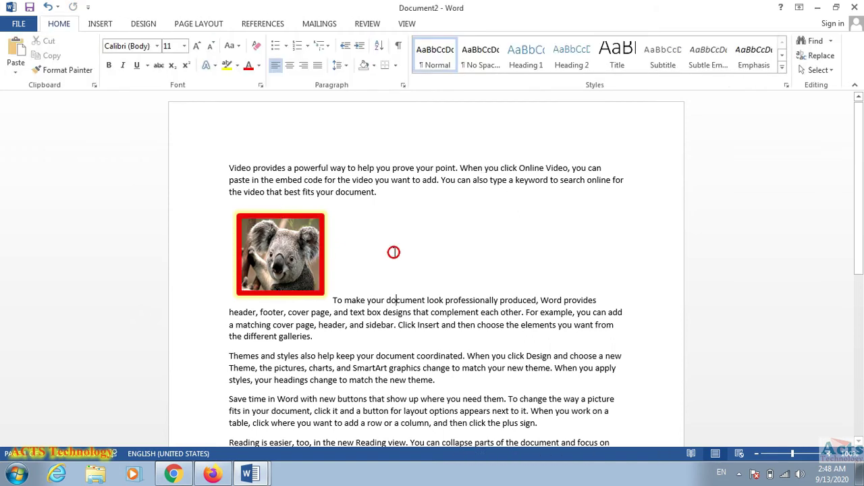
left_click(305, 255)
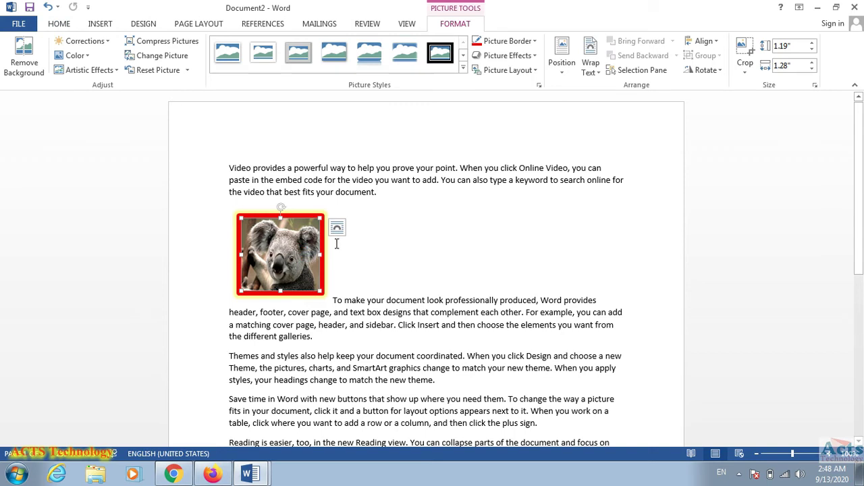
left_click_drag(305, 241, 409, 232)
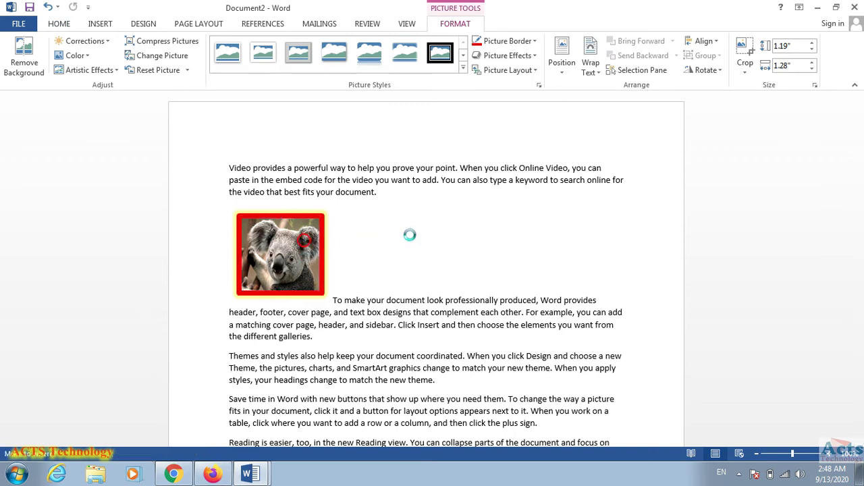
left_click_drag(481, 250, 480, 248)
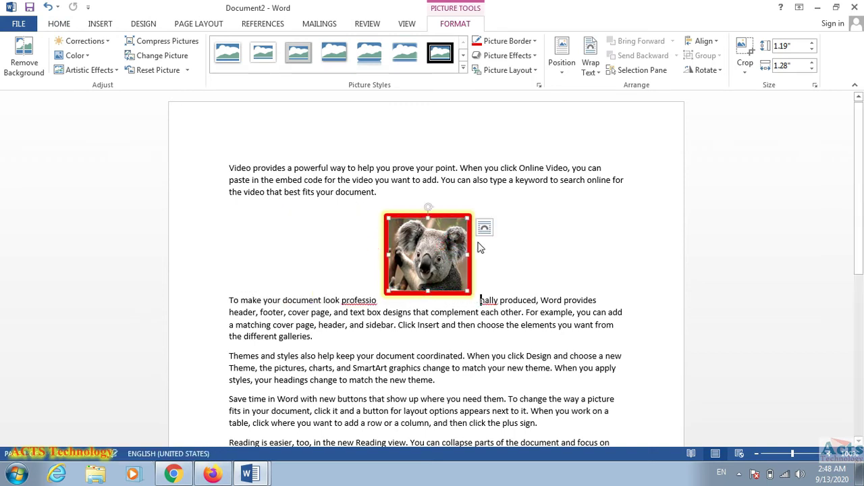
left_click(510, 257)
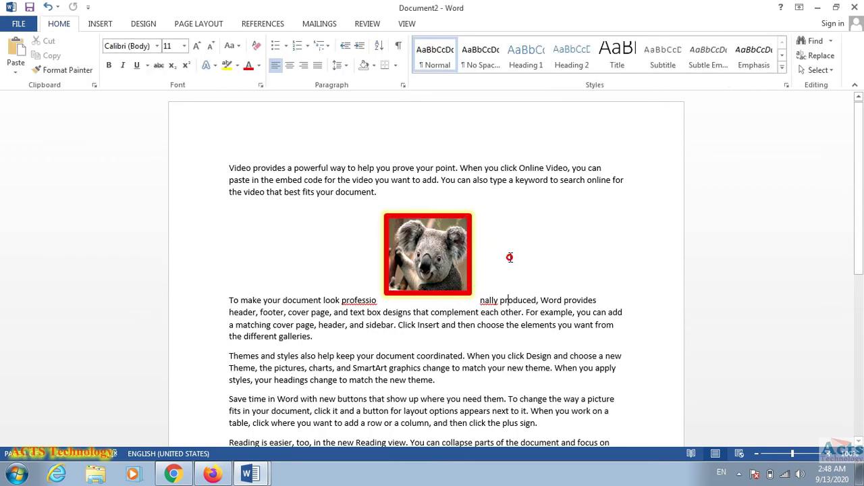
left_click(99, 25)
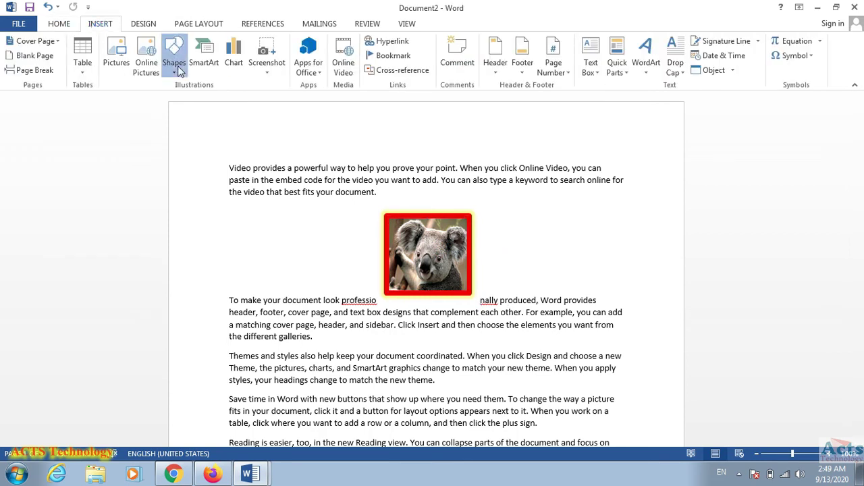
- Draw a rectangle above the koala picture and give it an orange shape style
left_click(178, 68)
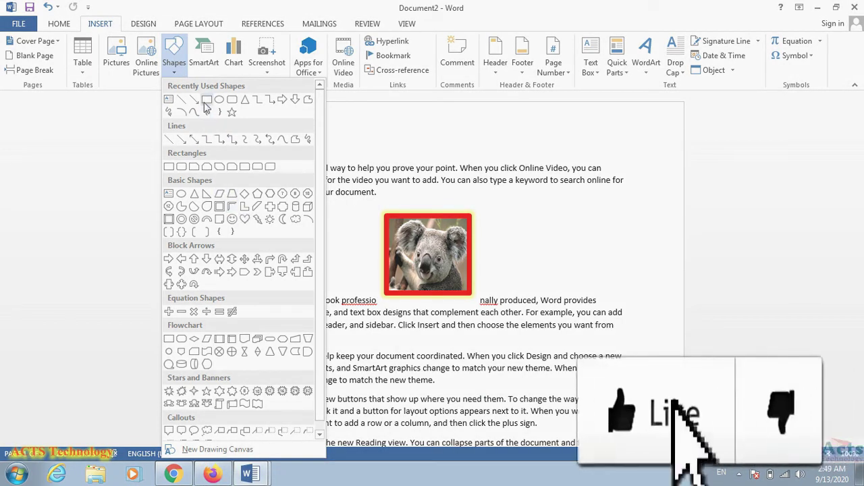
left_click(207, 99)
left_click_drag(373, 127, 533, 203)
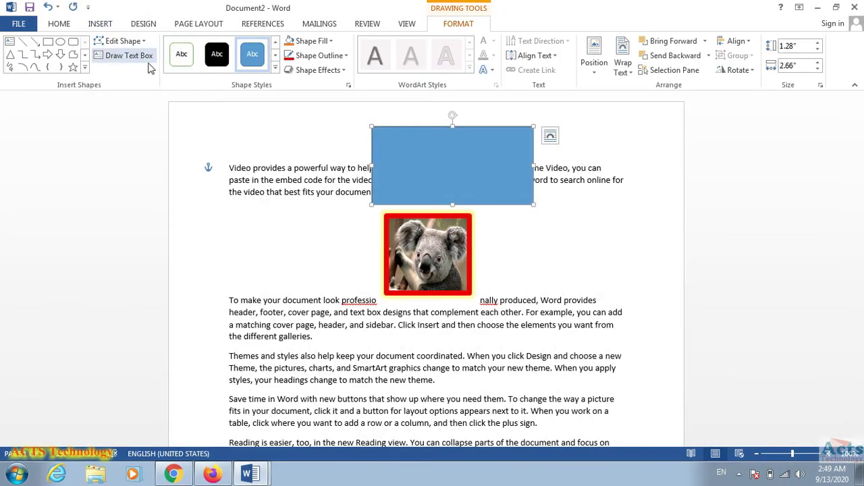
left_click(276, 69)
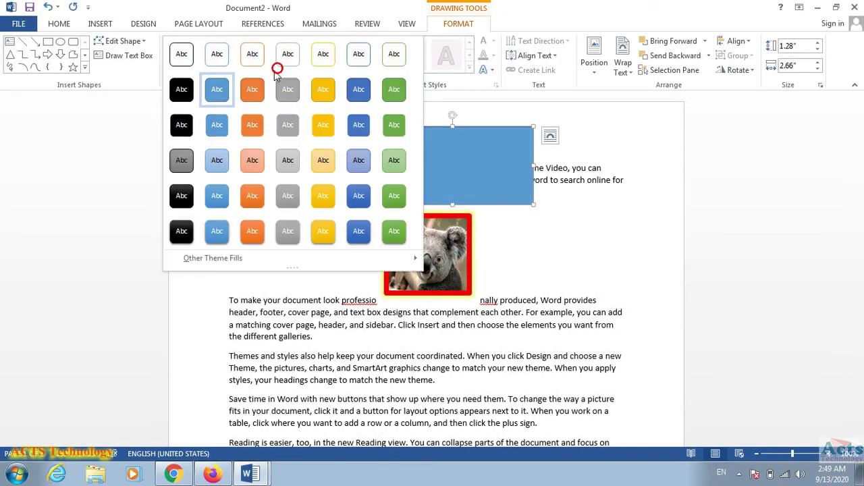
left_click(248, 128)
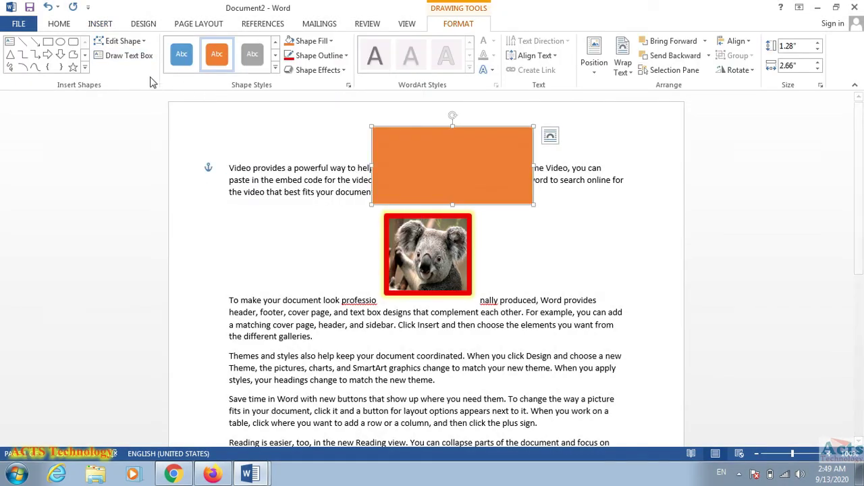
left_click(60, 54)
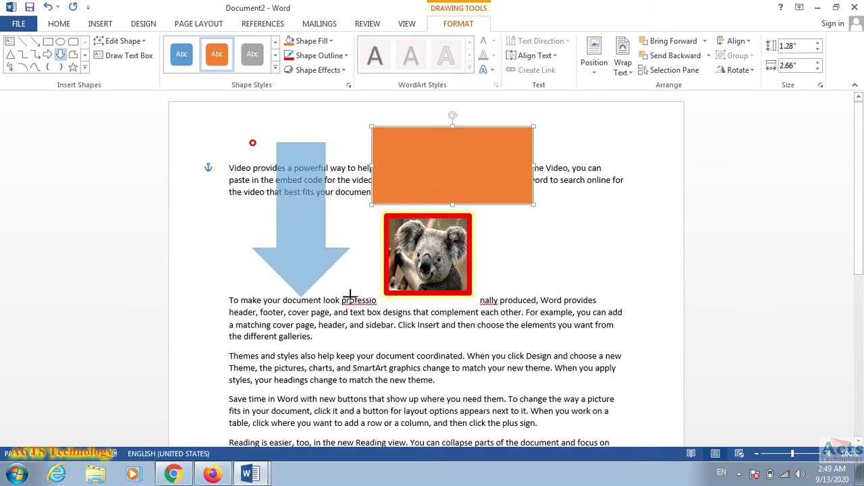
- Draw a blue down arrow beside the koala and position it over the orange rectangle's centre
left_click_drag(257, 149, 354, 303)
mouse_move(275, 229)
left_mouse_down()
mouse_move(443, 183)
mouse_move(517, 222)
left_mouse_up()
left_click(432, 164)
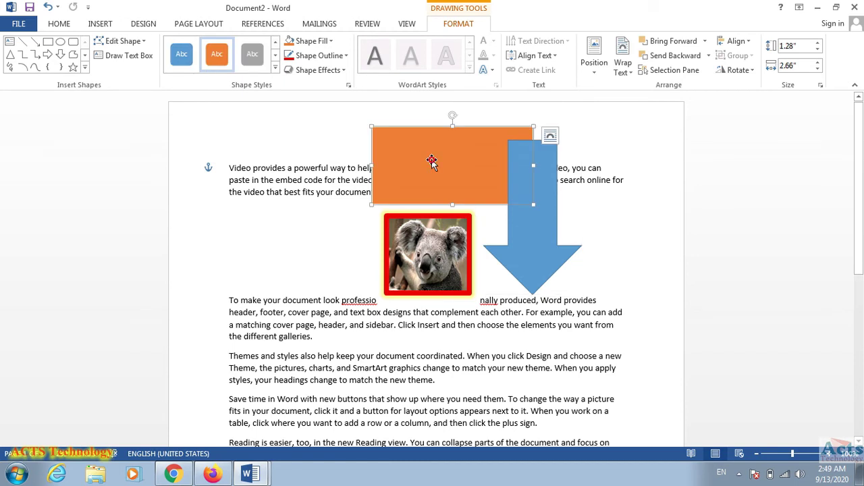
left_click_drag(544, 170, 478, 151)
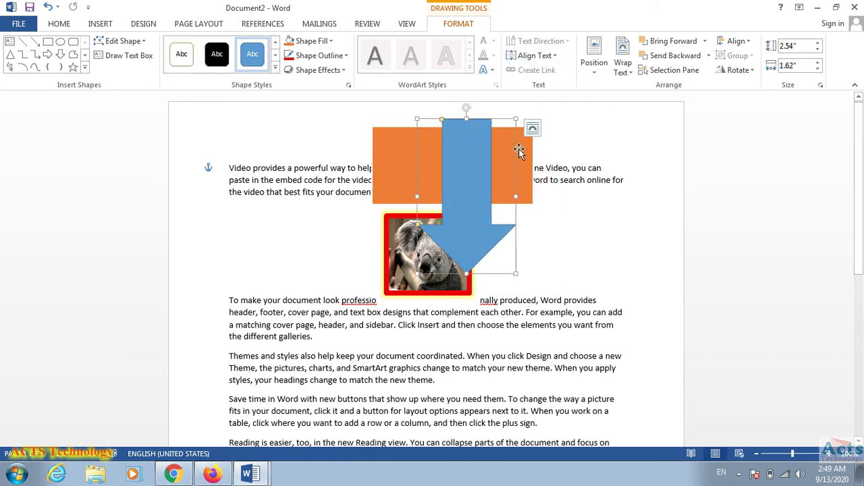
- Move the blue arrow and the orange rectangle down over the third and fourth paragraphs
left_click_drag(477, 161, 305, 363)
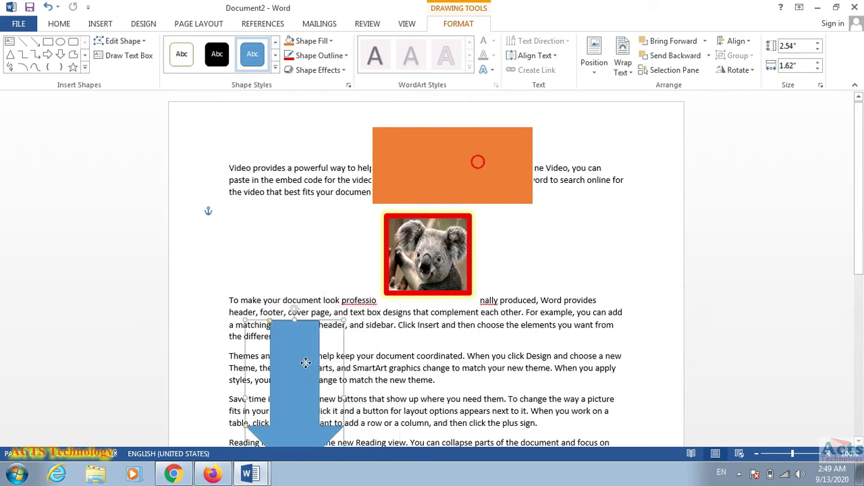
scroll(862, 172, "down", 2)
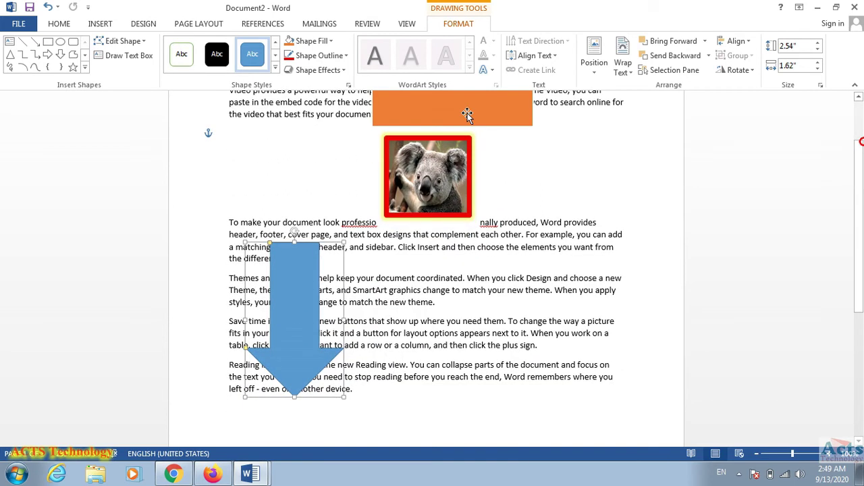
left_click_drag(467, 114, 324, 337)
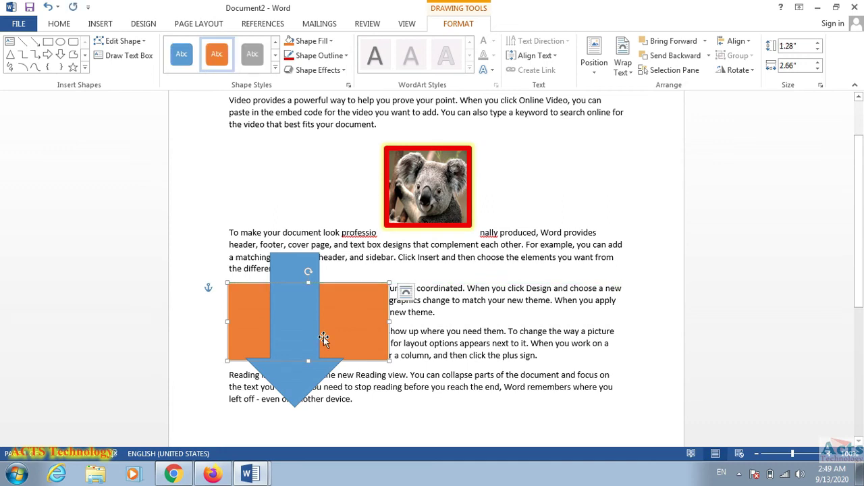
- Bring the orange rectangle in front of the arrow, move it right of the arrow, and show the Selection pane
left_click(665, 57)
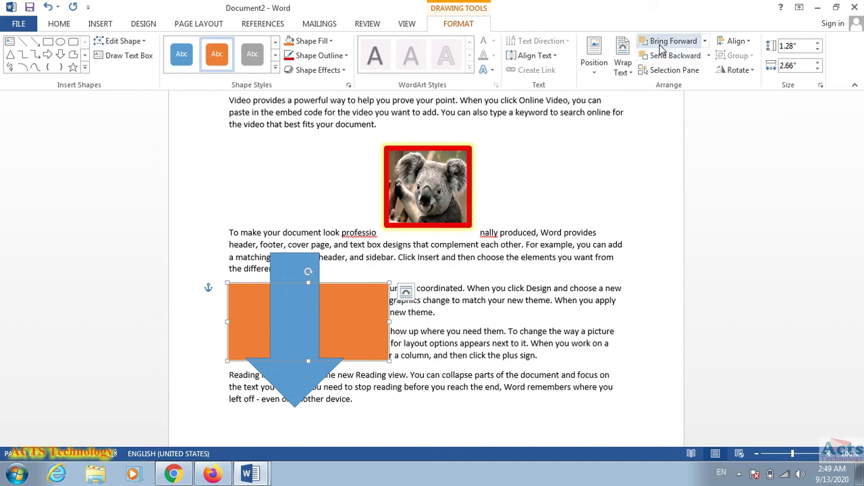
left_click(659, 42)
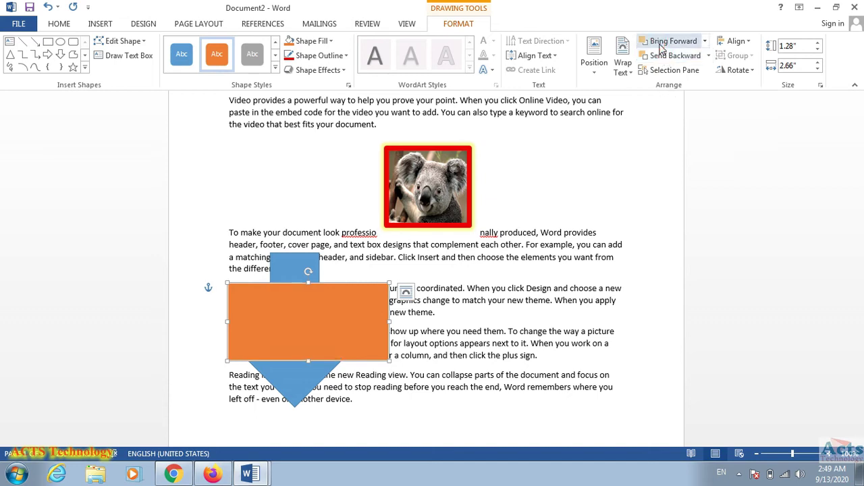
left_click_drag(343, 293, 313, 300)
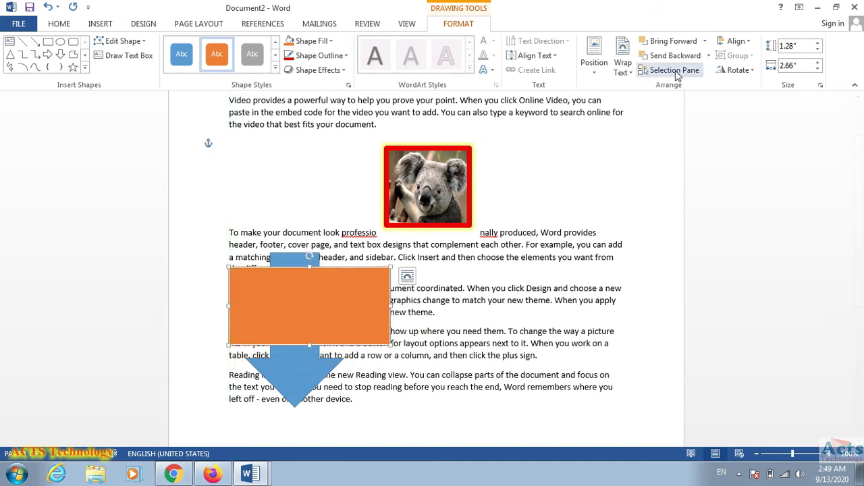
left_click(670, 58)
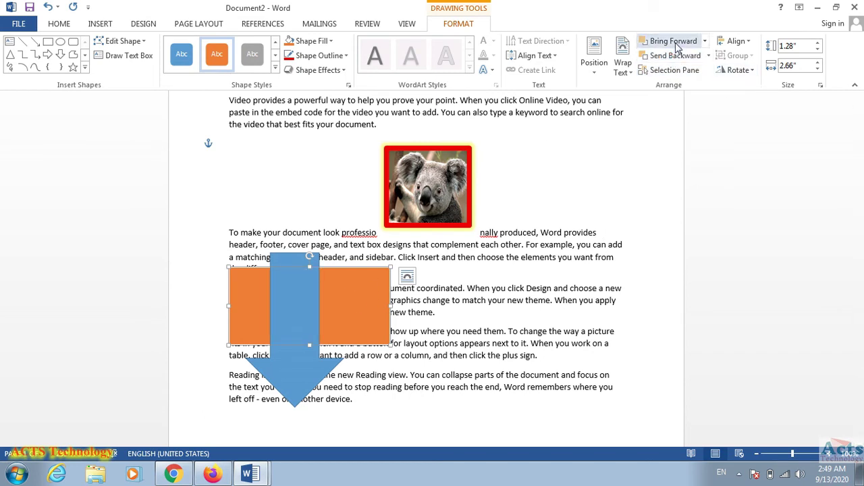
left_click(678, 45)
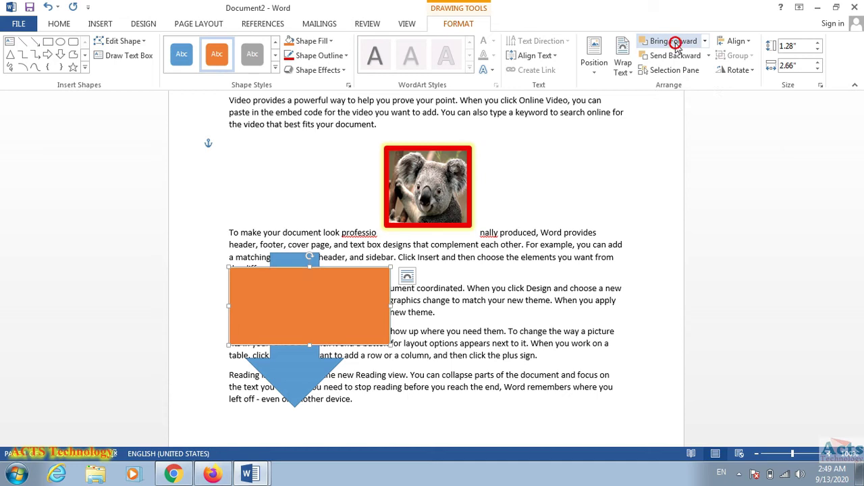
left_click_drag(339, 282, 505, 300)
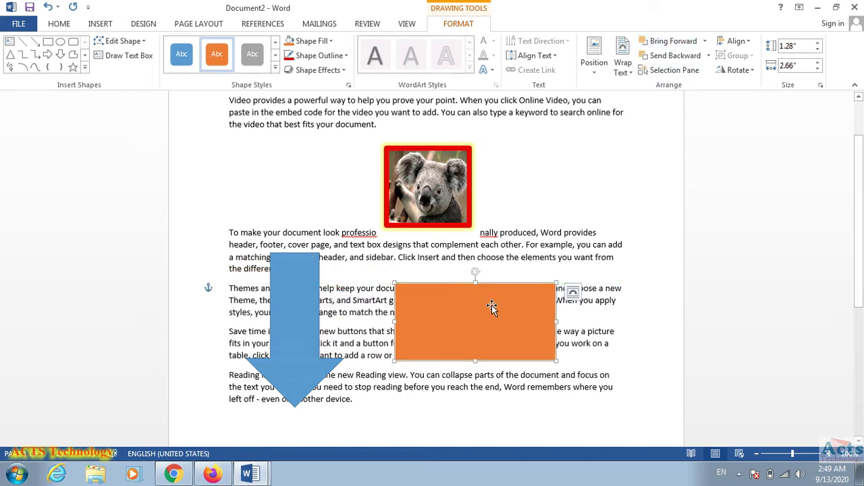
left_click(651, 70)
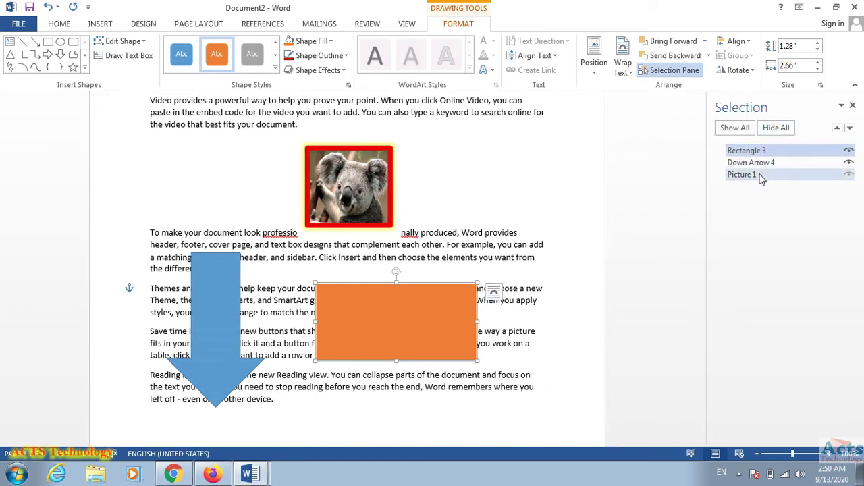
left_click(373, 194)
left_click(221, 281)
left_click(340, 317)
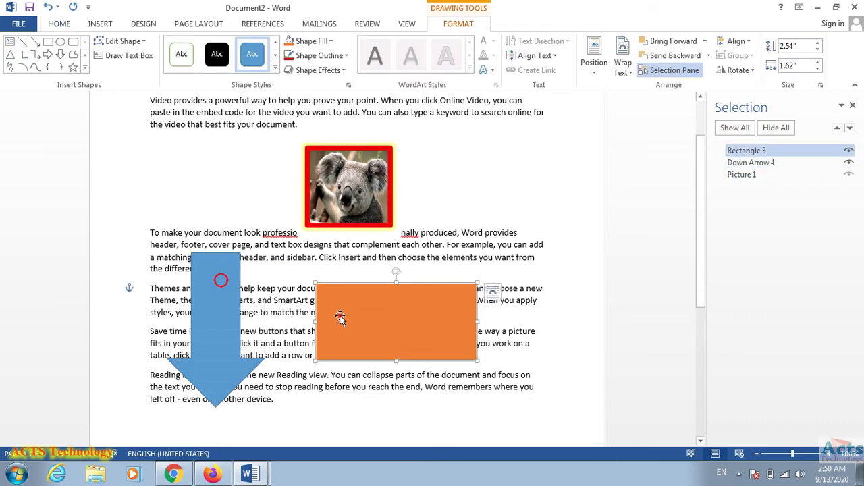
left_click(790, 163, "ctrl")
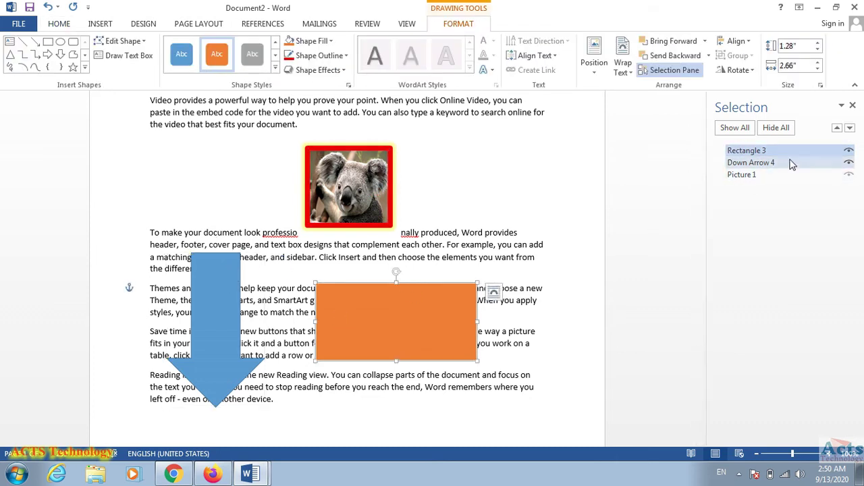
left_click(754, 163)
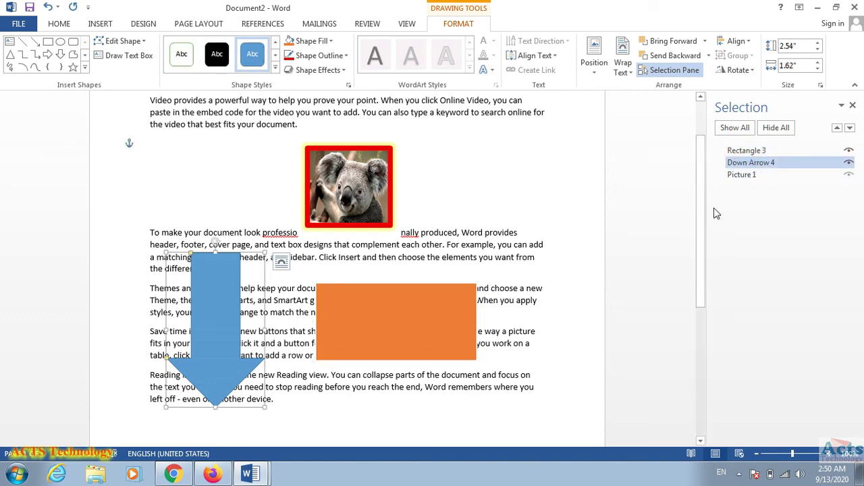
left_click(743, 176)
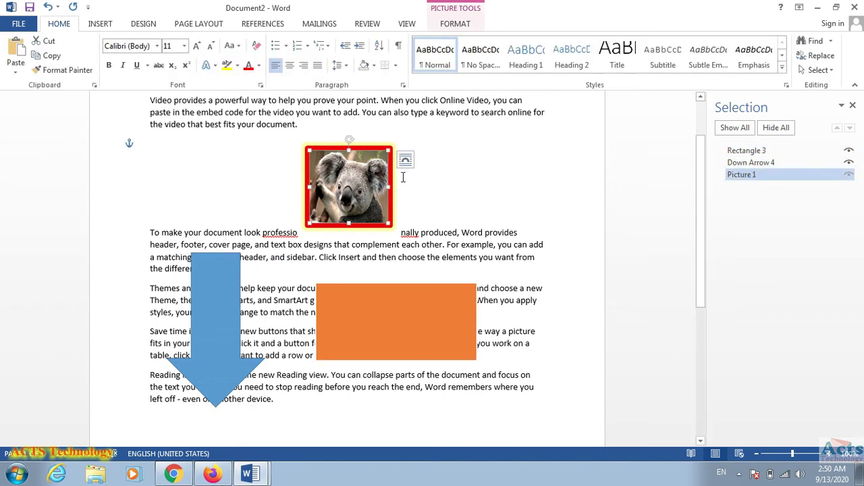
left_click(757, 150)
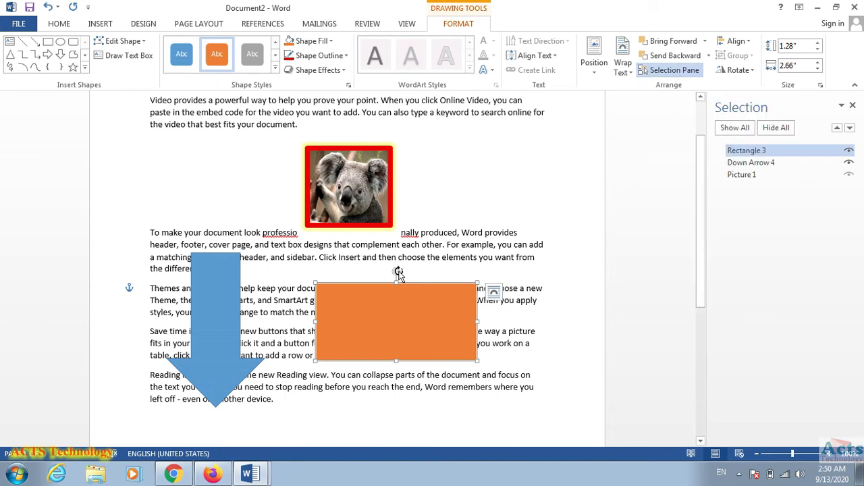
left_click(367, 191)
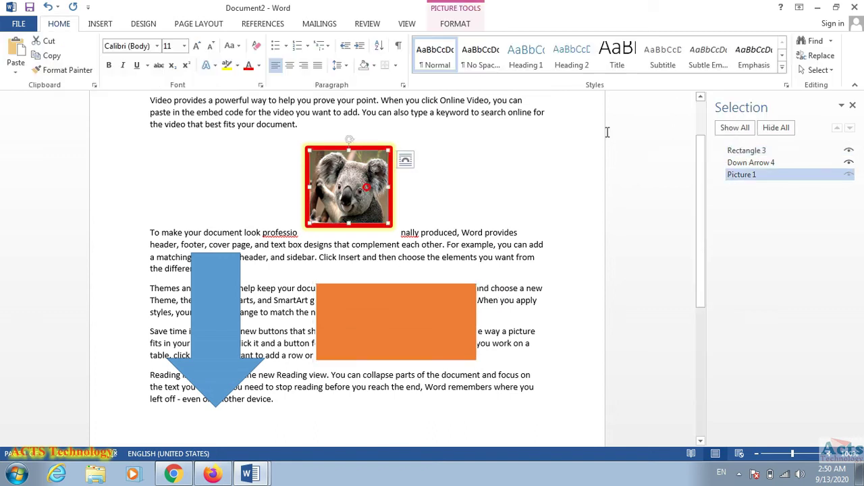
left_click(454, 25)
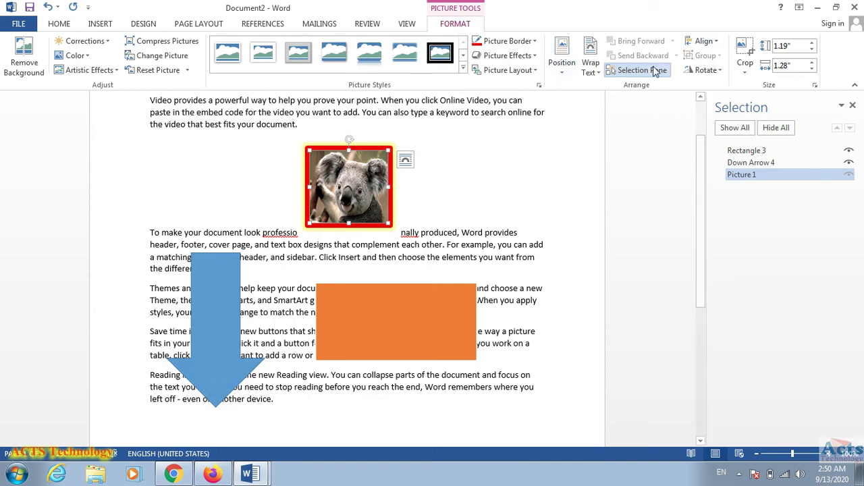
left_click(694, 42)
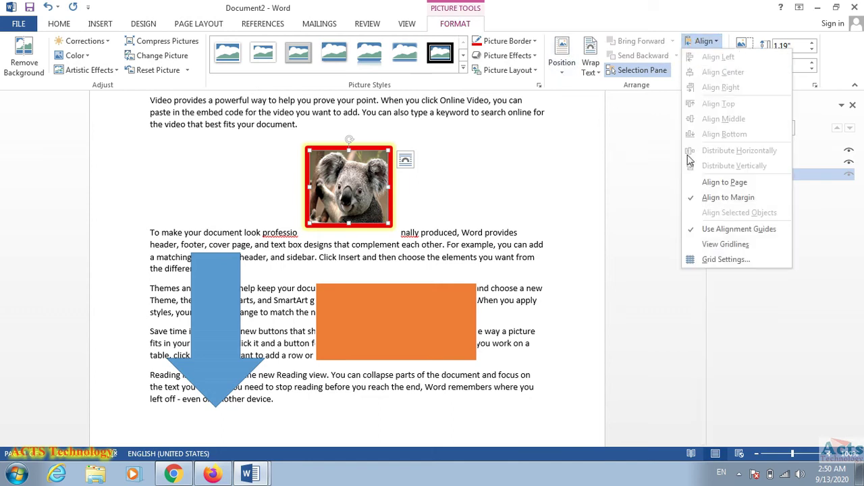
- Set the koala picture's wrapping to In Front of Text and move it up and left
left_click(379, 305)
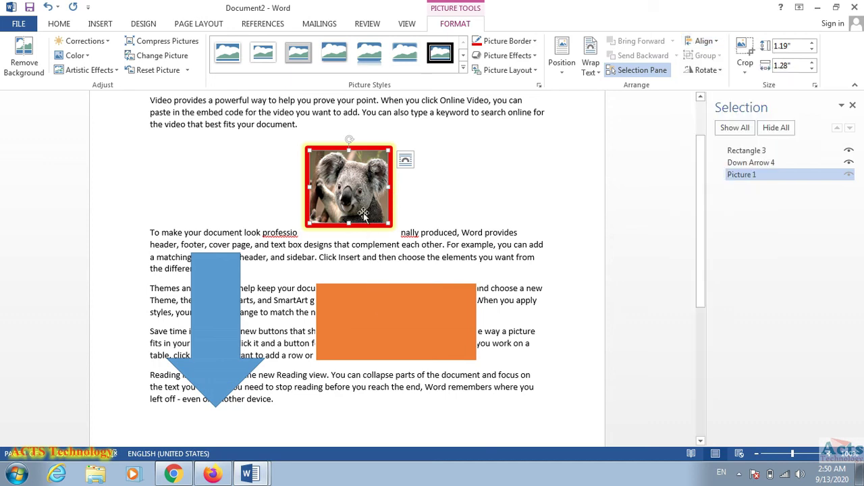
left_click(590, 64)
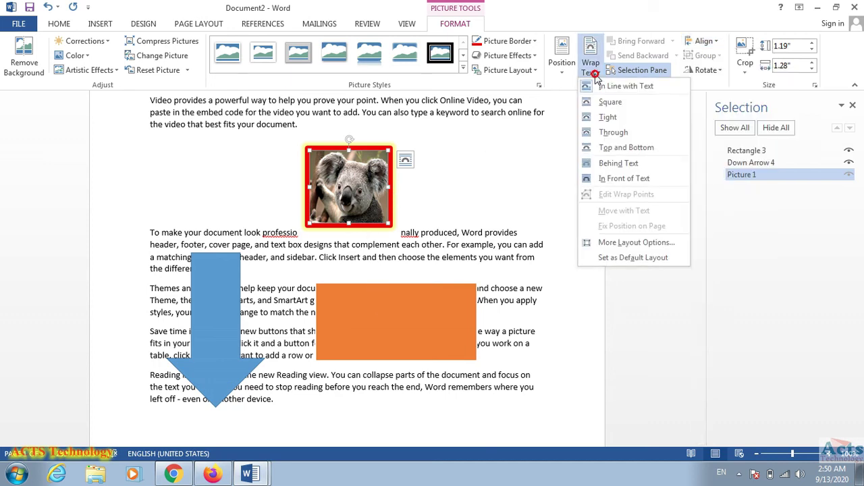
left_click(608, 177)
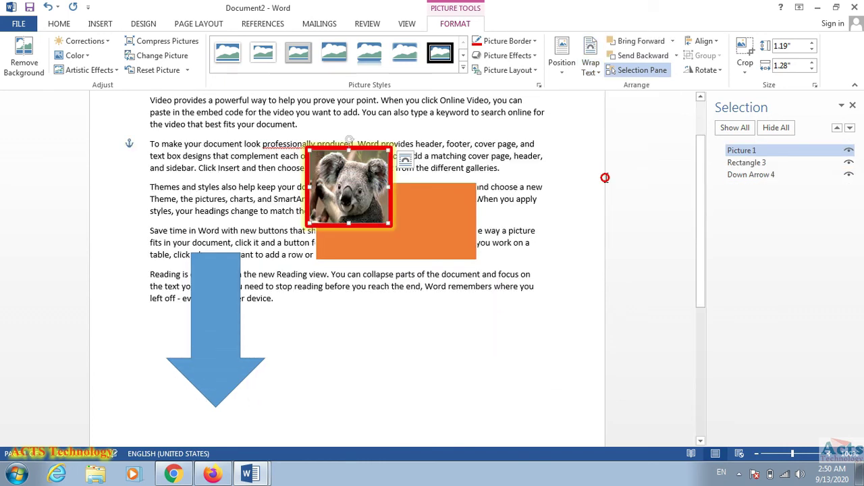
left_click_drag(329, 195, 255, 180)
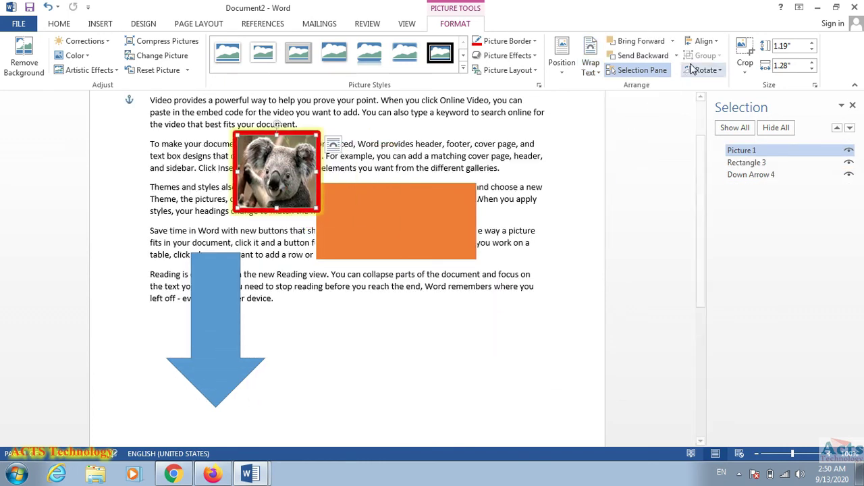
- Align the koala picture left, then centre, then to the right margin
left_click(700, 44)
left_click(712, 56)
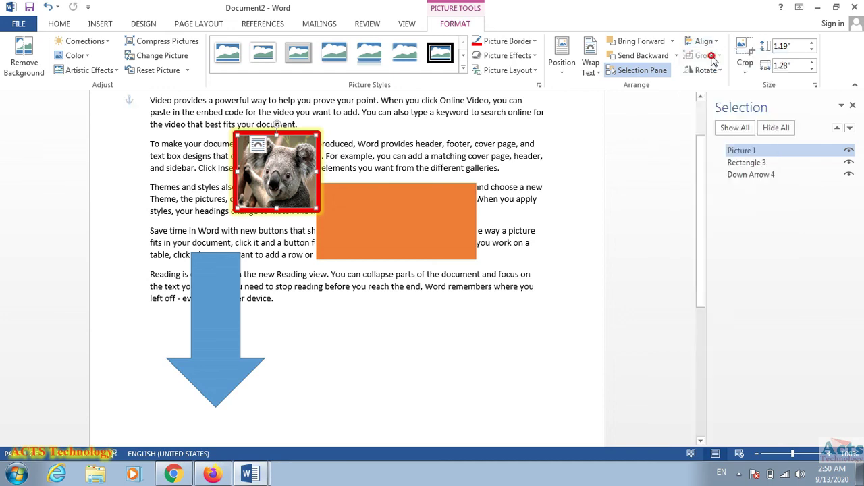
left_click(703, 41)
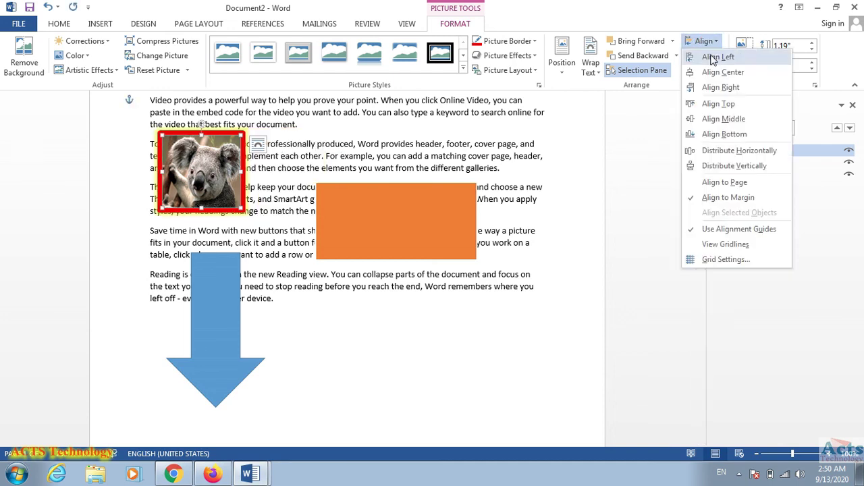
left_click(719, 73)
left_click(704, 42)
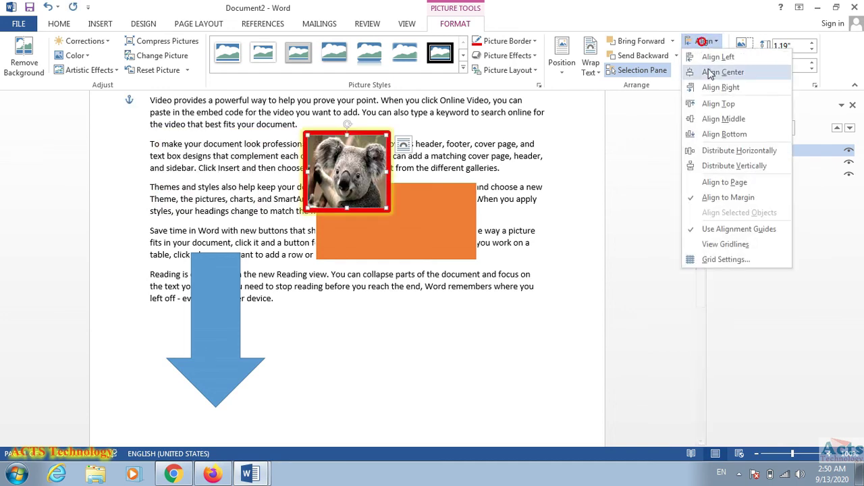
left_click(723, 89)
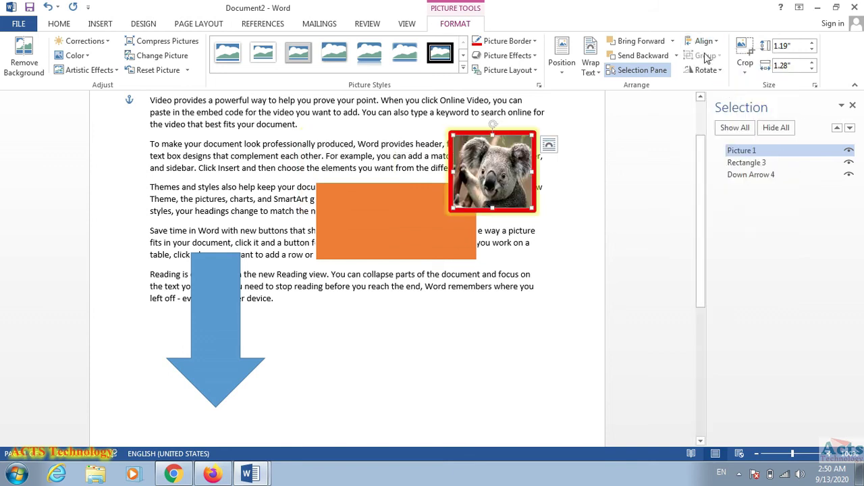
- Align the koala picture to the bottom, then the top, and drag it over the first paragraph's start
left_click(704, 41)
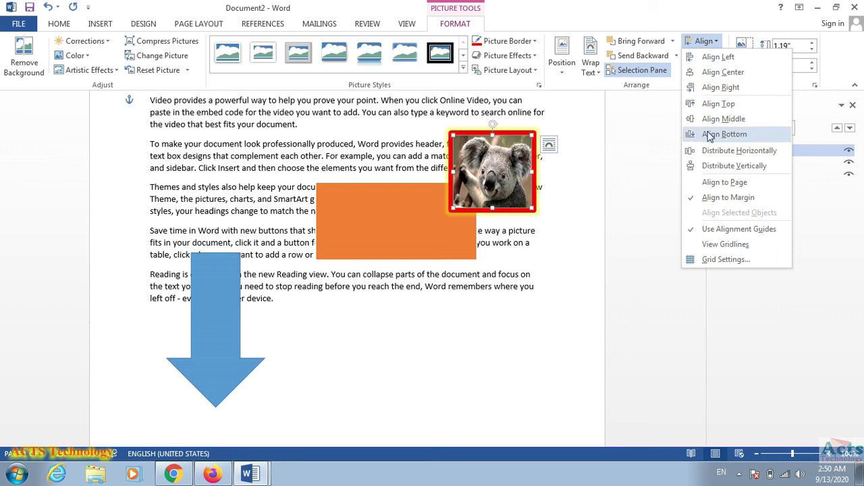
left_click(711, 133)
left_click(705, 42)
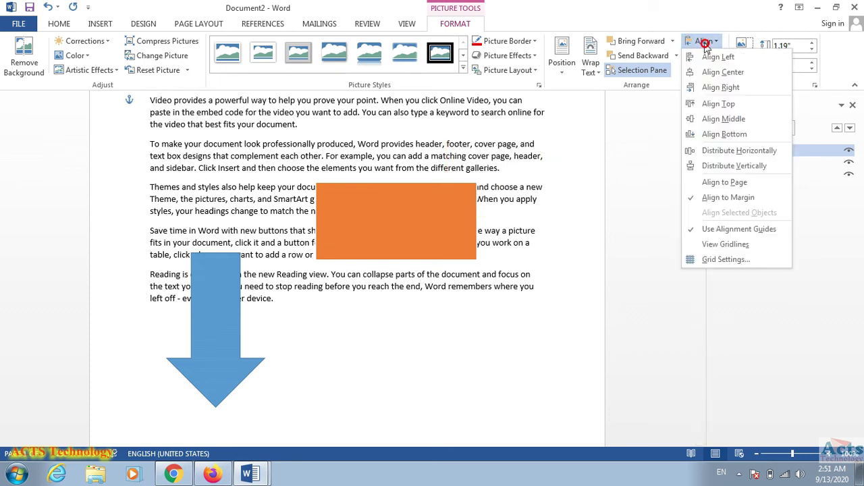
left_click(721, 108)
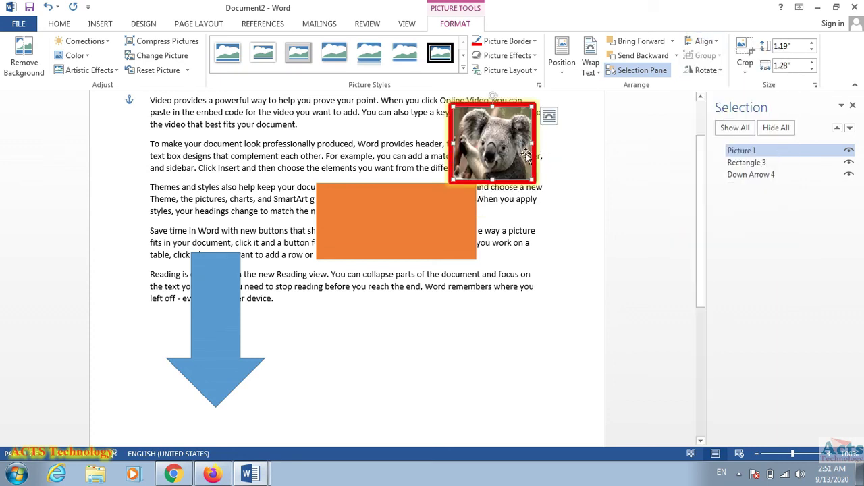
left_click_drag(508, 149, 277, 144)
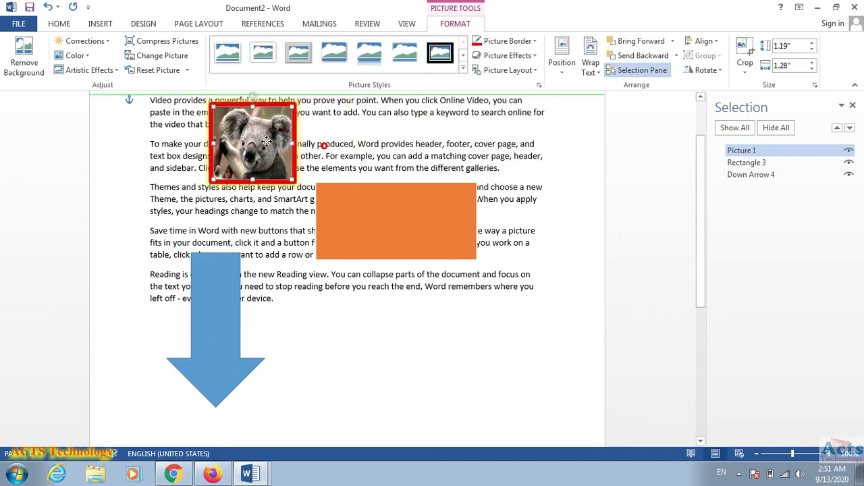
- Move the orange rectangle down over the lower paragraphs and place the blue arrow beside it
left_click(355, 209)
left_click_drag(382, 224, 385, 285)
left_click_drag(217, 289, 251, 305)
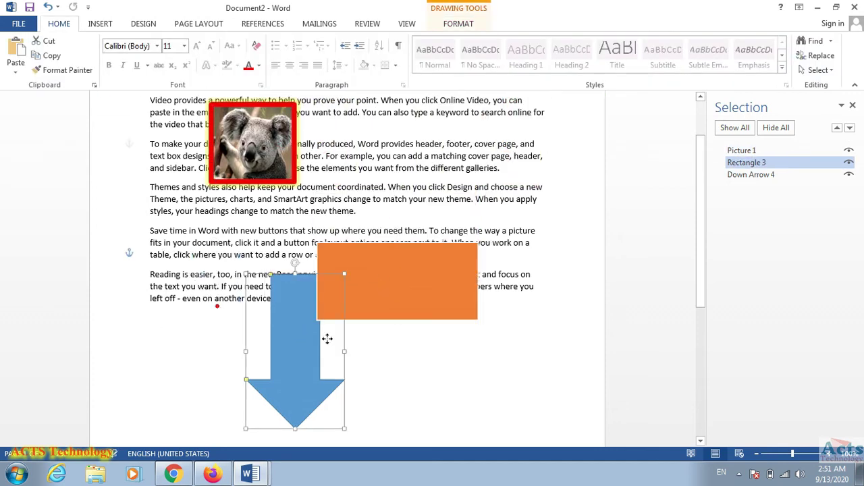
left_click_drag(373, 305, 407, 329)
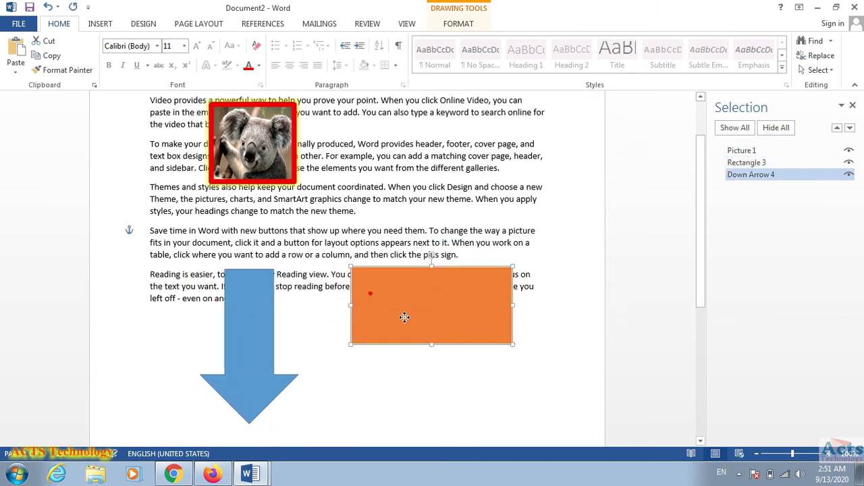
mouse_move(252, 328)
left_mouse_down()
mouse_move(224, 311)
mouse_move(284, 314)
left_mouse_up()
mouse_move(425, 327)
left_mouse_down()
mouse_move(396, 328)
mouse_move(438, 329)
mouse_move(417, 336)
left_mouse_up()
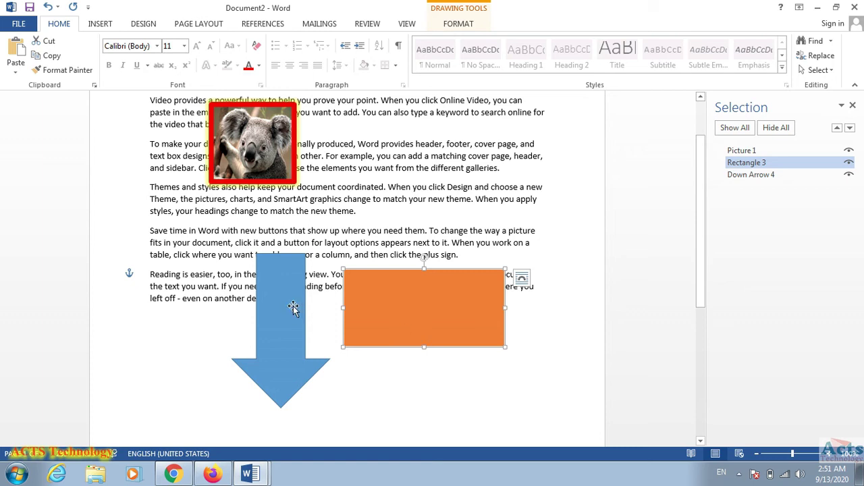
- Nudge the rectangle up-left next to the arrow, deselect it, and open the Home Select options
left_click(450, 25)
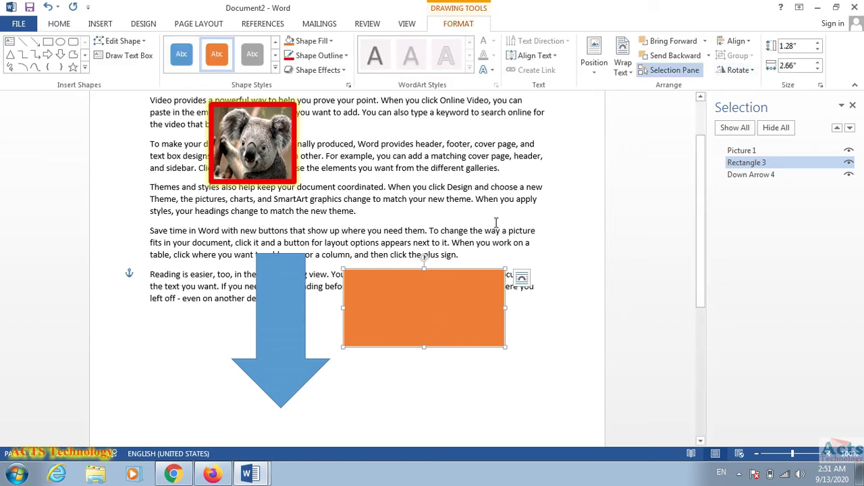
left_click_drag(443, 305, 433, 294)
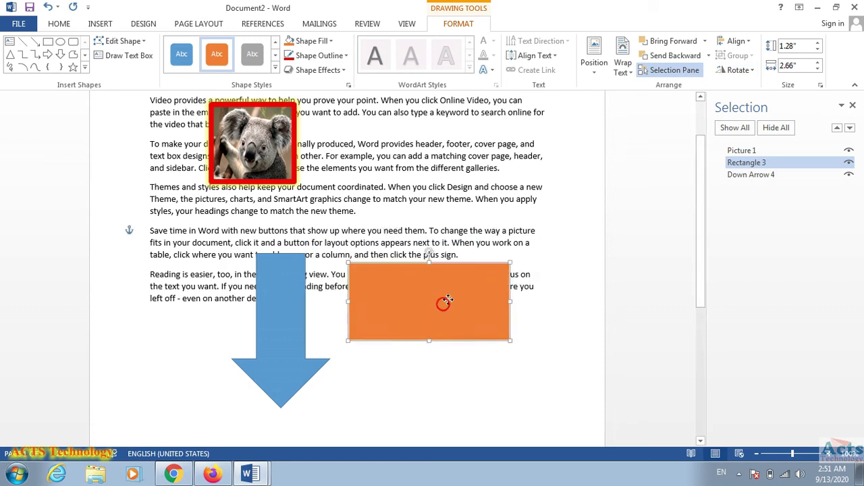
left_click(410, 359)
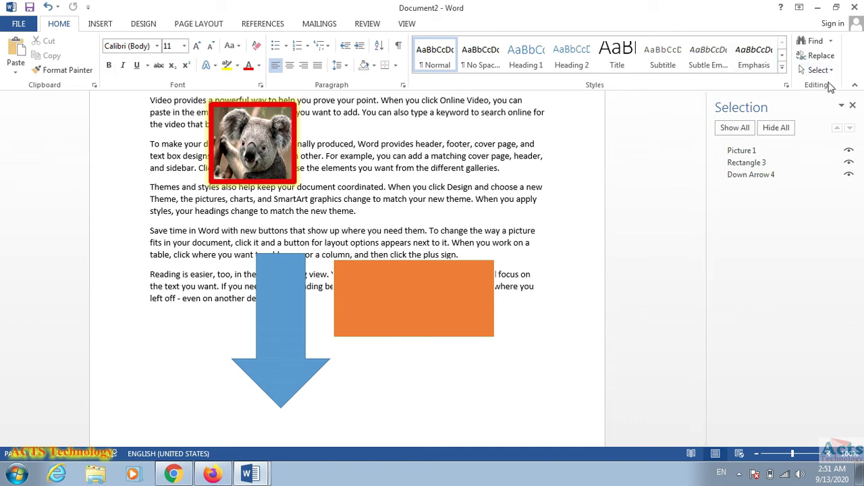
left_click(833, 71)
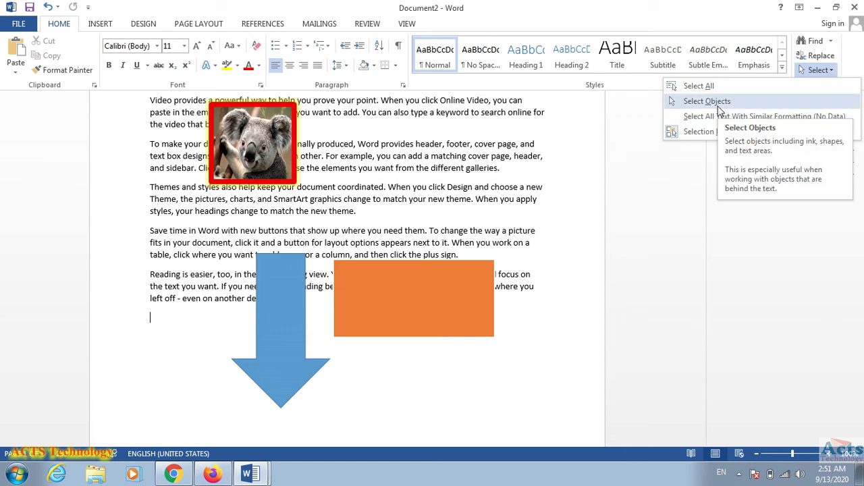
- Select the arrow and rectangle with Select Objects, group them, and move the group around
left_click(699, 131)
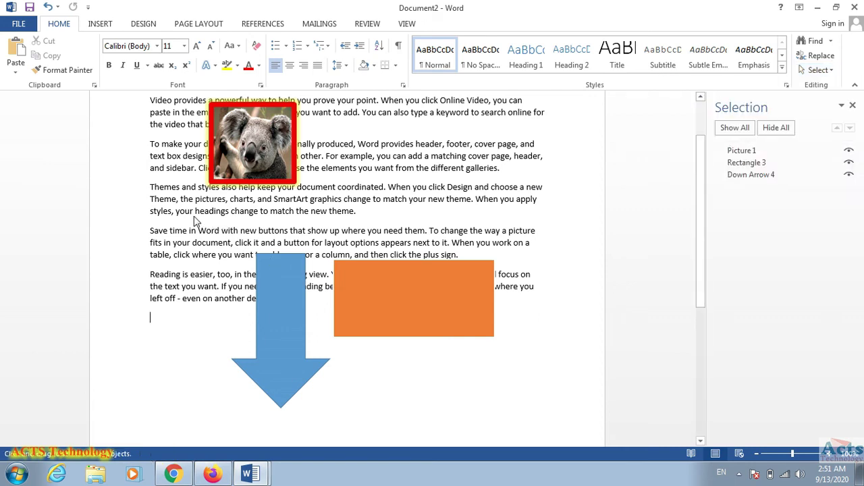
left_click_drag(188, 215, 537, 417)
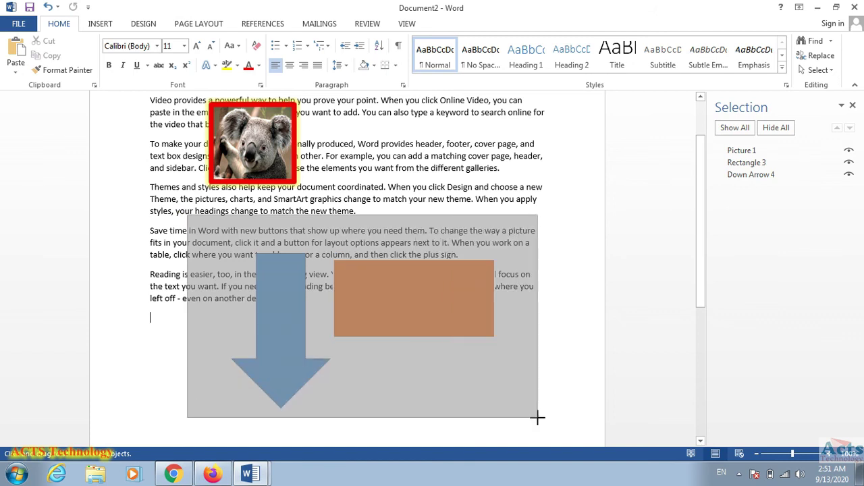
left_click_drag(538, 417, 539, 420)
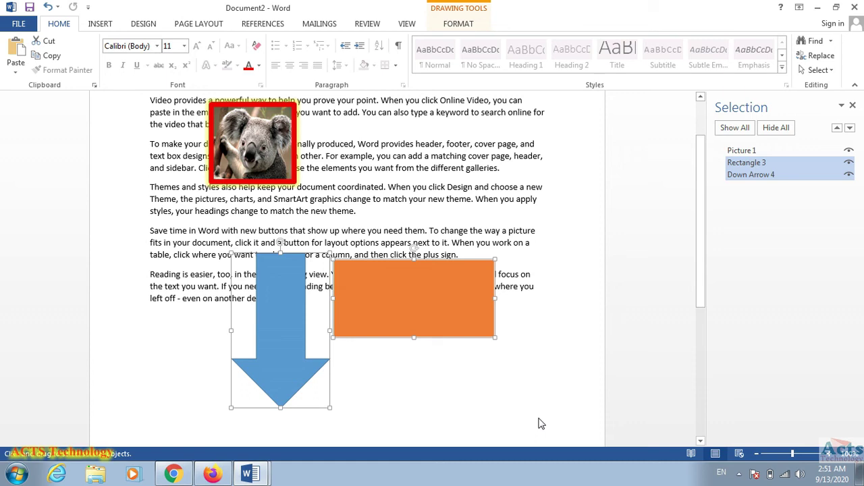
left_click(444, 23)
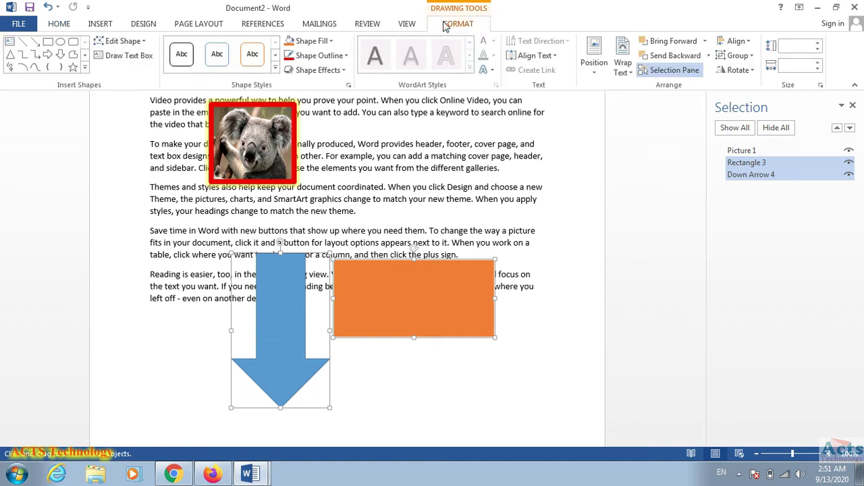
left_click(729, 55)
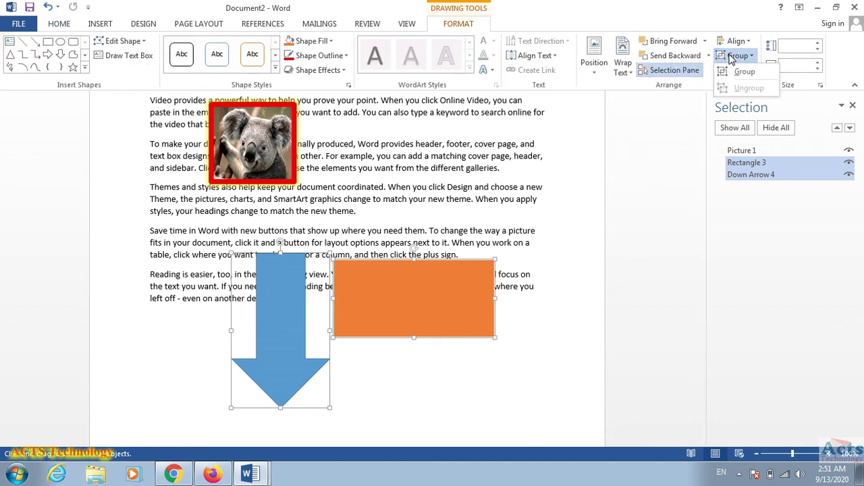
left_click(738, 73)
mouse_move(422, 302)
left_mouse_down()
mouse_move(470, 198)
mouse_move(423, 270)
left_mouse_up()
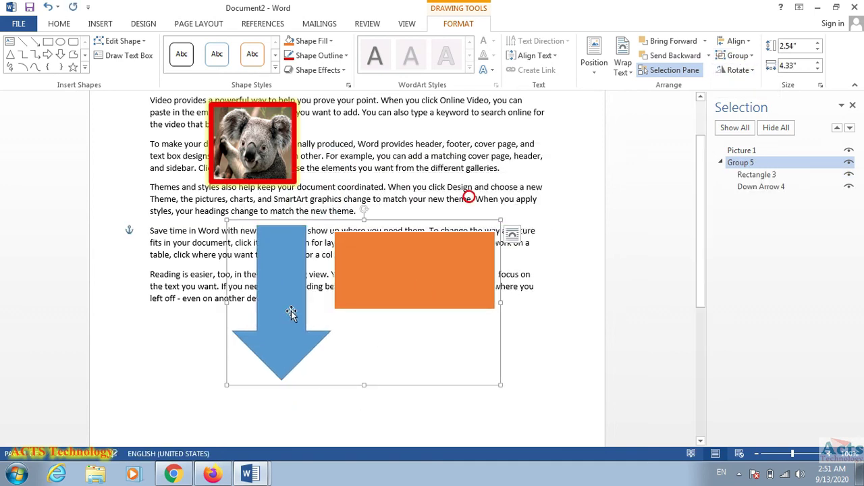
mouse_move(273, 316)
left_mouse_down()
mouse_move(225, 311)
mouse_move(219, 322)
left_mouse_up()
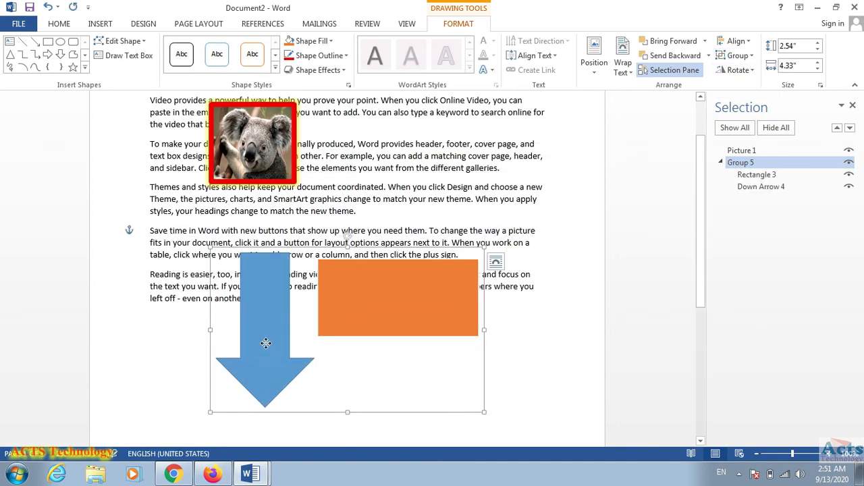
left_click_drag(270, 332, 314, 360)
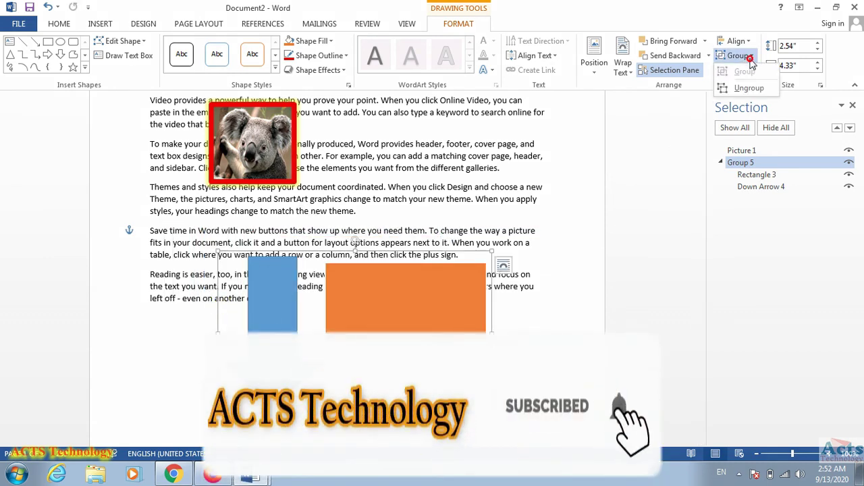
- Ungroup the shapes and lift the orange rectangle up over the fourth paragraph
left_click(738, 56)
left_click(753, 100)
left_click(597, 236)
mouse_move(438, 316)
left_mouse_down()
mouse_move(483, 235)
mouse_move(477, 248)
left_mouse_up()
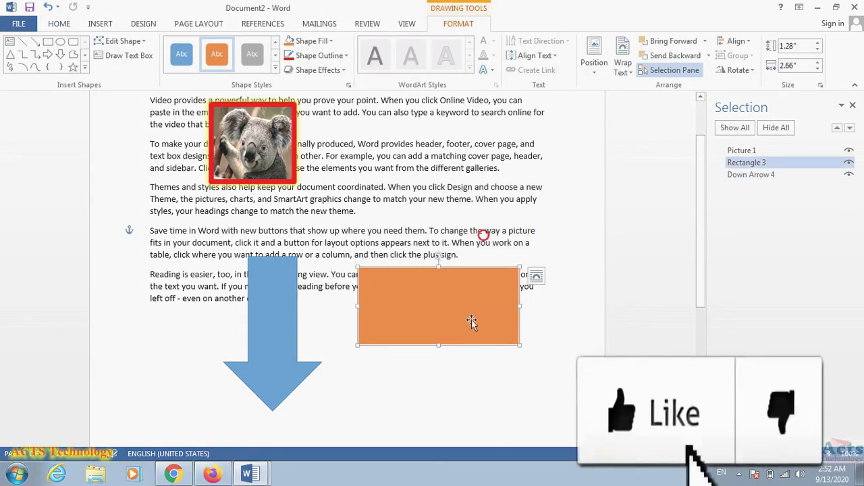
left_click_drag(477, 248, 466, 278)
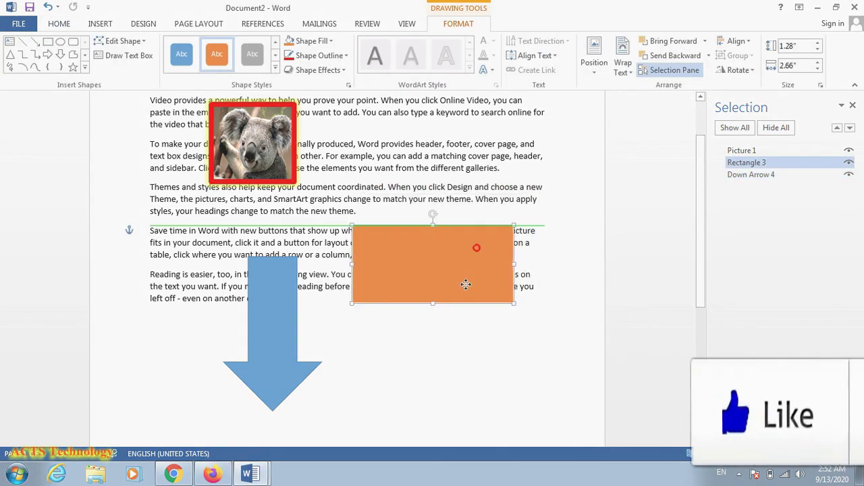
left_click(456, 354)
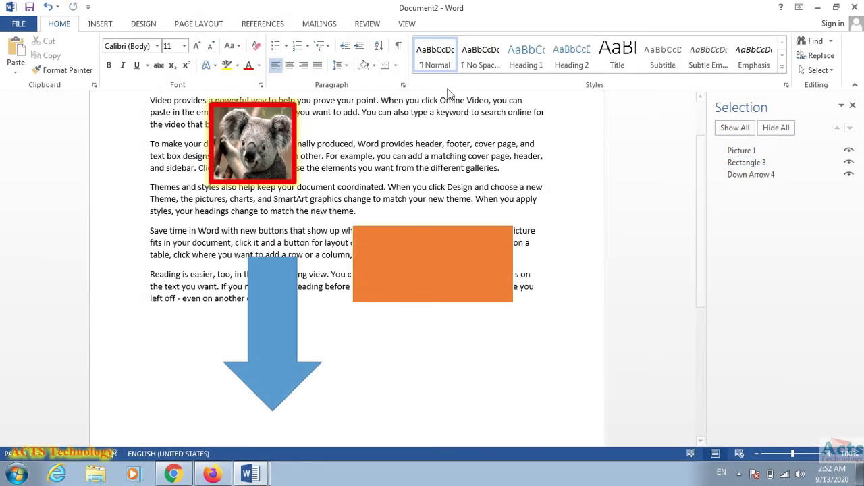
- Select the koala, rectangle and arrow together, group them, and move the group
left_click(818, 69)
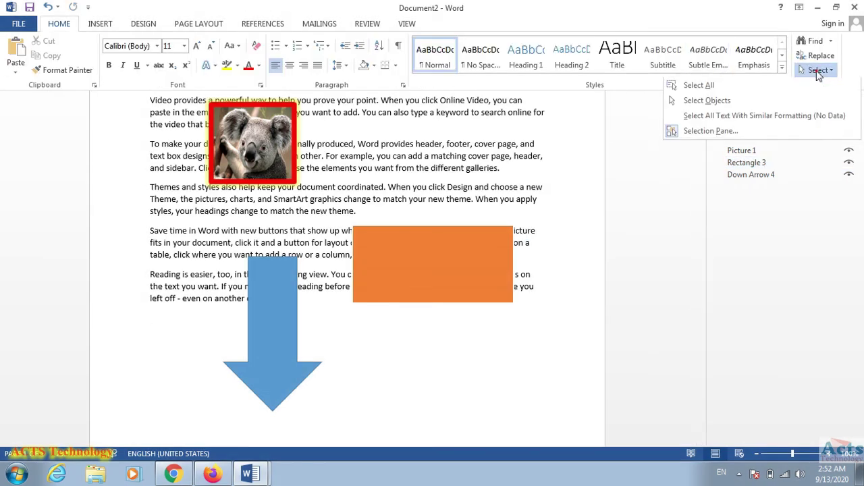
left_click(756, 100)
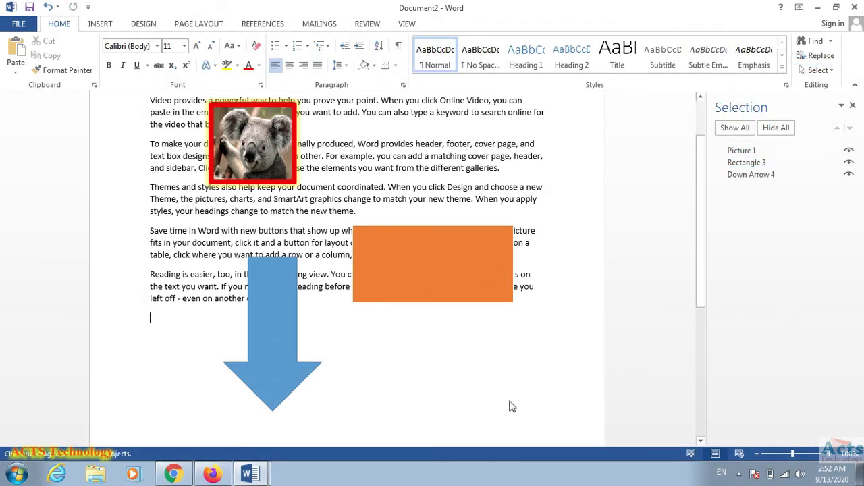
left_click_drag(560, 432, 119, 72)
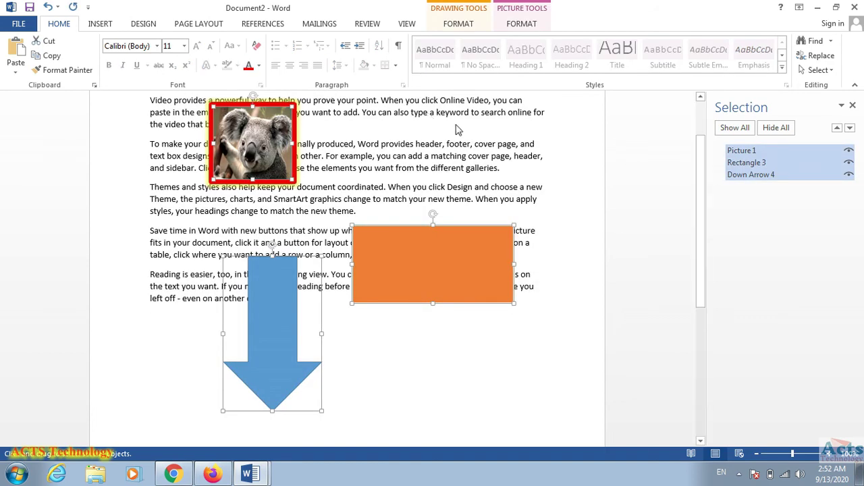
left_click(515, 29)
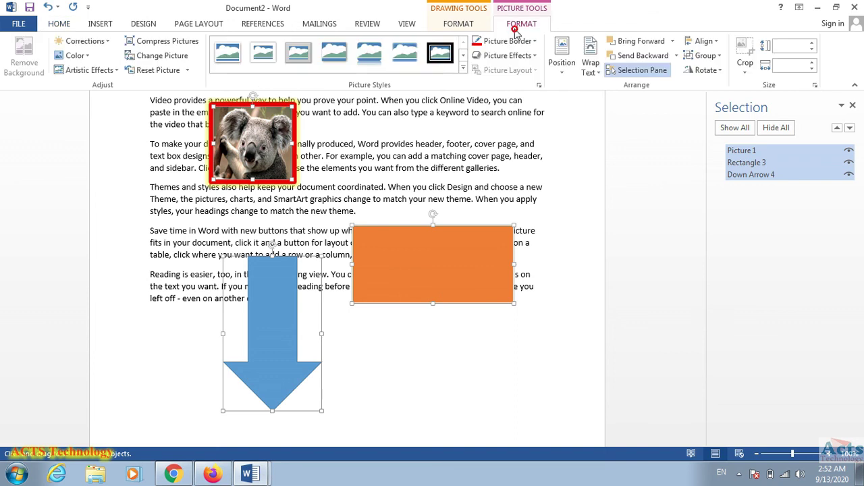
left_click(717, 56)
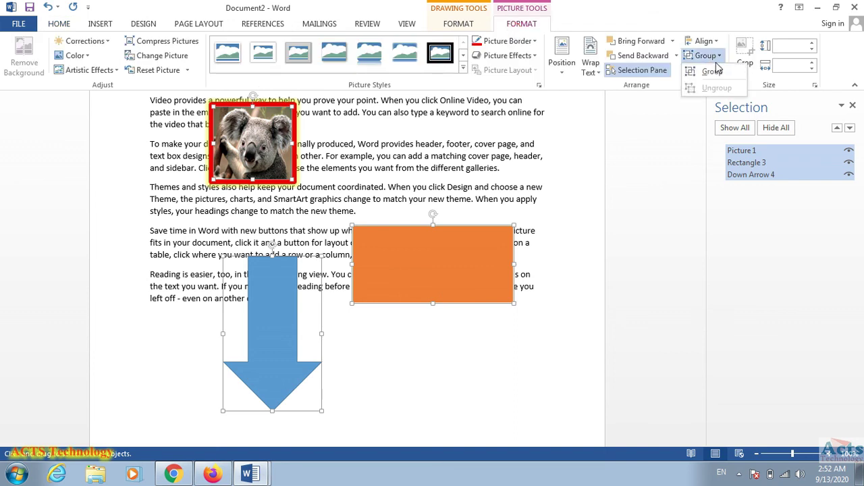
left_click(715, 71)
left_click_drag(441, 228, 370, 246)
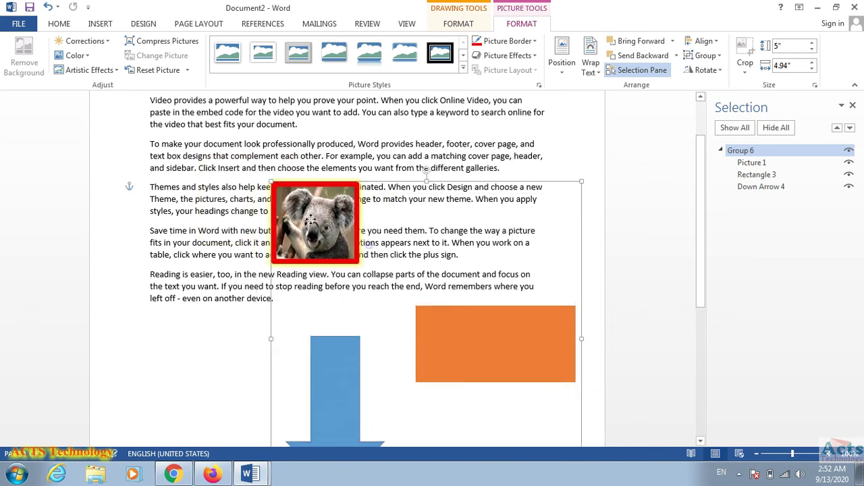
left_click_drag(370, 246, 312, 222)
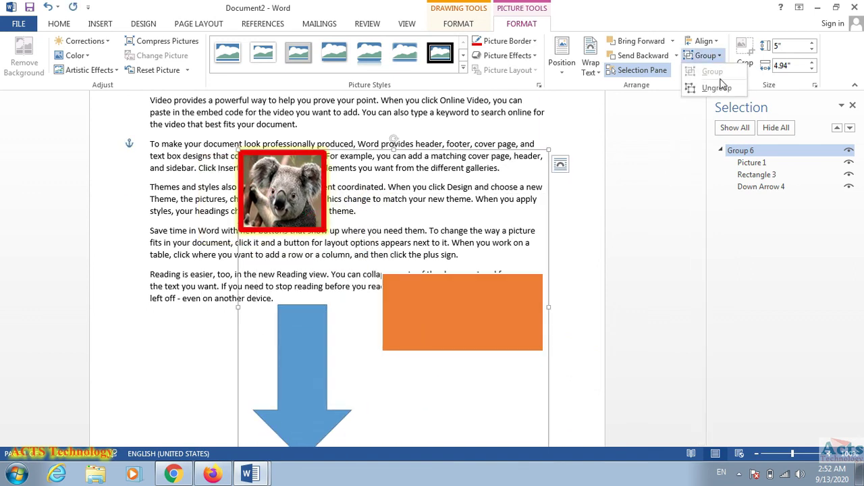
- Ungroup the three objects and move the orange rectangle up over the third paragraph
left_click(717, 89)
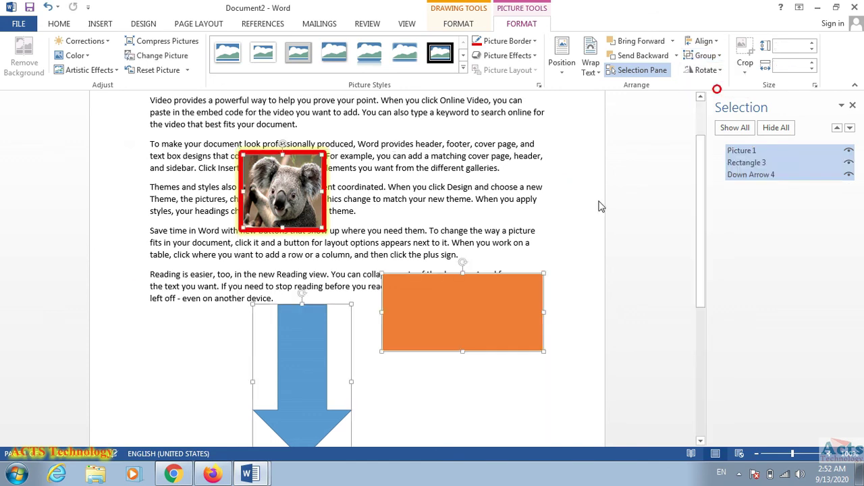
left_click(554, 223)
mouse_move(478, 310)
left_mouse_down()
mouse_move(518, 224)
mouse_move(490, 247)
left_mouse_up()
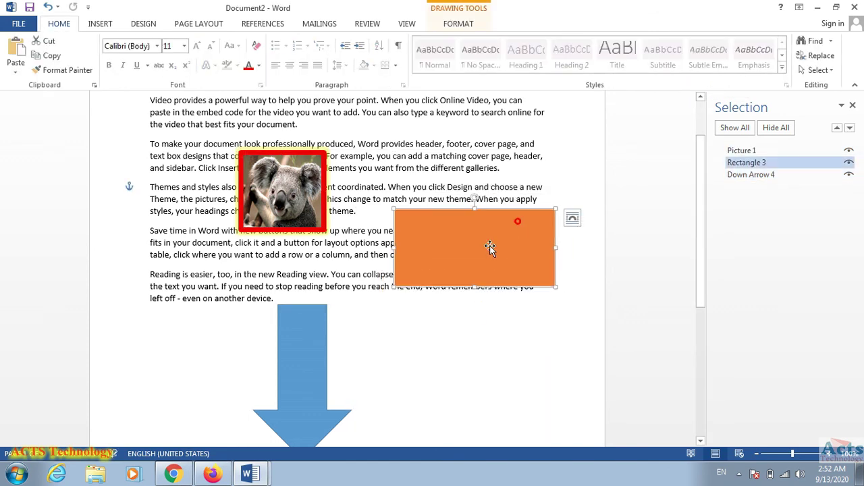
- Nudge the orange rectangle higher, rotate it right 90° upright, then rotate it back to horizontal
left_click(465, 32)
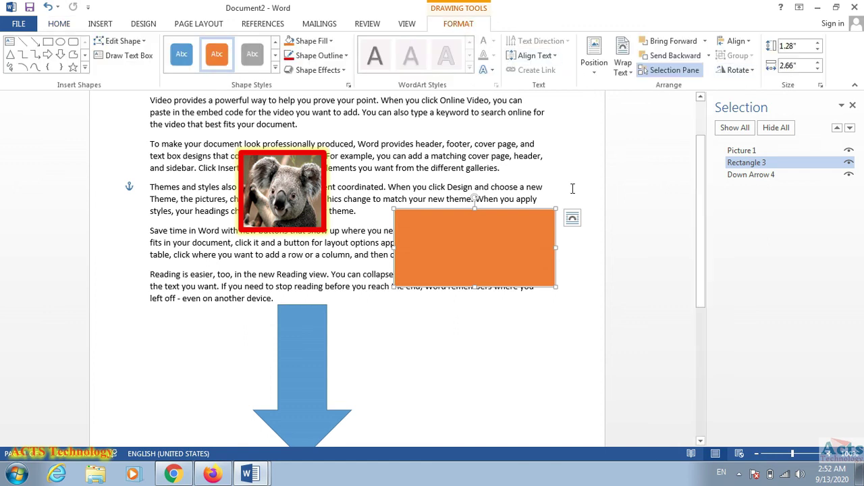
left_click_drag(520, 234, 515, 218)
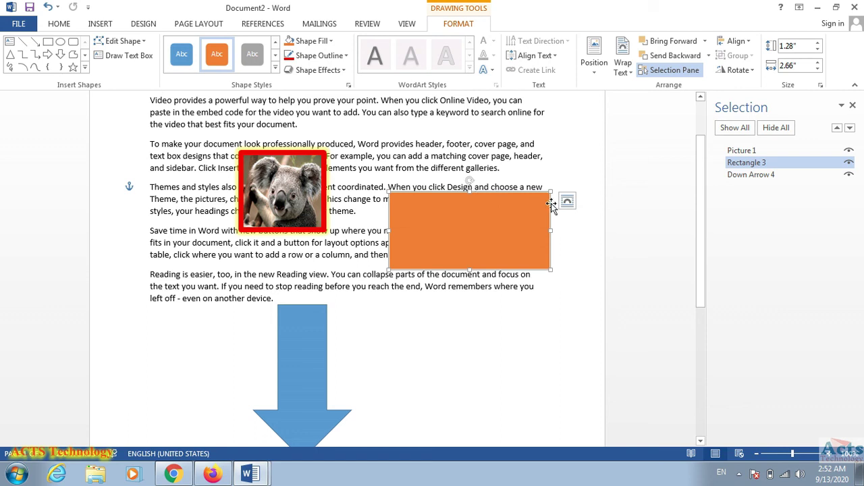
left_click(749, 70)
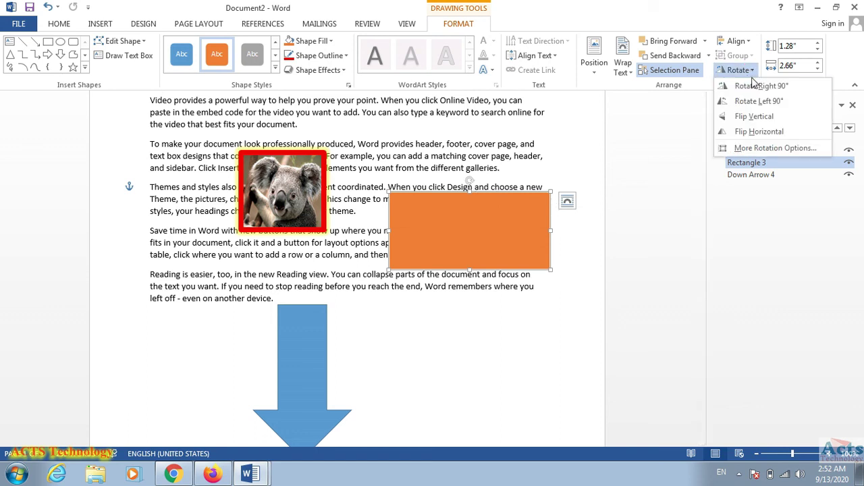
left_click(757, 85)
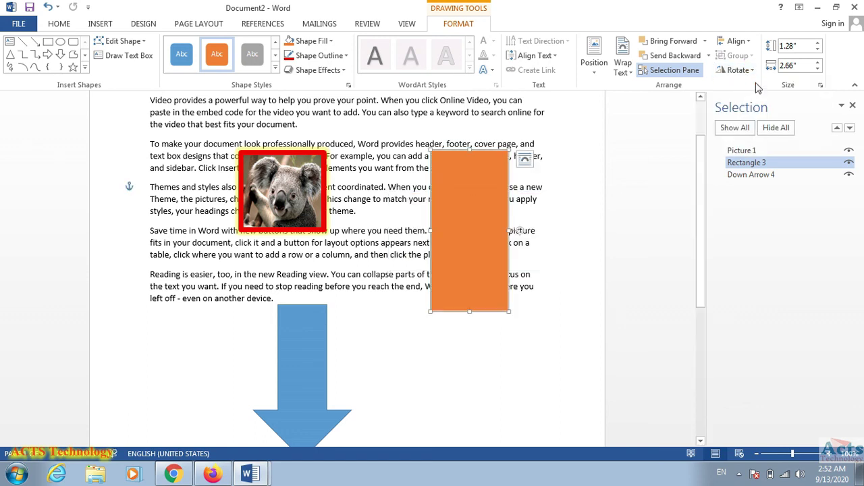
left_click(746, 71)
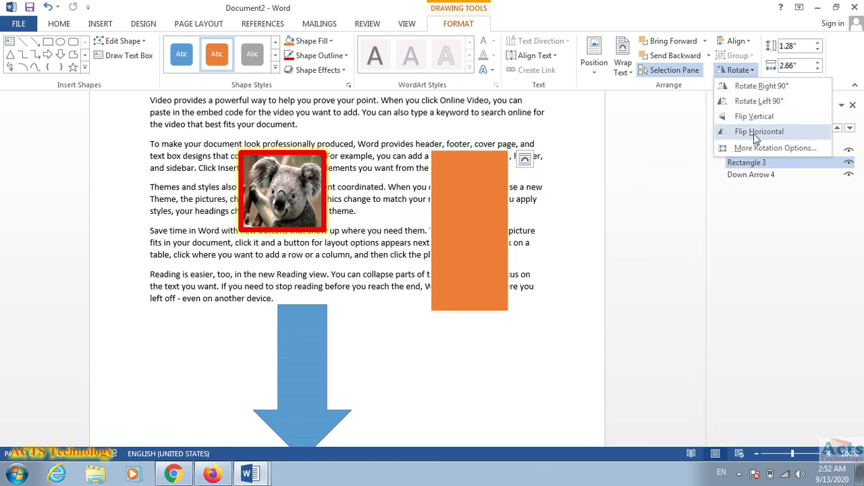
left_click(743, 87)
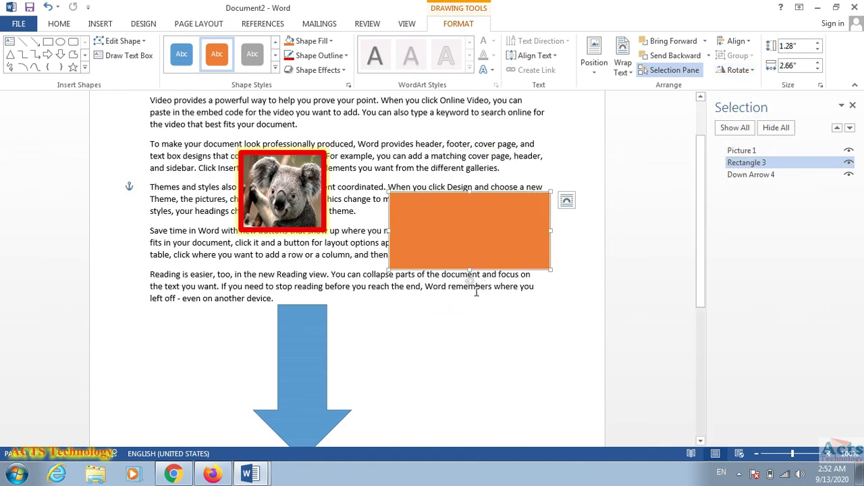
left_click(312, 358)
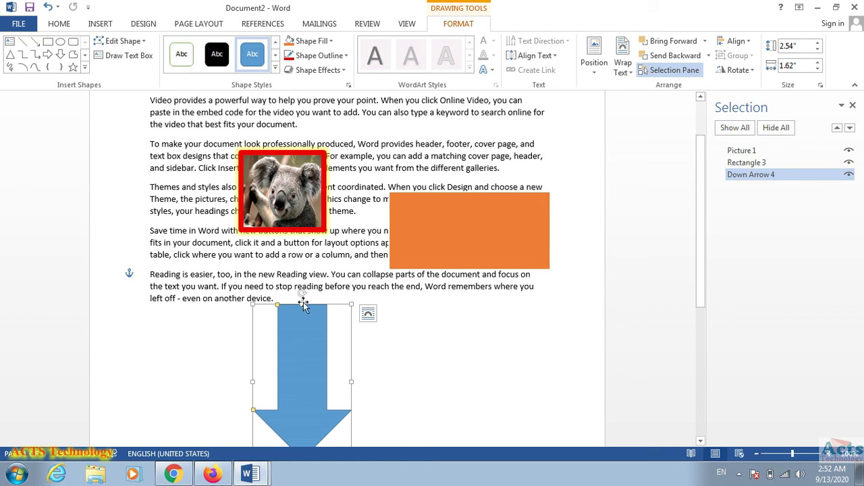
- Rotate the blue arrow with its rotation handle so it points down-left
left_click_drag(303, 295, 352, 309)
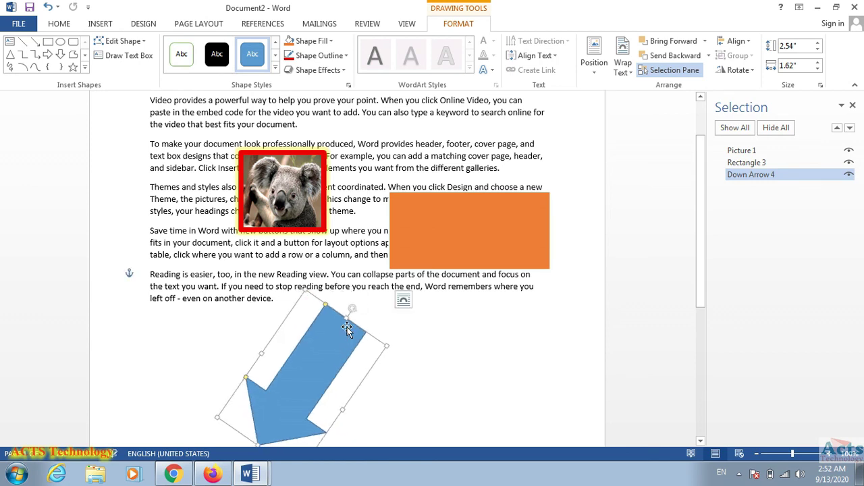
left_click_drag(325, 350, 347, 325)
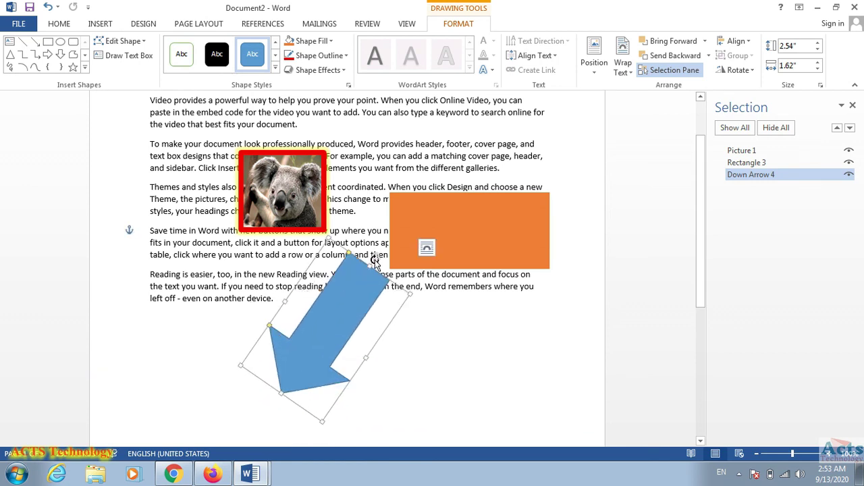
left_click_drag(375, 267, 404, 297)
left_click(450, 337)
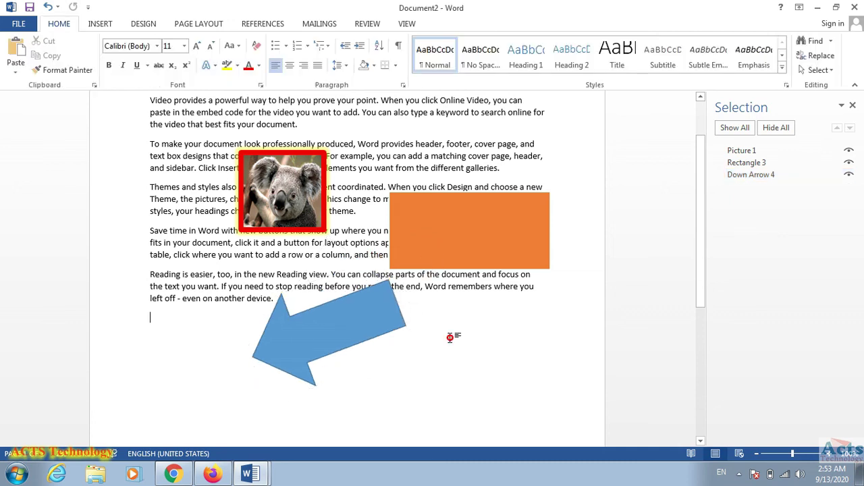
left_click(380, 314)
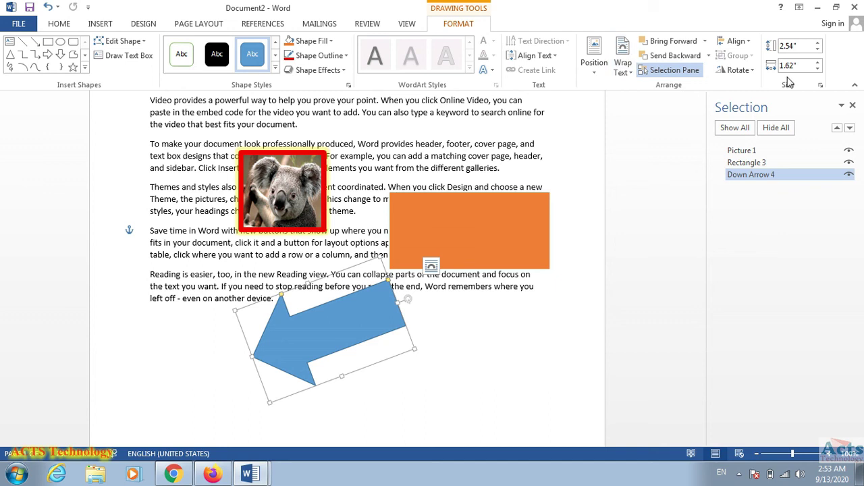
- Resize the blue arrow to 2.4" high and 1.8" wide
left_click(819, 44)
left_click(818, 44)
left_click(819, 45)
left_click(818, 64)
left_click(818, 62)
left_click(818, 62)
left_click(818, 62)
left_click(818, 63)
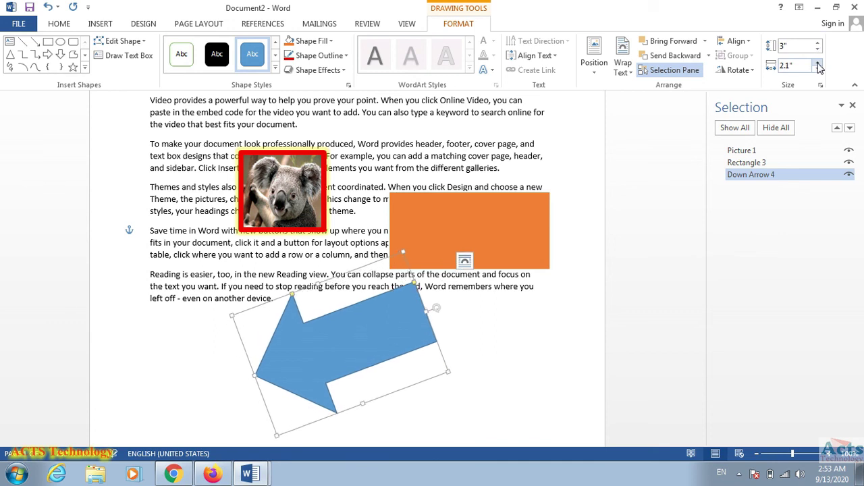
left_click(817, 62)
left_click(818, 62)
left_click(819, 50)
left_click(819, 50)
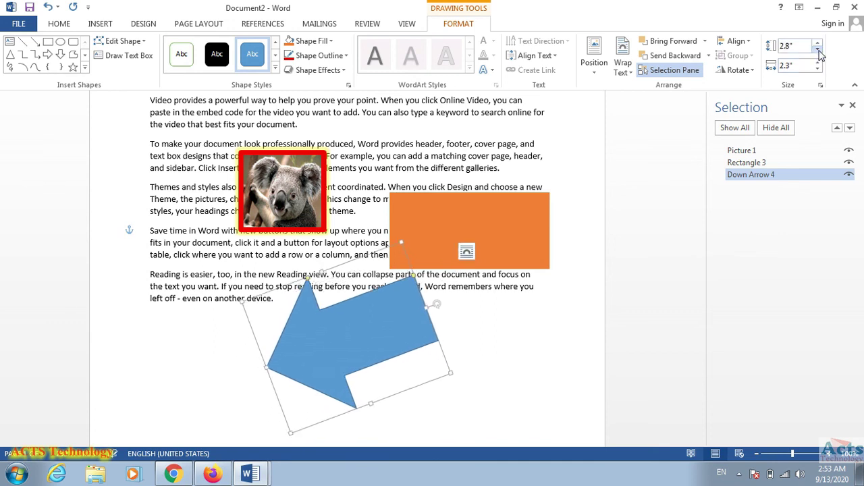
left_click(818, 50)
left_click(818, 50)
left_click(819, 50)
left_click(818, 50)
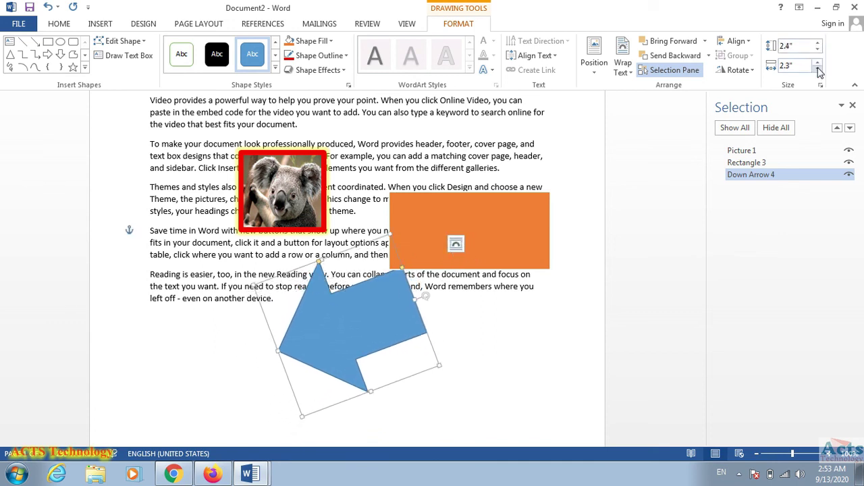
left_click(818, 68)
left_click(818, 68)
left_click(818, 69)
left_click(818, 69)
left_click(817, 69)
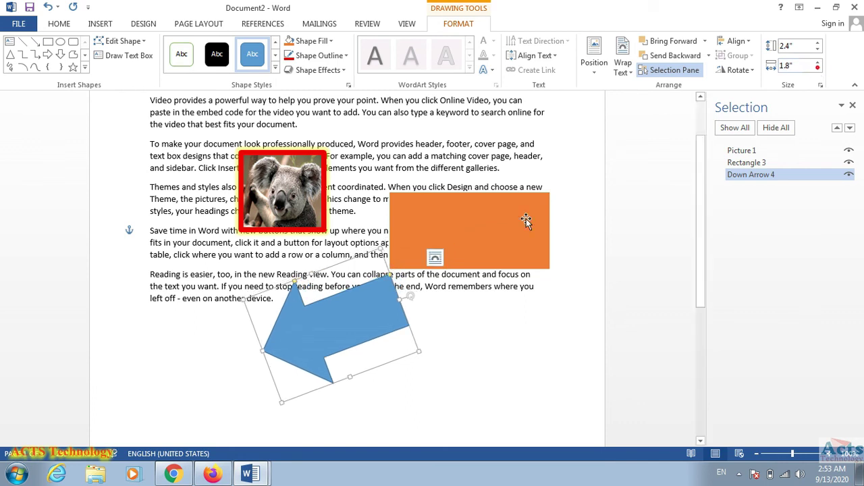
- Move the blue arrow up between the koala picture and the orange rectangle
left_click_drag(372, 309, 319, 281)
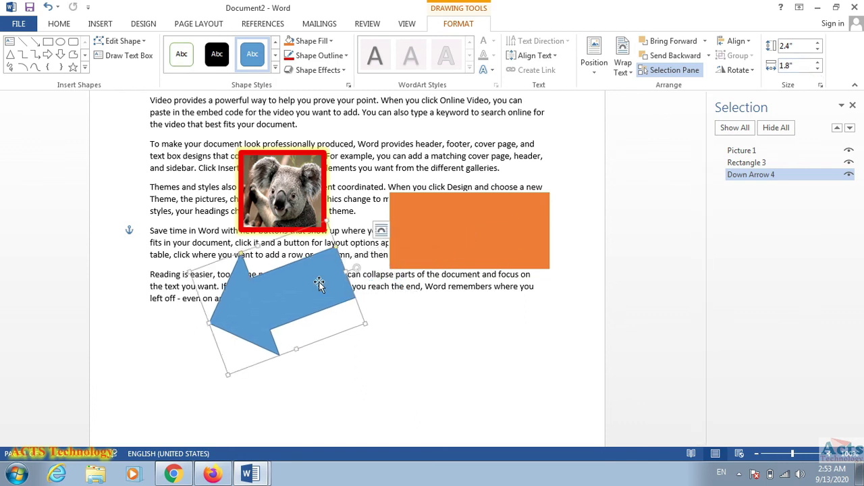
left_click_drag(319, 282, 332, 275)
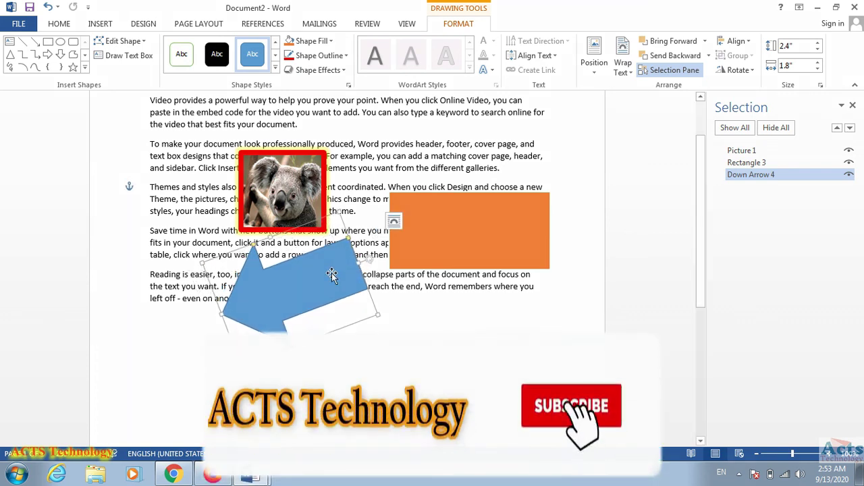
left_click_drag(331, 274, 347, 242)
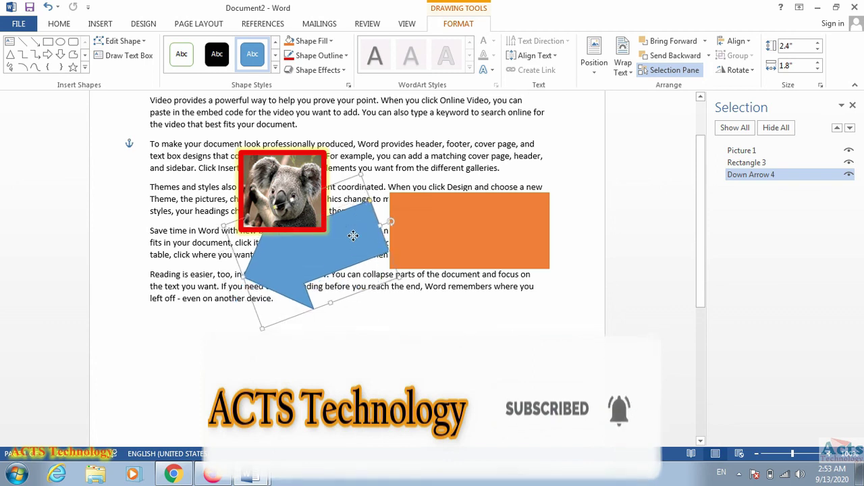
left_click_drag(347, 241, 370, 242)
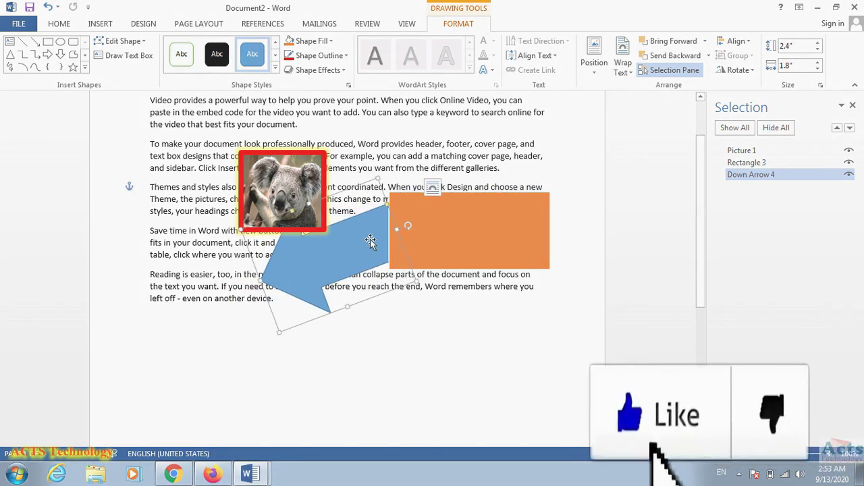
left_click(464, 231)
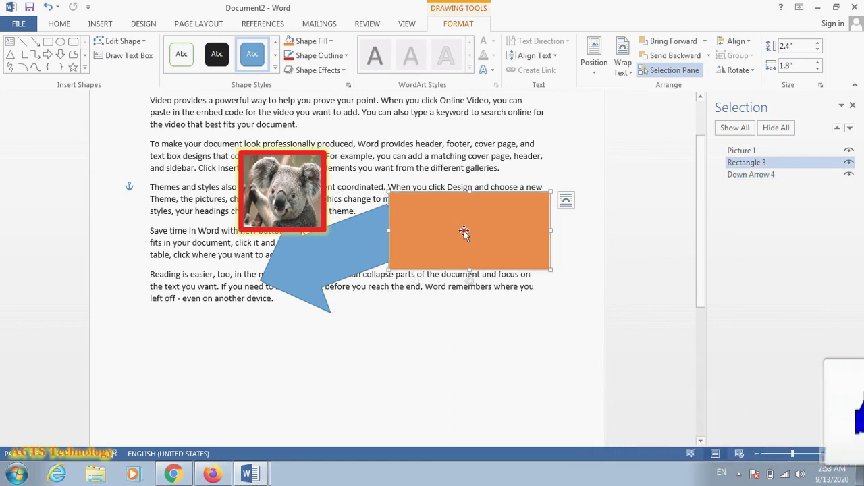
- Drag the orange rectangle up beside the first paragraph, lower it slightly, and move the koala up-left
mouse_move(463, 237)
left_mouse_down()
mouse_move(452, 327)
mouse_move(432, 163)
left_mouse_up()
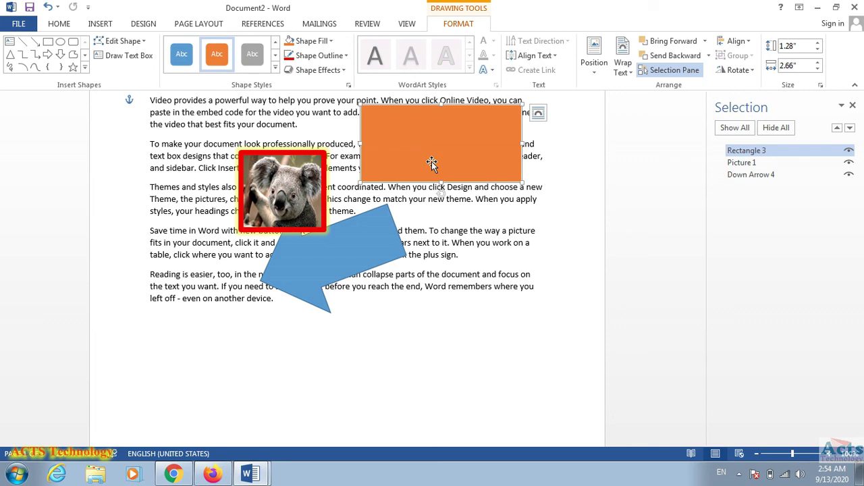
left_click_drag(432, 164, 429, 190)
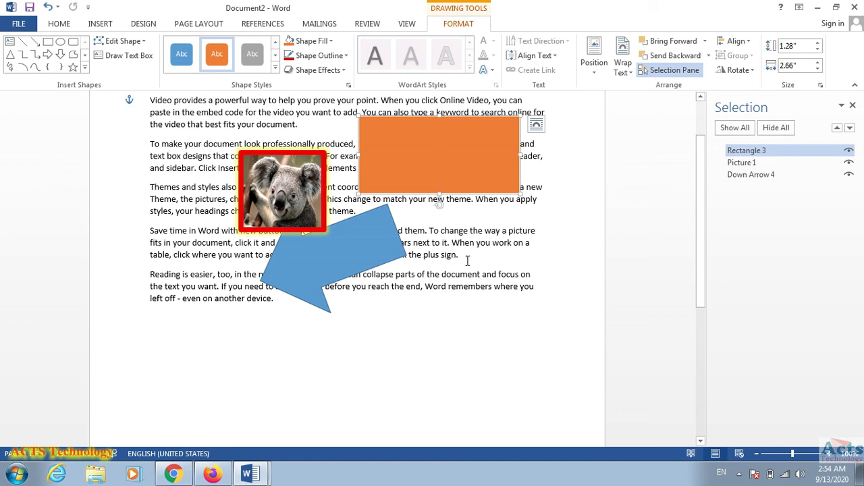
left_click_drag(300, 176, 267, 147)
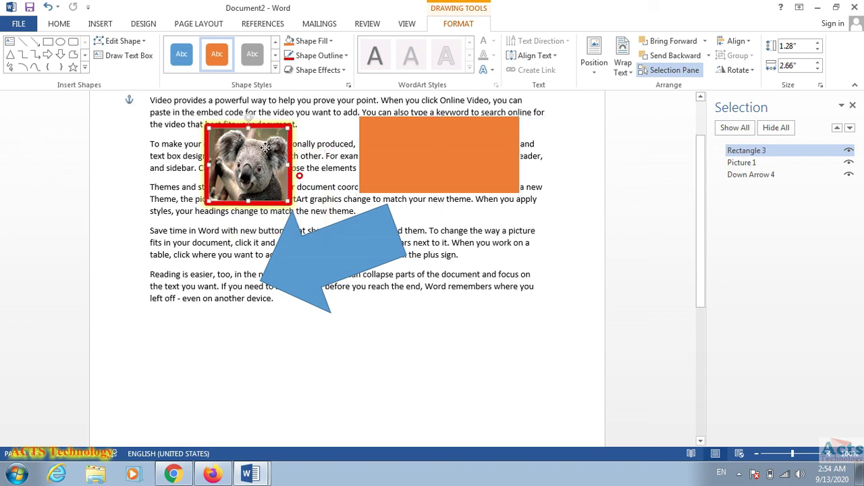